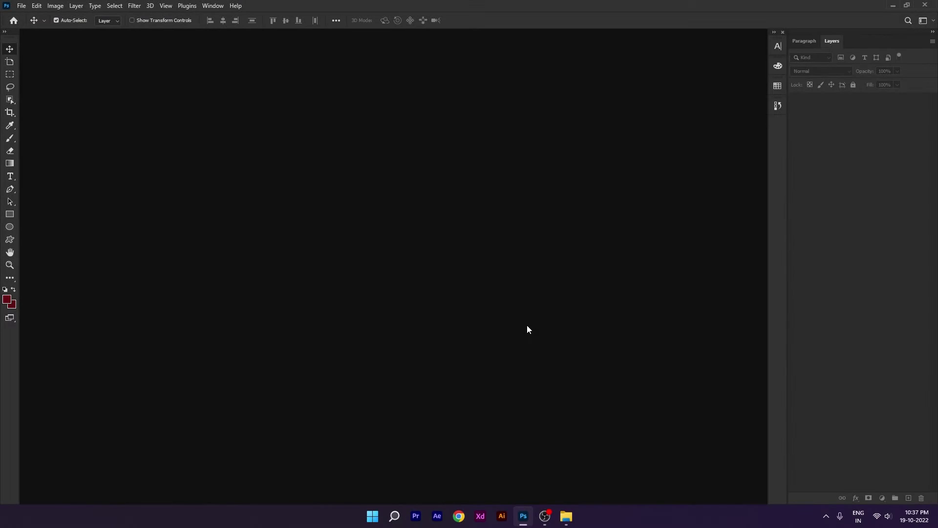
# Create a new document 2000 px wide and 2000 px high at a resolution of 300 pixels/inch.
pyautogui.click(22, 6)
pyautogui.click(30, 18)
pyautogui.click(430, 166)
pyautogui.write('2000')
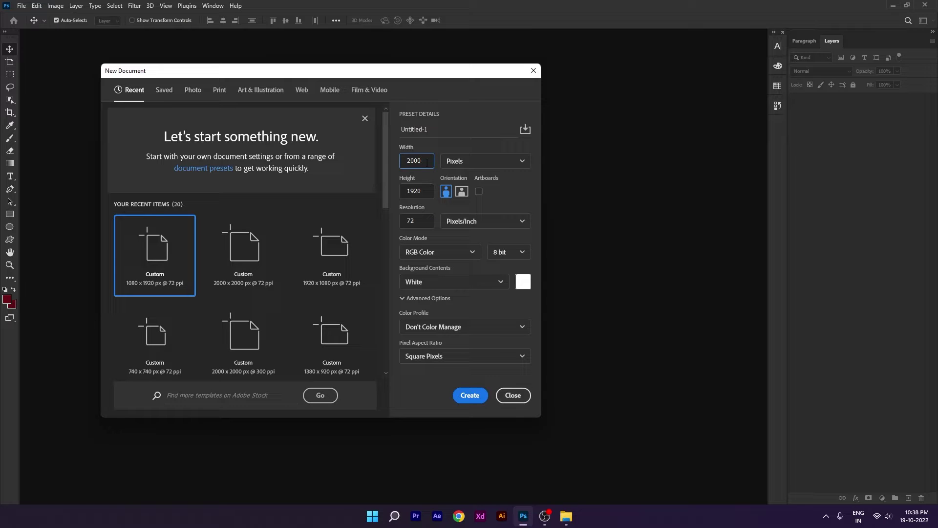
pyautogui.click(421, 191)
pyautogui.write('2')
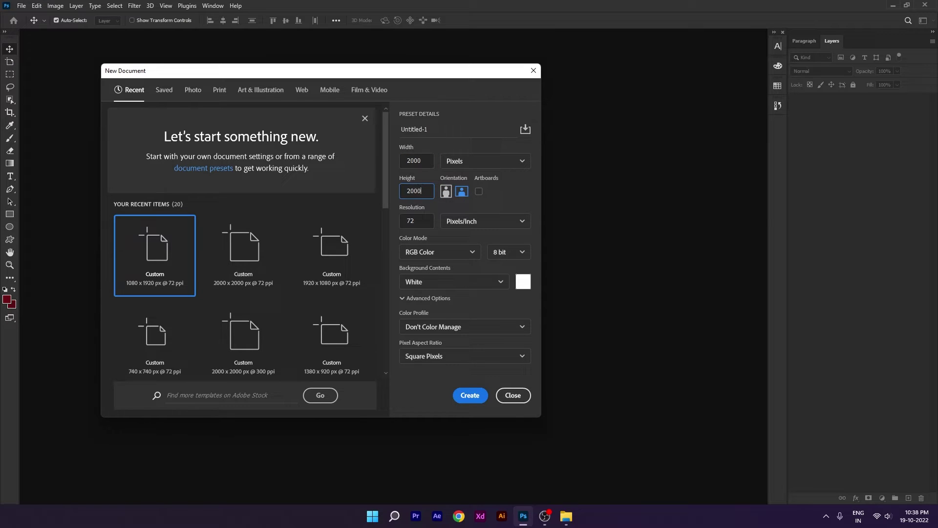
pyautogui.click(424, 223)
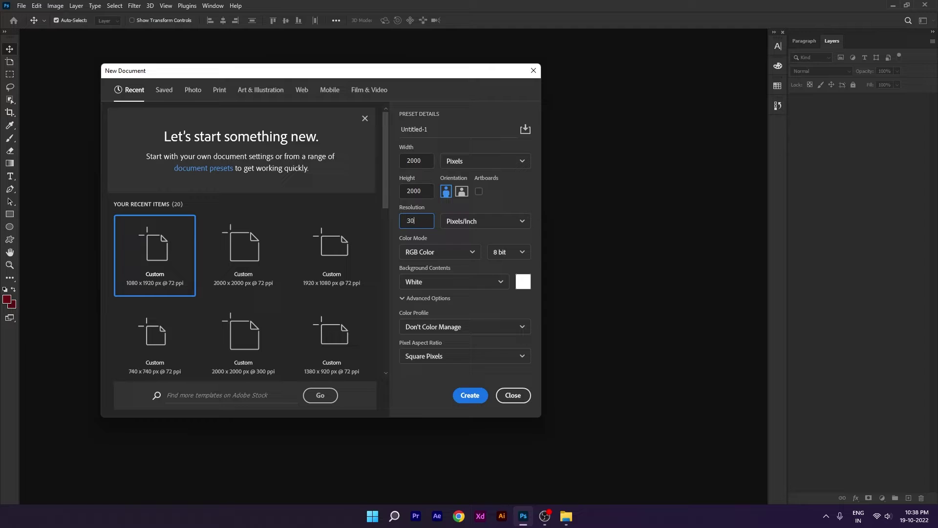
pyautogui.click(426, 165)
pyautogui.click(424, 195)
pyautogui.click(423, 219)
pyautogui.click(475, 397)
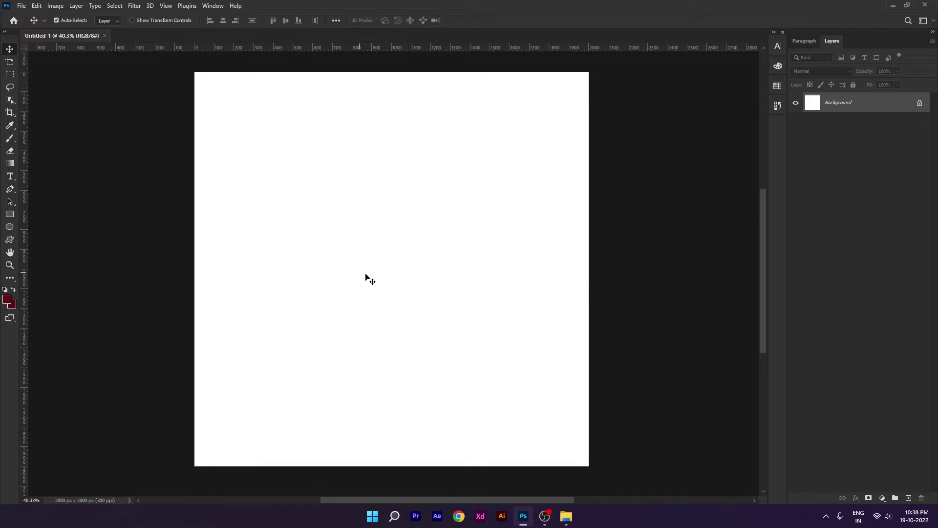
# Set the start colour stop of the Gradient tool's custom gradient to 940015.
pyautogui.press('g')
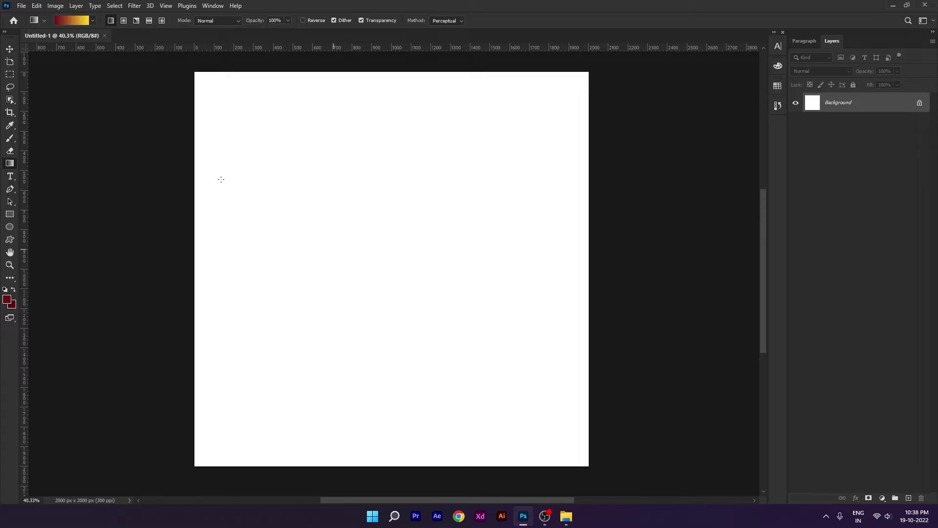
pyautogui.click(68, 24)
pyautogui.moveTo(634, 75); pyautogui.dragTo(371, 74)
pyautogui.click(366, 247)
pyautogui.click(411, 289)
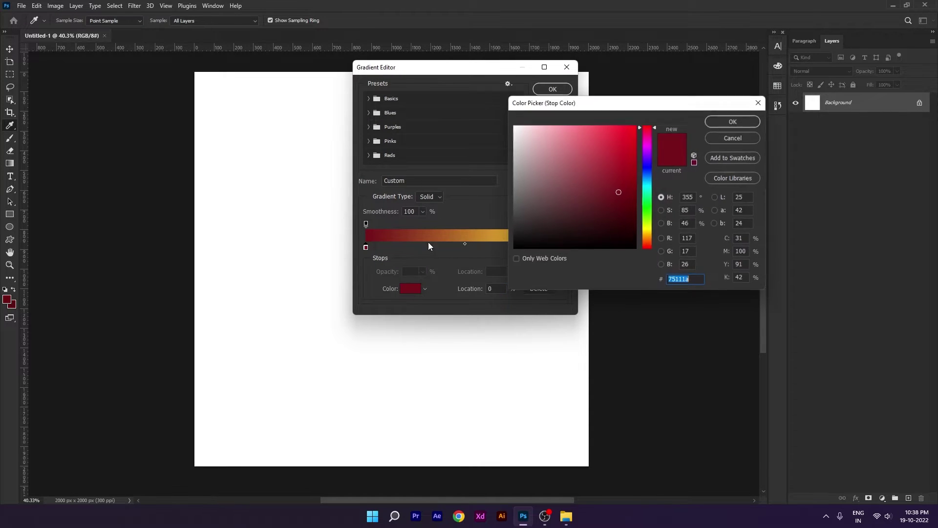
pyautogui.moveTo(556, 103); pyautogui.dragTo(131, 161)
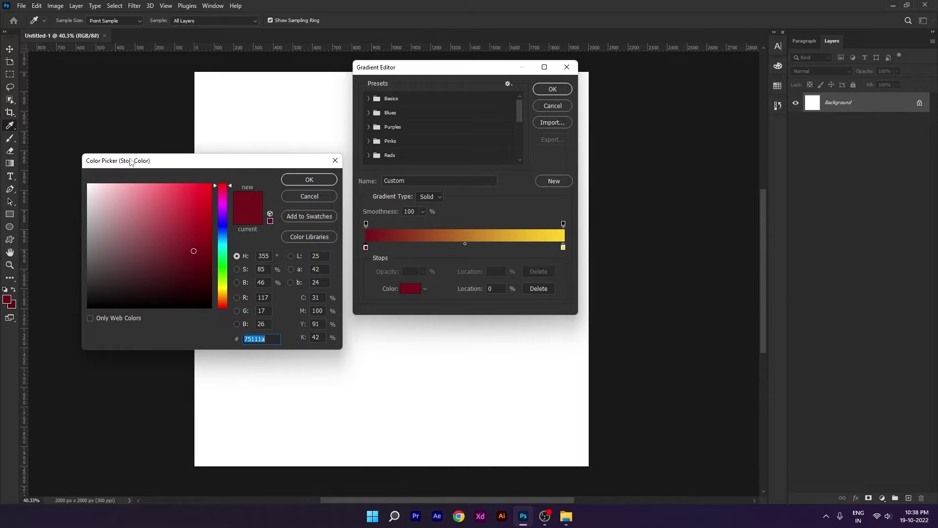
pyautogui.write('940015')
pyautogui.press('Return')
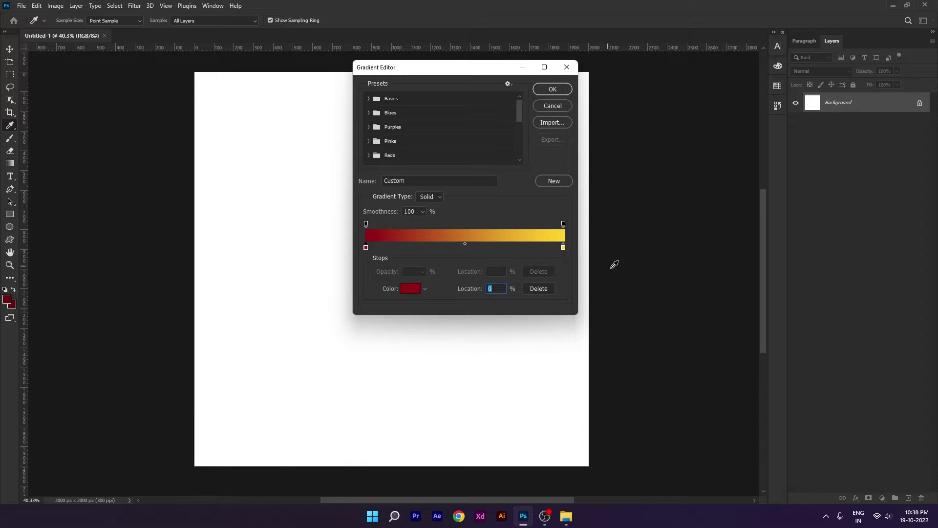
# Set the gradient's end colour stop to 5a0b10 and accept the edited gradient.
pyautogui.click(562, 248)
pyautogui.click(410, 289)
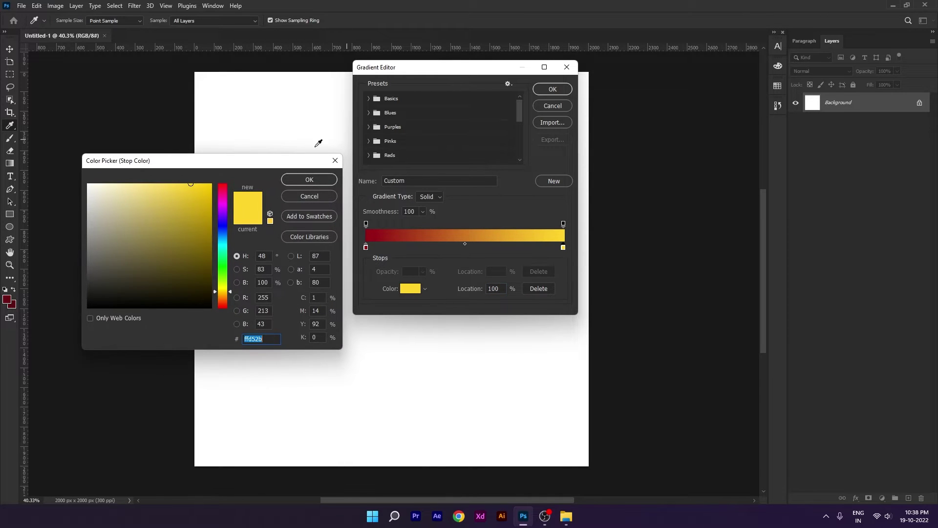
pyautogui.moveTo(258, 160); pyautogui.dragTo(294, 154)
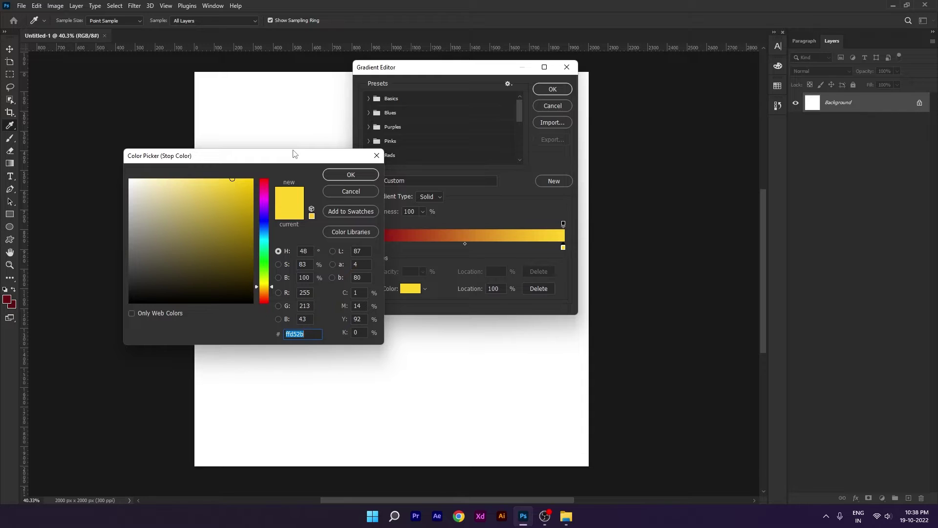
pyautogui.write('5')
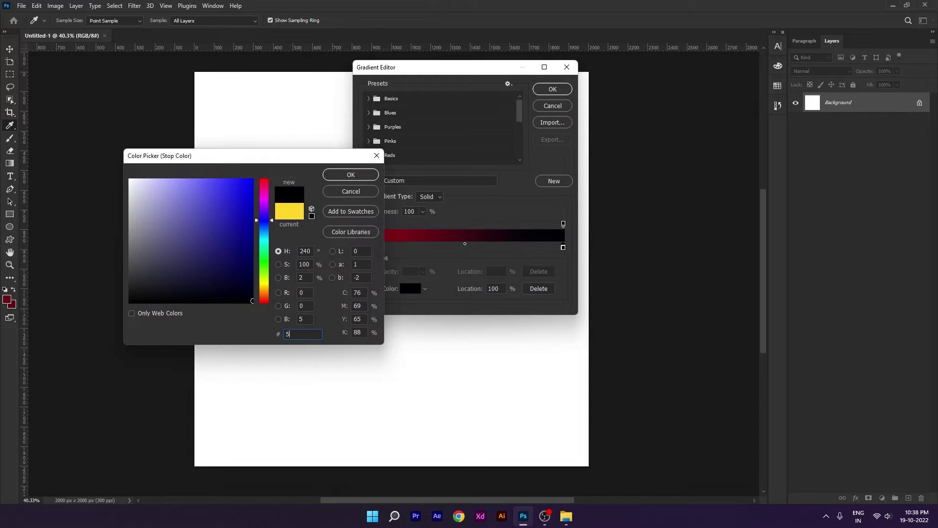
pyautogui.write('a')
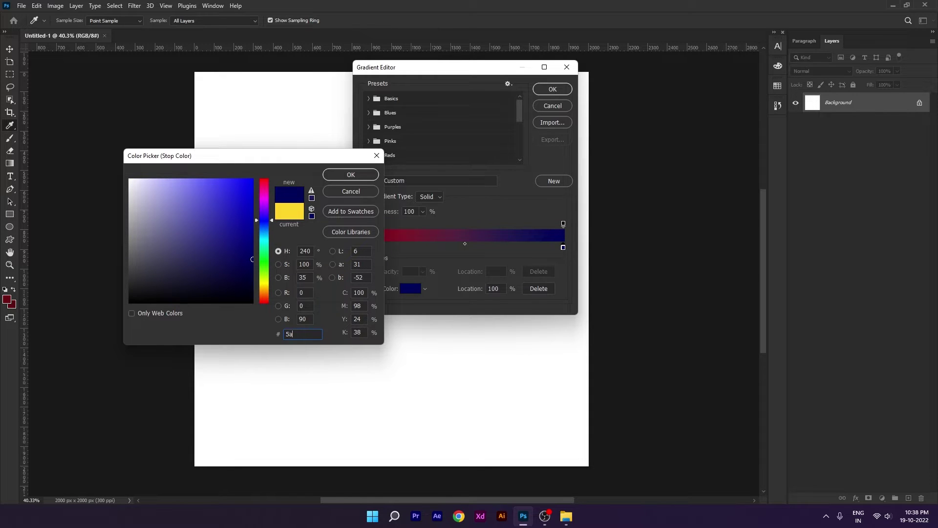
pyautogui.write('0b10')
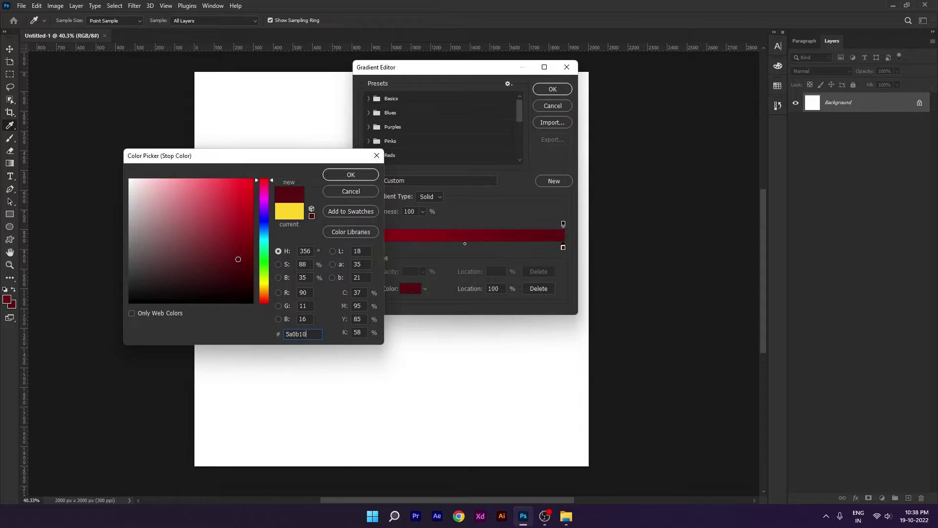
pyautogui.press('Return')
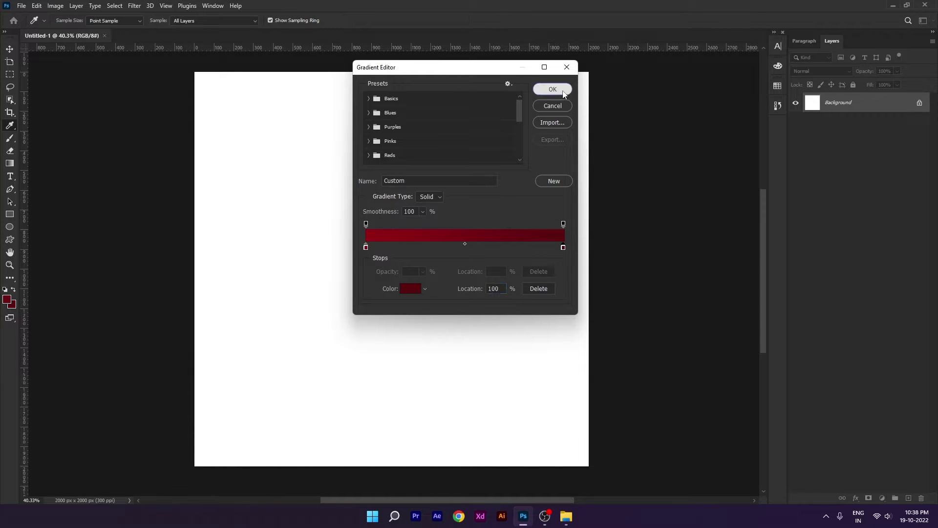
pyautogui.click(553, 88)
# Fill the Background layer with the red linear gradient, running from the canvas's top edge to its bottom edge.
pyautogui.moveTo(401, 71); pyautogui.dragTo(436, 478)
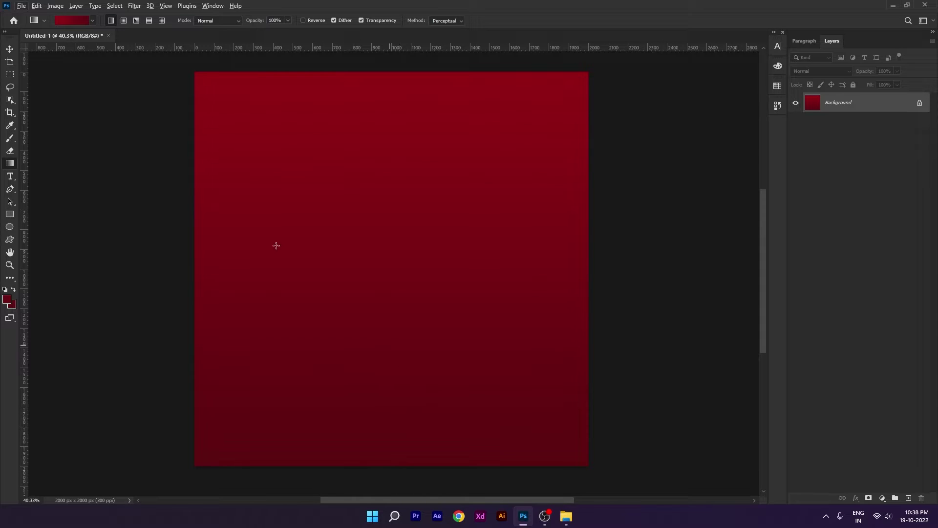
pyautogui.click(9, 49)
pyautogui.hotkey('ctrl', '0')
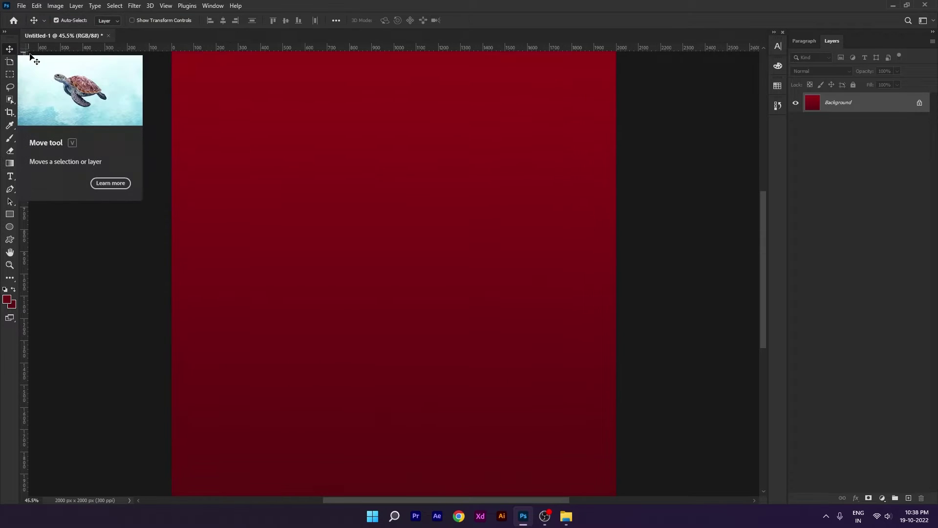
pyautogui.scroll(-1, 242, 154)
pyautogui.moveTo(414, 243); pyautogui.dragTo(426, 271)
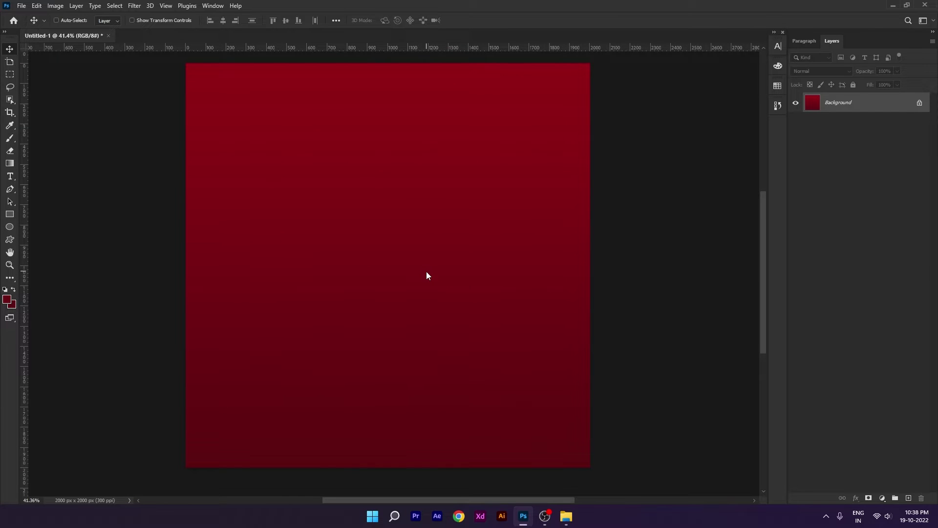
# Open the Background image from the Bhai Dooj folder and bring its swirl pattern into the Untitled-1 document.
pyautogui.hotkey('ctrl', 'o')
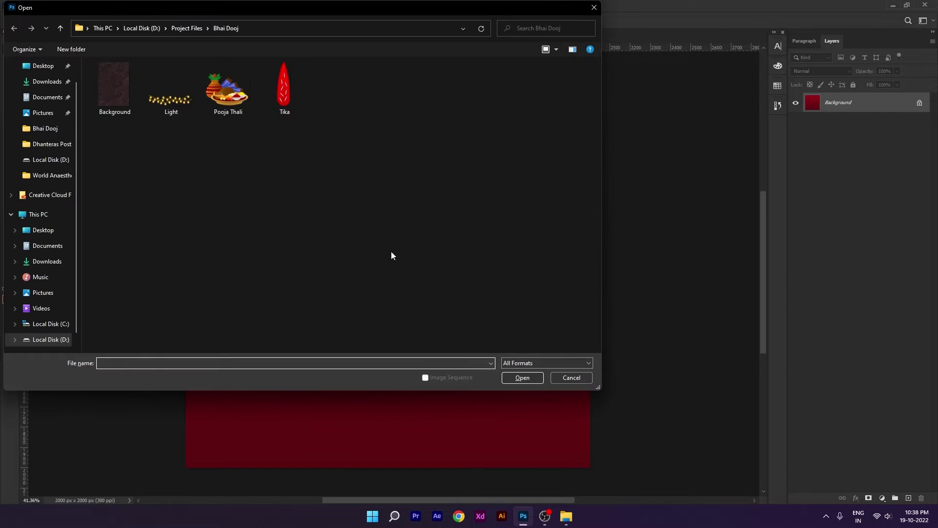
pyautogui.doubleClick(119, 95)
pyautogui.scroll(5, 345, 167)
pyautogui.moveTo(327, 149); pyautogui.dragTo(391, 166)
pyautogui.click(258, 35)
pyautogui.scroll(-1, 360, 255)
# Centre the swirl pattern on the canvas and scale it up proportionally until it spans the canvas's full width.
pyautogui.hotkey('ctrl', 't')
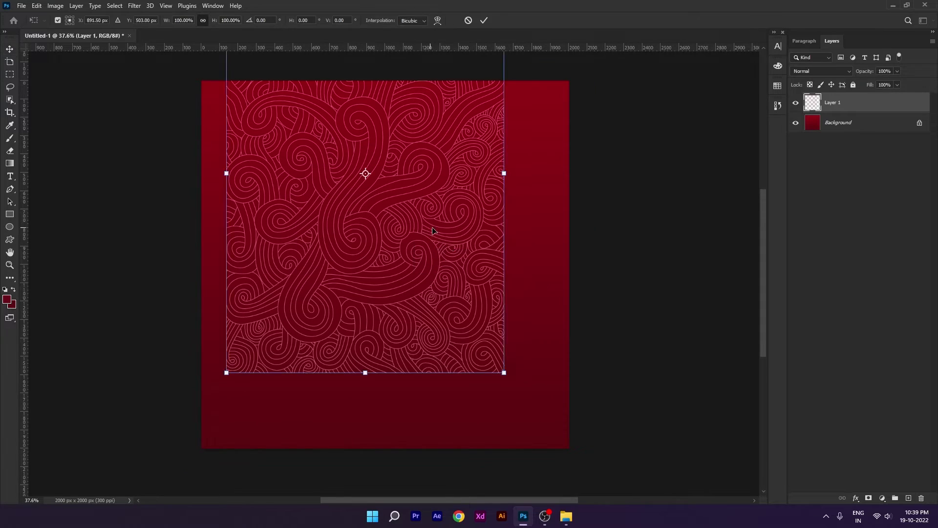
pyautogui.moveTo(439, 228); pyautogui.dragTo(459, 315)
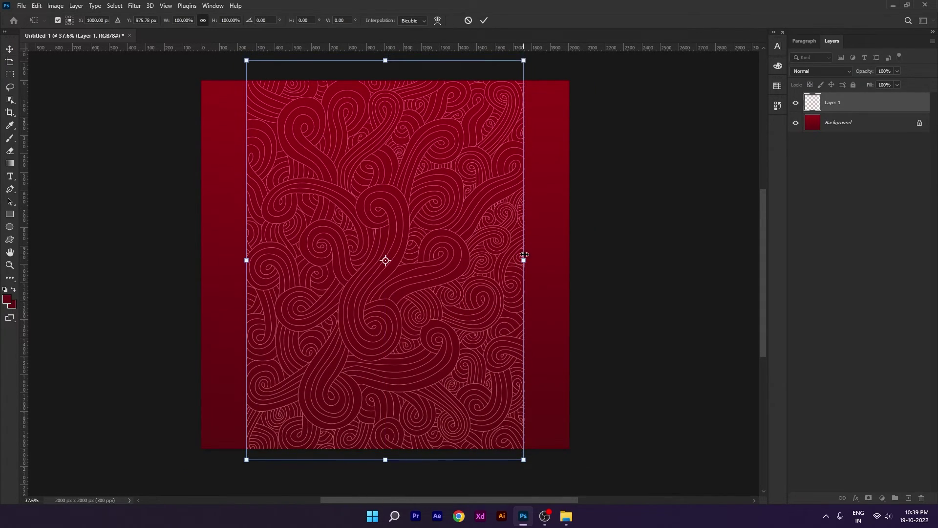
pyautogui.moveTo(523, 260); pyautogui.dragTo(570, 267)
pyautogui.click(484, 20)
# Set the swirl pattern layer's opacity to 12%.
pyautogui.moveTo(466, 178); pyautogui.dragTo(466, 186)
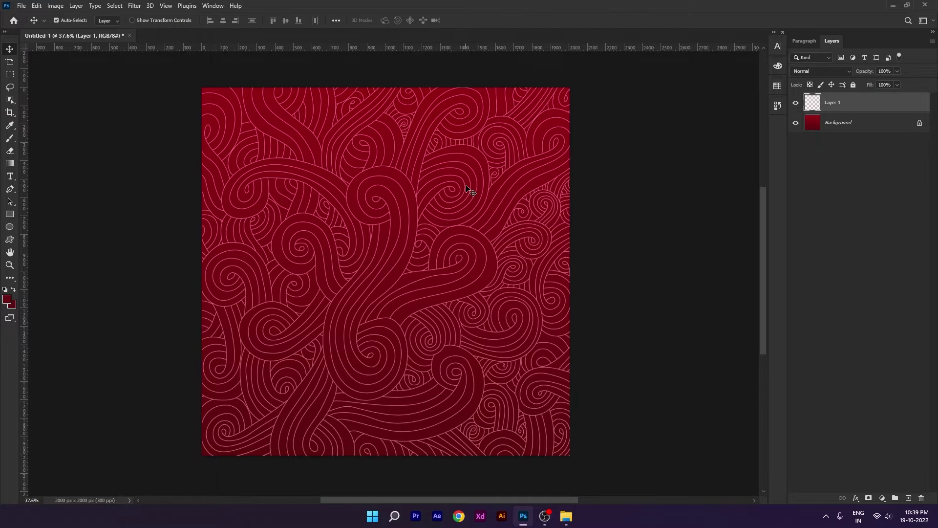
pyautogui.scroll(2, 467, 187)
pyautogui.scroll(-1, 434, 246)
pyautogui.moveTo(471, 258); pyautogui.dragTo(471, 260)
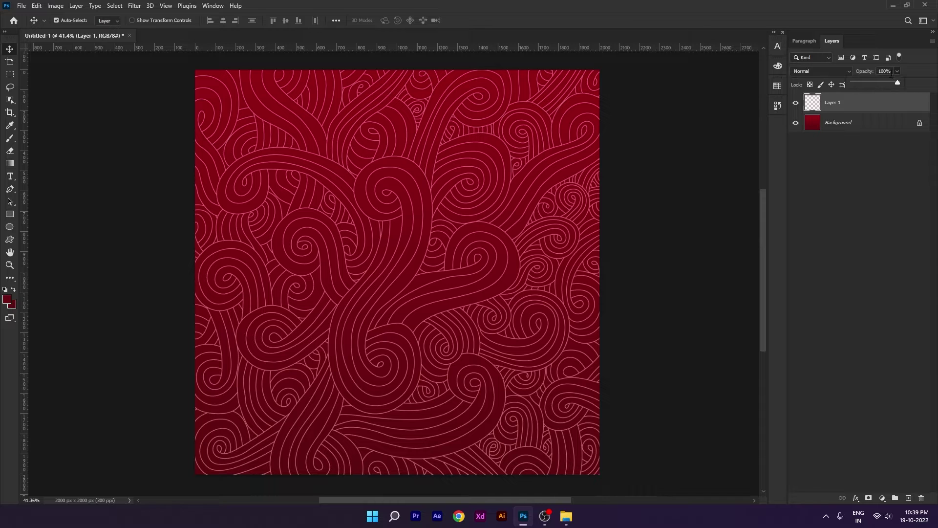
pyautogui.click(892, 73)
pyautogui.write('12')
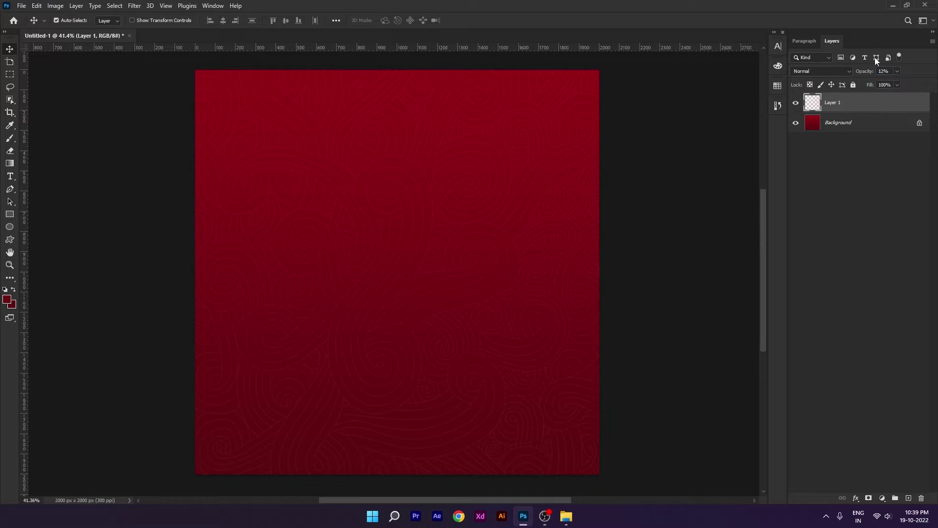
# Convert the locked Background into a regular layer named Layer 0.
pyautogui.click(836, 123)
pyautogui.doubleClick(836, 124)
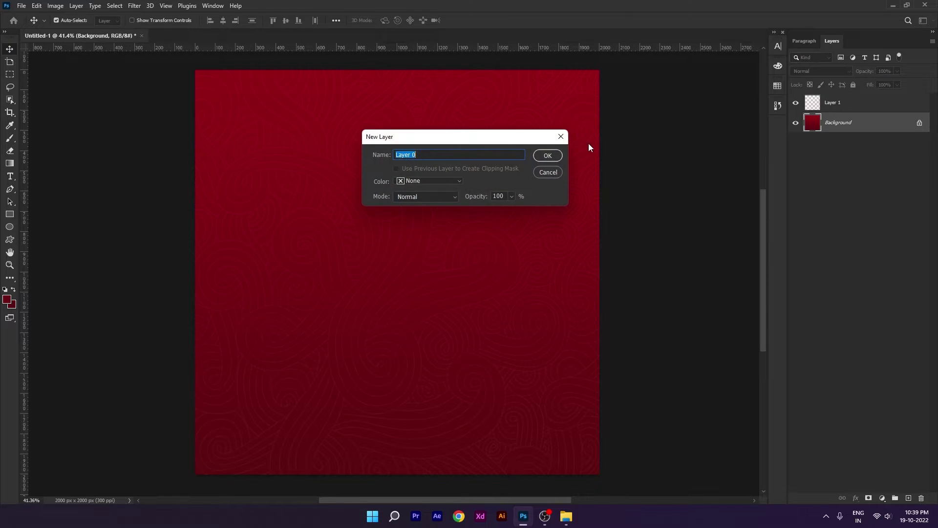
pyautogui.click(555, 155)
# Place a horizontal and a vertical guide through the centre of the canvas and show the guides.
pyautogui.hotkey('ctrl', 't')
pyautogui.moveTo(381, 48); pyautogui.dragTo(423, 273)
pyautogui.moveTo(11, 309); pyautogui.dragTo(400, 296)
pyautogui.click(485, 20)
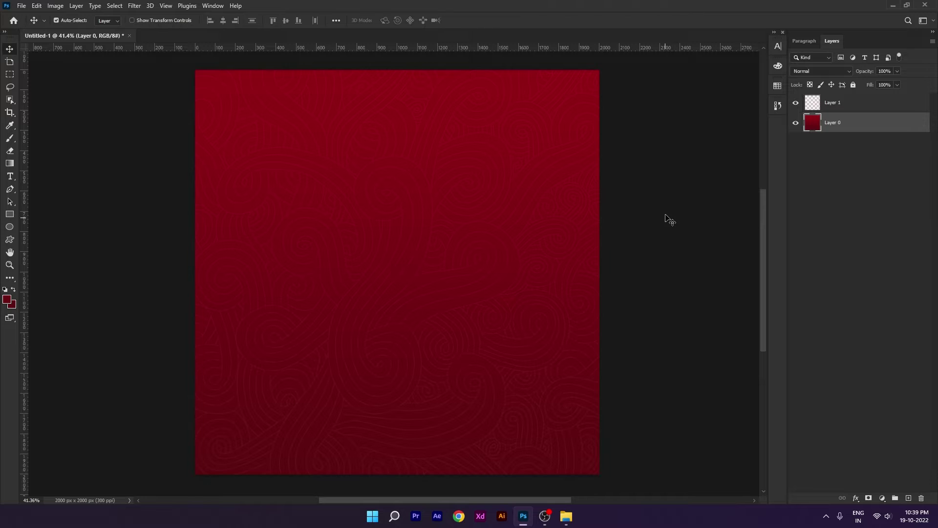
pyautogui.hotkey('ctrl', ';')
# Lock both the swirl pattern layer and the gradient layer completely, then deselect them.
pyautogui.keyDown('shift'); pyautogui.click(867, 104); pyautogui.keyUp('shift')
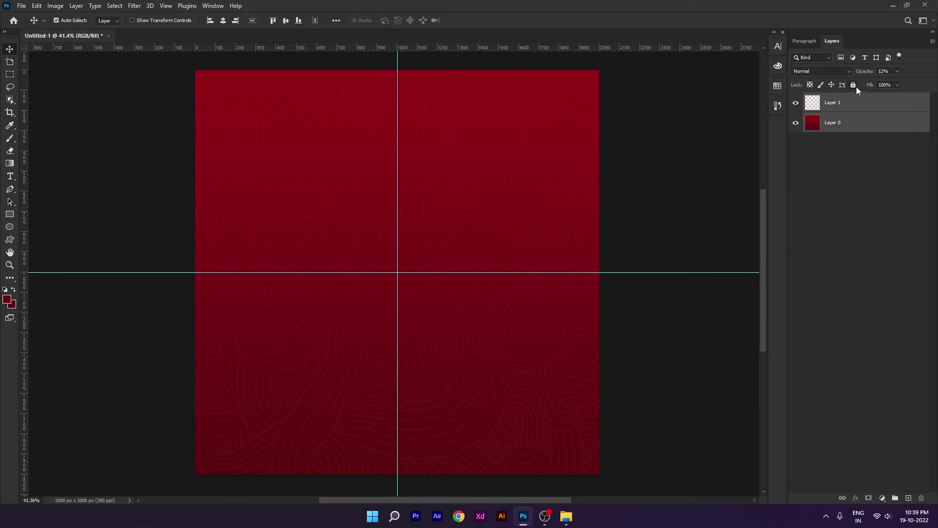
pyautogui.click(854, 85)
pyautogui.click(670, 233)
# Draw a square shape of about 1418 px per side over the upper middle of the canvas.
pyautogui.moveTo(602, 239); pyautogui.dragTo(581, 241)
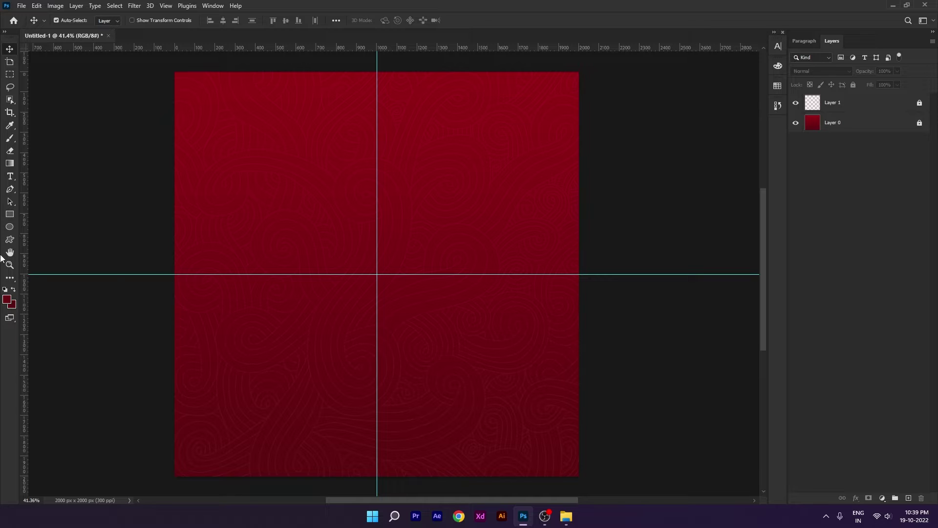
pyautogui.click(14, 216)
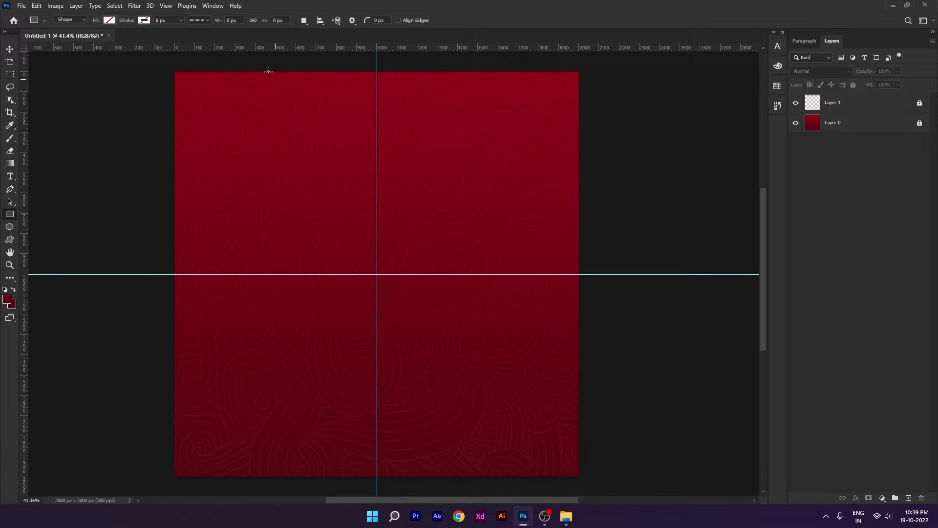
pyautogui.moveTo(265, 68); pyautogui.dragTo(530, 381)
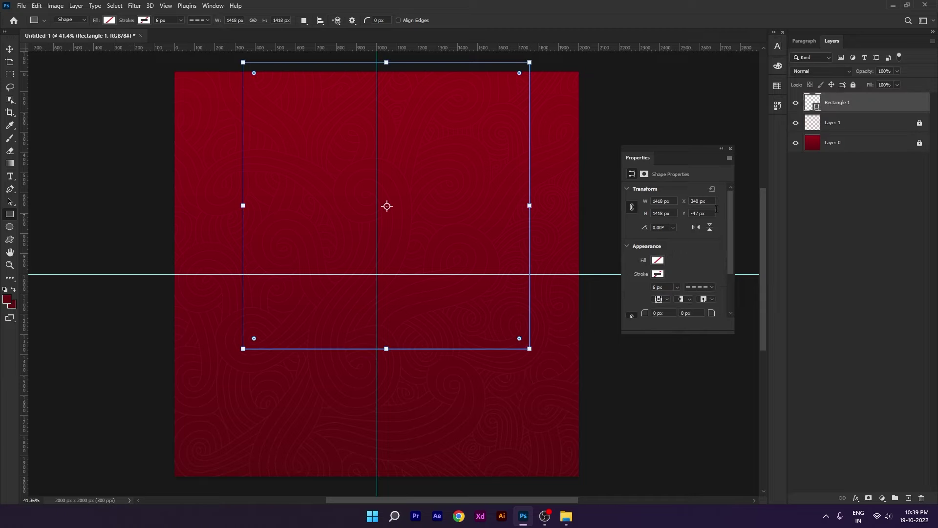
# Set the square's fill colour to fefebe.
pyautogui.click(110, 21)
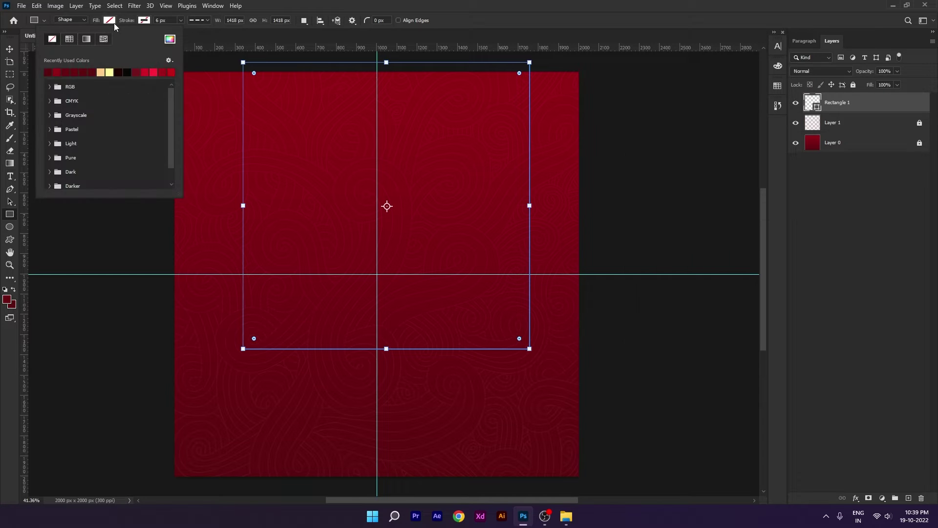
pyautogui.click(170, 38)
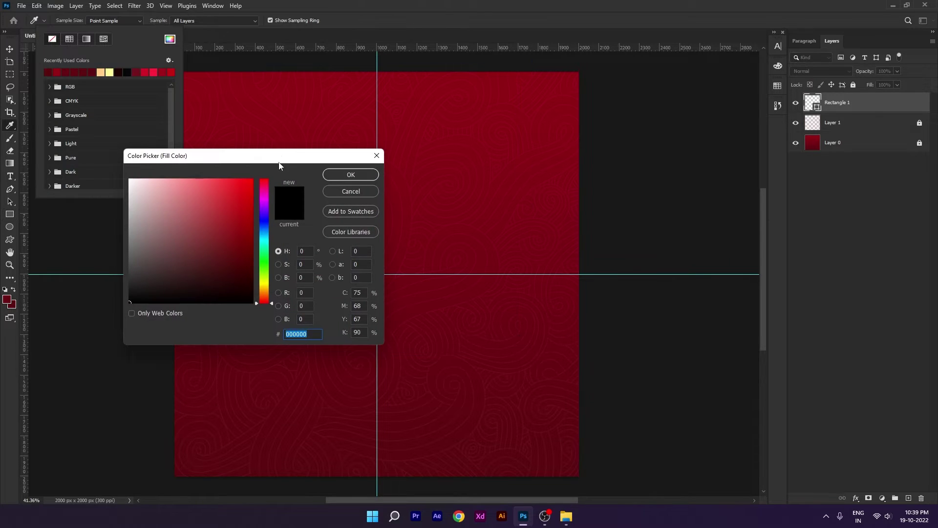
pyautogui.moveTo(282, 155); pyautogui.dragTo(295, 152)
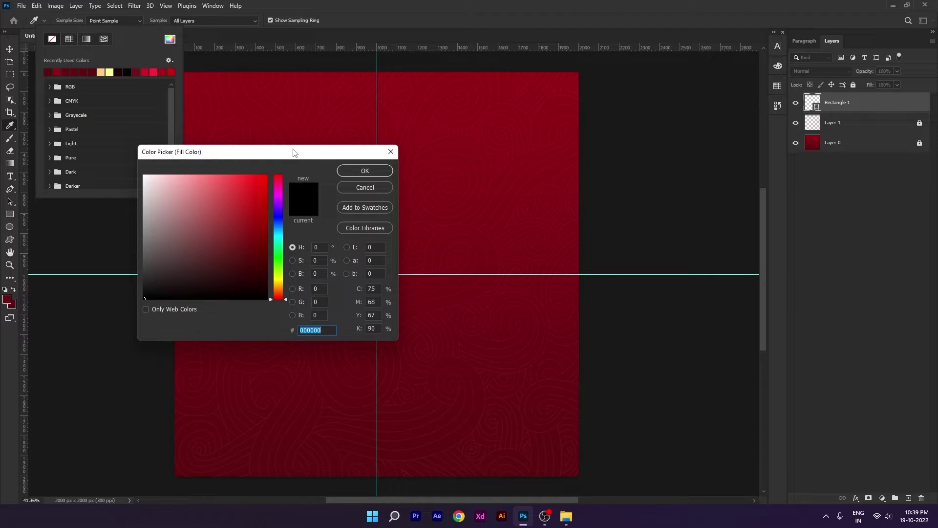
pyautogui.write('fefe')
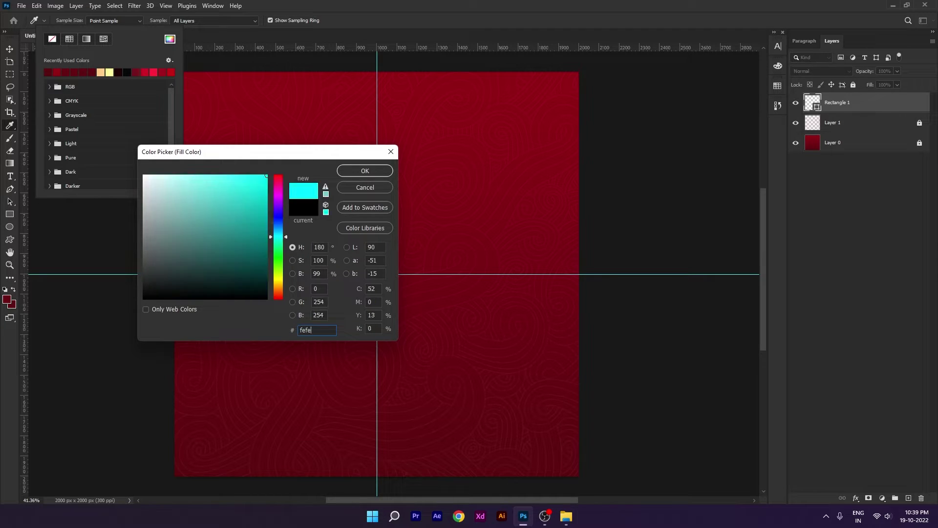
pyautogui.write('be')
pyautogui.press('Return')
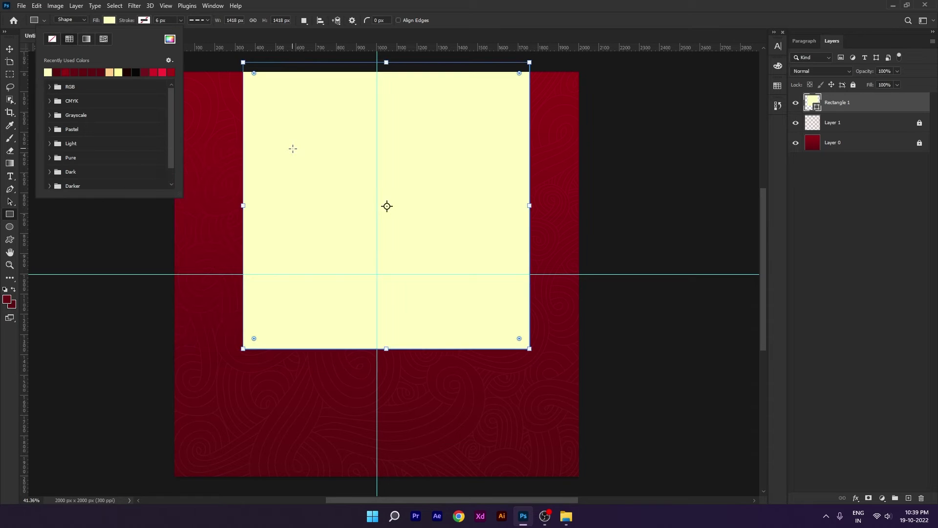
# Move the pale yellow square closer to the canvas's horizontal centre and scale it proportionally to 98.13%.
pyautogui.click(5, 48)
pyautogui.moveTo(494, 183); pyautogui.dragTo(472, 174)
pyautogui.hotkey('ctrl', 't')
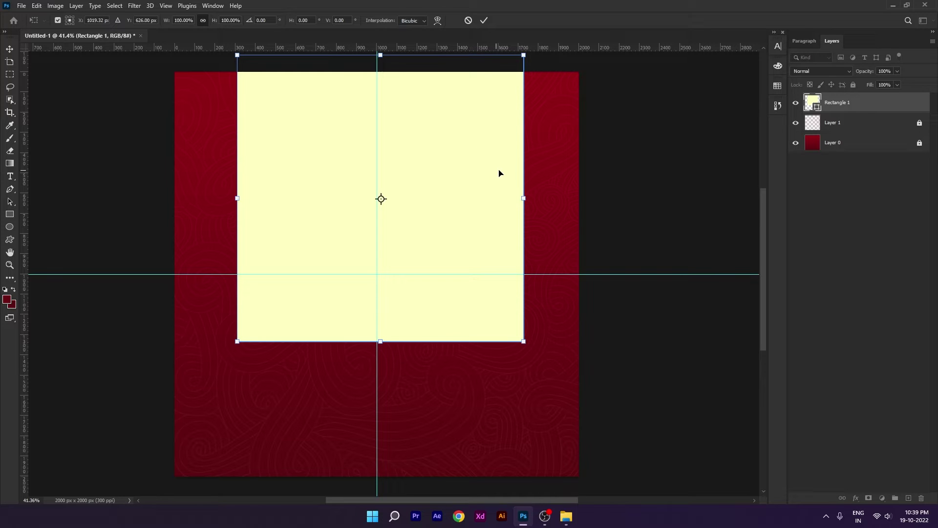
pyautogui.moveTo(524, 55); pyautogui.dragTo(523, 58)
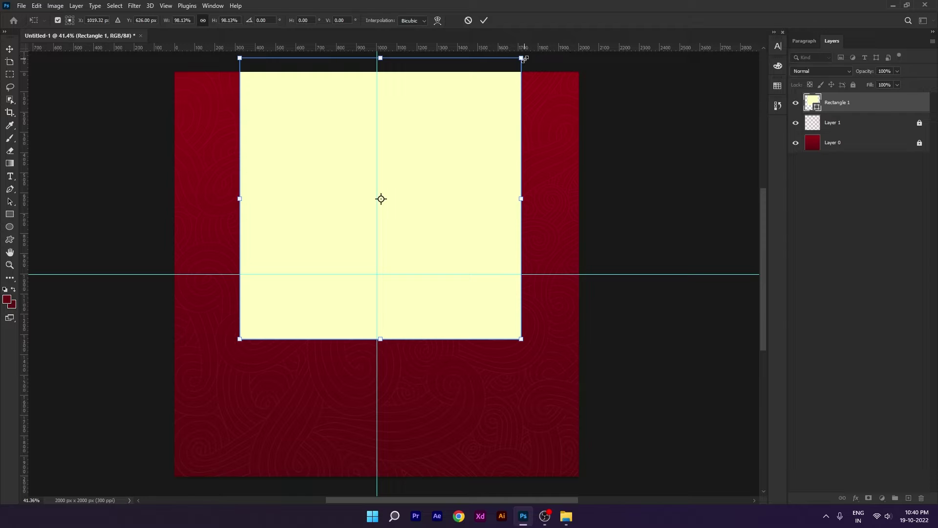
pyautogui.press('Return')
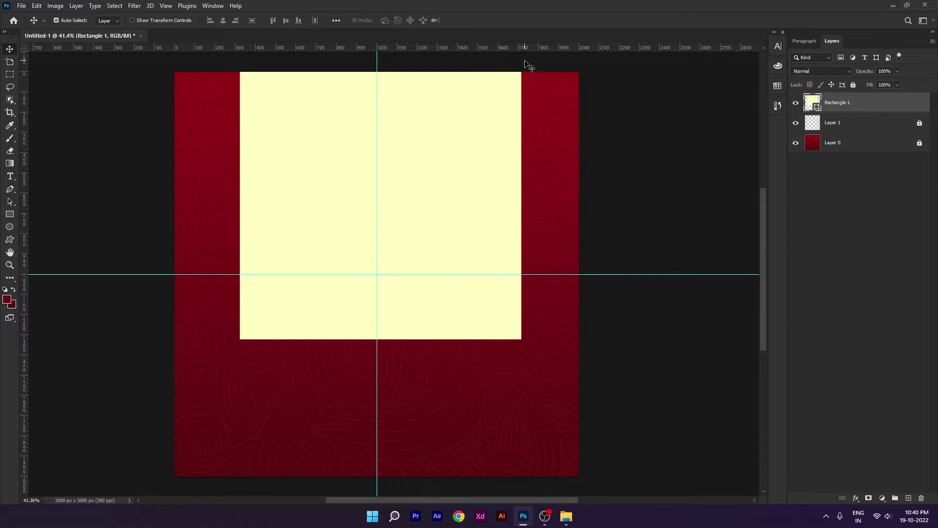
# Move the pale yellow square straight up until its bottom edge rests on the horizontal centre guide.
pyautogui.hotkey('shift', 'Up')
pyautogui.hotkey('shift', 'Up')
pyautogui.hotkey('shift', 'Up')
pyautogui.hotkey('shift', 'Up')
pyautogui.hotkey('shift', 'Up')
pyautogui.hotkey('shift', 'Up')
pyautogui.hotkey('shift', 'Up')
pyautogui.hotkey('shift', 'Up')
pyautogui.hotkey('shift', 'Up')
pyautogui.hotkey('shift', 'Up')
pyautogui.hotkey('shift', 'Up')
pyautogui.hotkey('shift', 'Up')
pyautogui.hotkey('shift', 'Up')
pyautogui.hotkey('shift', 'Up')
pyautogui.hotkey('shift', 'Up')
pyautogui.hotkey('shift', 'Up')
pyautogui.hotkey('shift', 'Up')
pyautogui.hotkey('shift', 'Up')
pyautogui.hotkey('shift', 'Up')
pyautogui.hotkey('shift', 'Up')
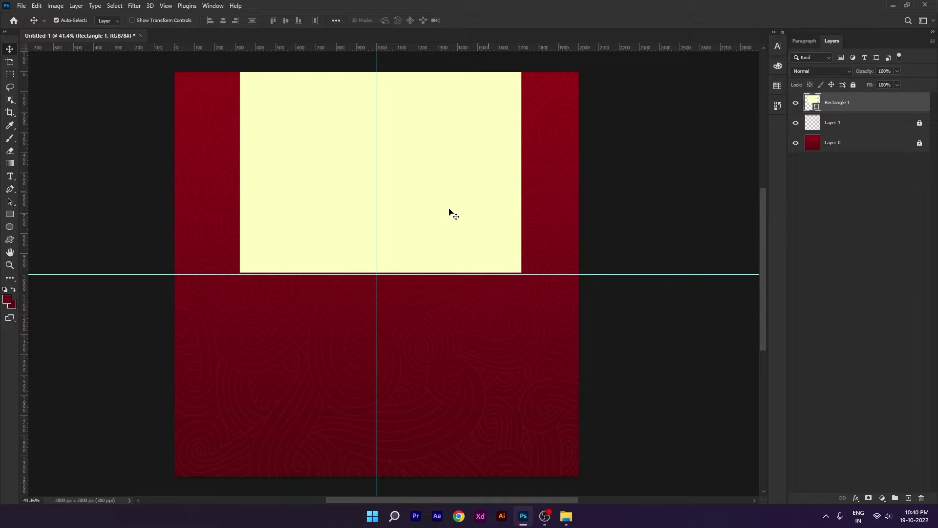
pyautogui.hotkey('shift', 'Down')
pyautogui.hotkey('shift', 'Down')
pyautogui.hotkey('shift', 'Down')
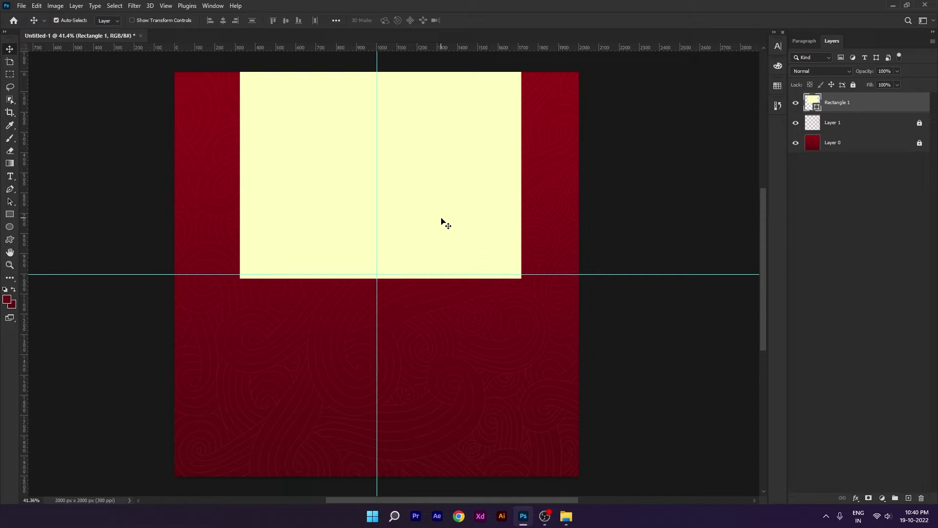
pyautogui.hotkey('ctrl', ';')
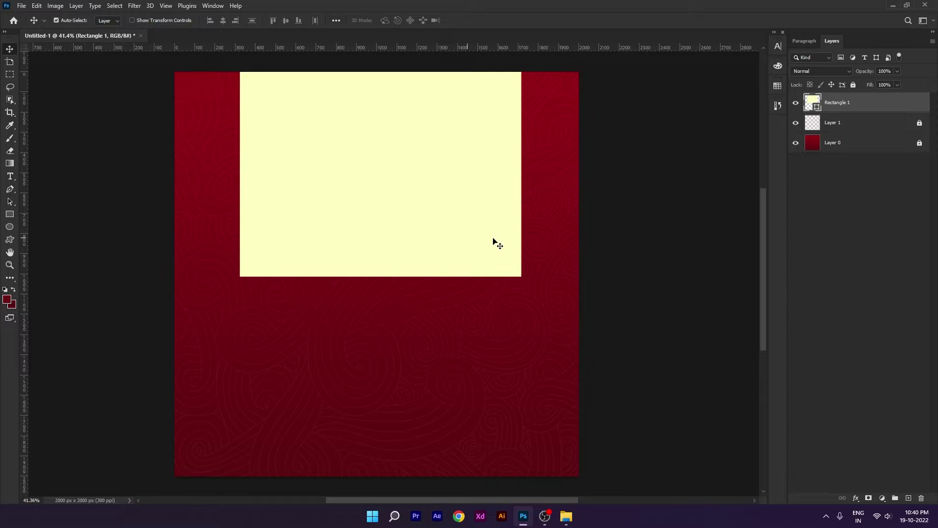
pyautogui.moveTo(467, 180)
pyautogui.mouseDown()
pyautogui.moveTo(451, 184)
pyautogui.moveTo(454, 175)
pyautogui.mouseUp()
pyautogui.hotkey('shift', 'Down')
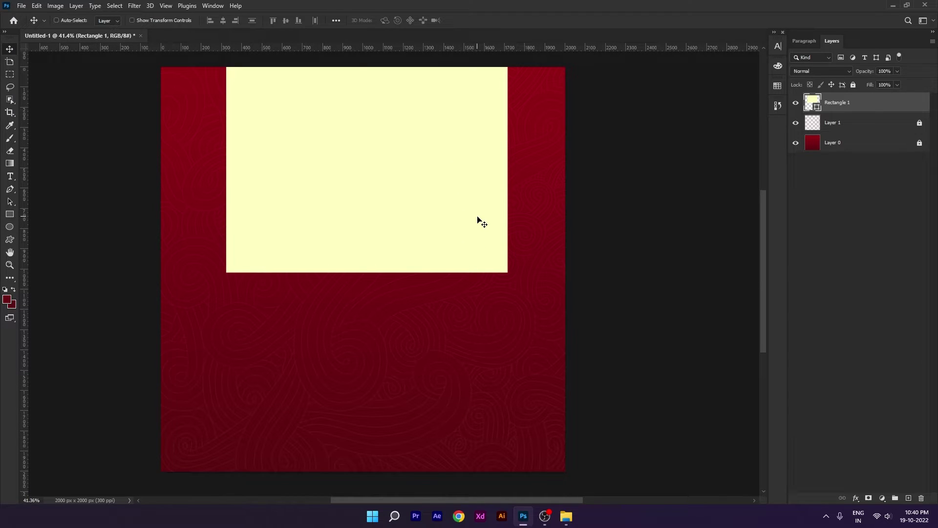
pyautogui.hotkey('ctrl', ';')
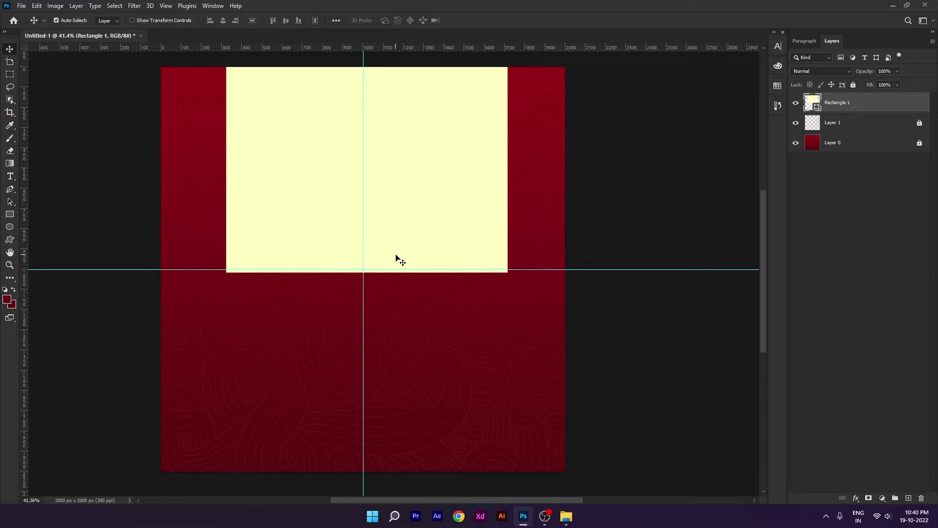
pyautogui.hotkey('shift', 'Up')
pyautogui.hotkey('shift', 'Up')
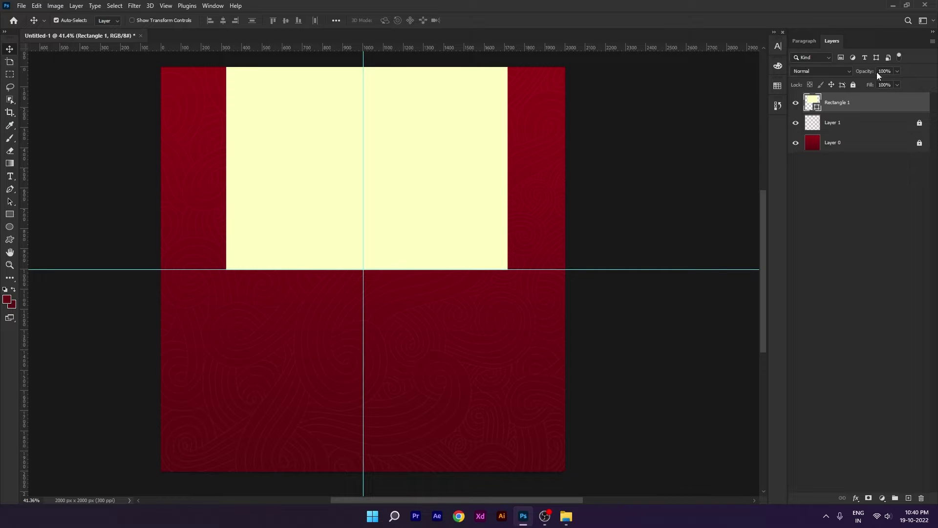
# Lock the pale yellow square's layer completely and add a new empty layer above it.
pyautogui.click(853, 85)
pyautogui.click(908, 497)
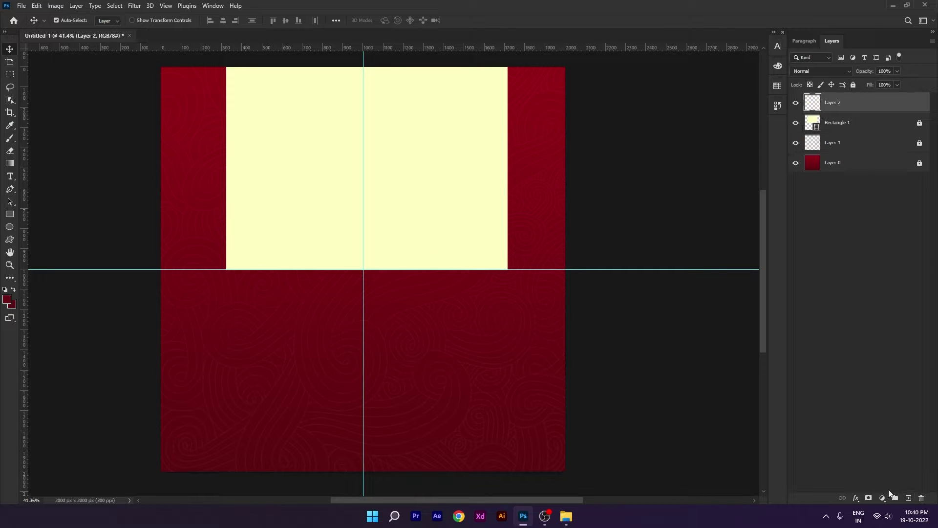
# Start a Pen path at the square's lower-left corner and draw a convex curve about 260 px across and 319 px down, ending in a corner point.
pyautogui.click(10, 190)
pyautogui.scroll(5, 235, 279)
pyautogui.moveTo(302, 308); pyautogui.dragTo(258, 276)
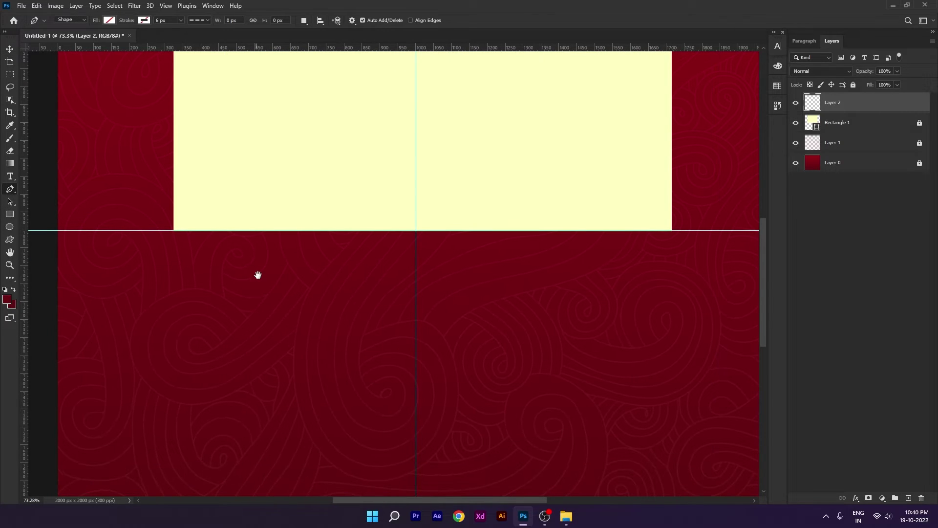
pyautogui.hotkey('ctrl', ';')
pyautogui.scroll(5, 178, 236)
pyautogui.scroll(2, 168, 235)
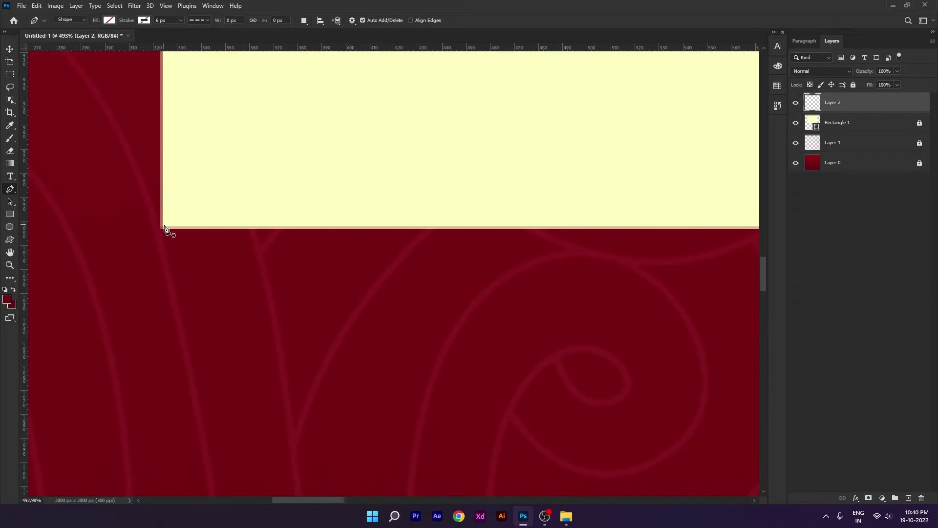
pyautogui.click(166, 230)
pyautogui.scroll(1, 166, 264)
pyautogui.scroll(-3, 168, 266)
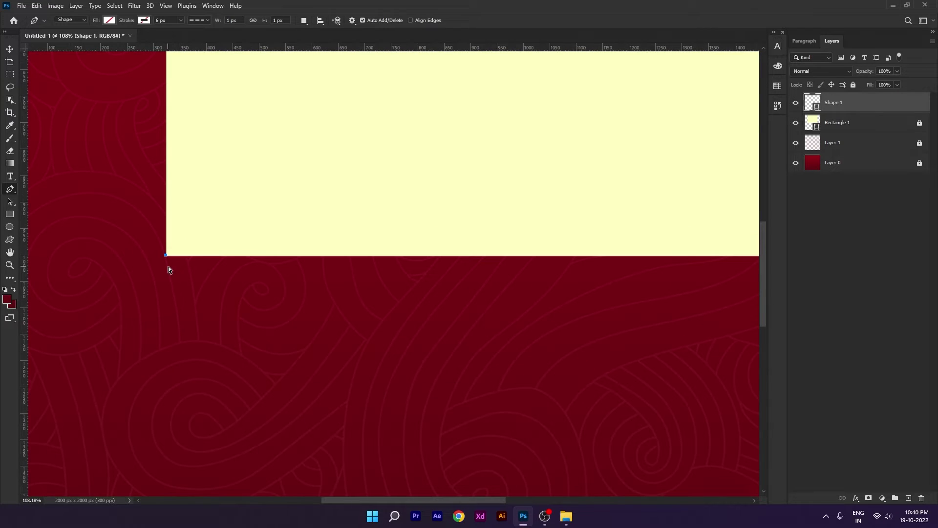
pyautogui.hotkey('ctrl', ';')
pyautogui.scroll(-3, 221, 308)
pyautogui.scroll(-1, 221, 307)
pyautogui.scroll(-2, 321, 322)
pyautogui.moveTo(260, 285); pyautogui.dragTo(317, 288)
pyautogui.keyDown('alt'); pyautogui.click(259, 286); pyautogui.keyUp('alt')
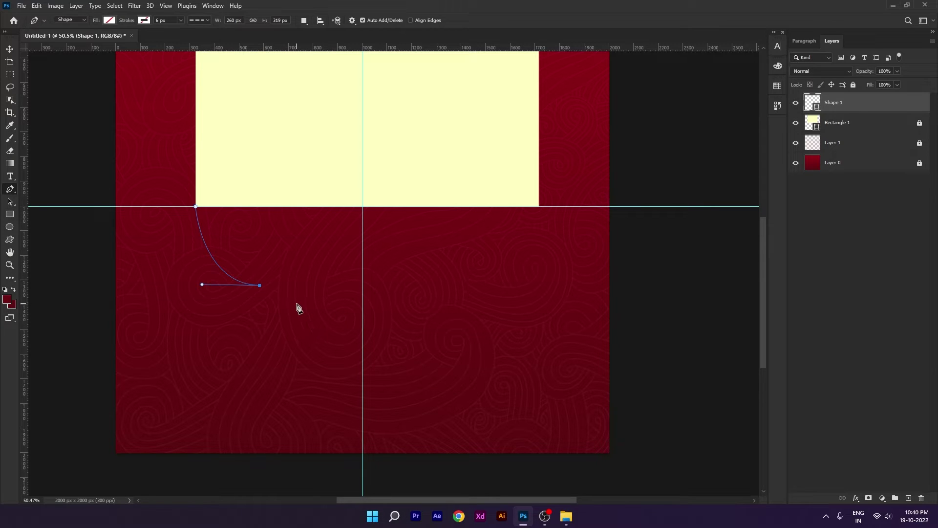
# Continue the path with two small scallops and a steeper curve ending on the vertical guide, about 677 px wide and 604 px high overall.
pyautogui.moveTo(297, 304); pyautogui.dragTo(322, 297)
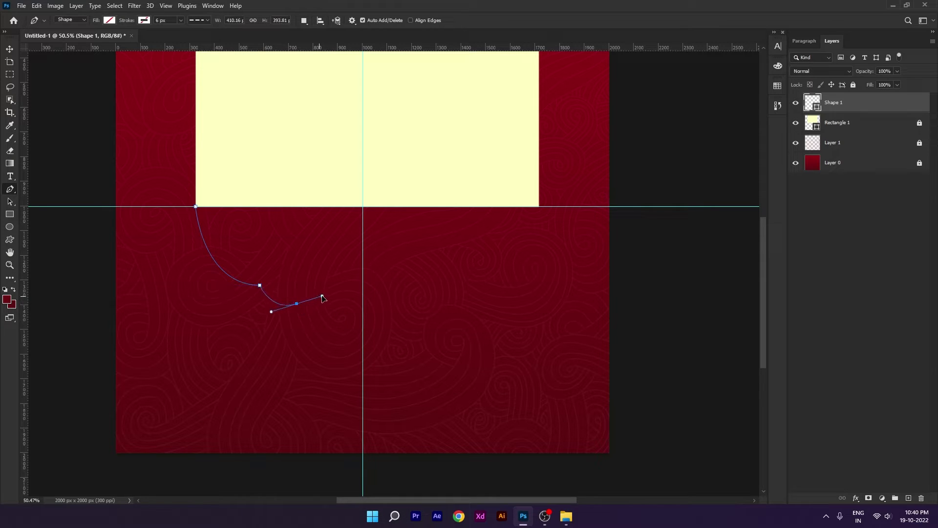
pyautogui.click(297, 304)
pyautogui.moveTo(330, 312); pyautogui.dragTo(358, 305)
pyautogui.click(331, 313)
pyautogui.moveTo(363, 356); pyautogui.dragTo(384, 366)
pyautogui.scroll(3, 364, 343)
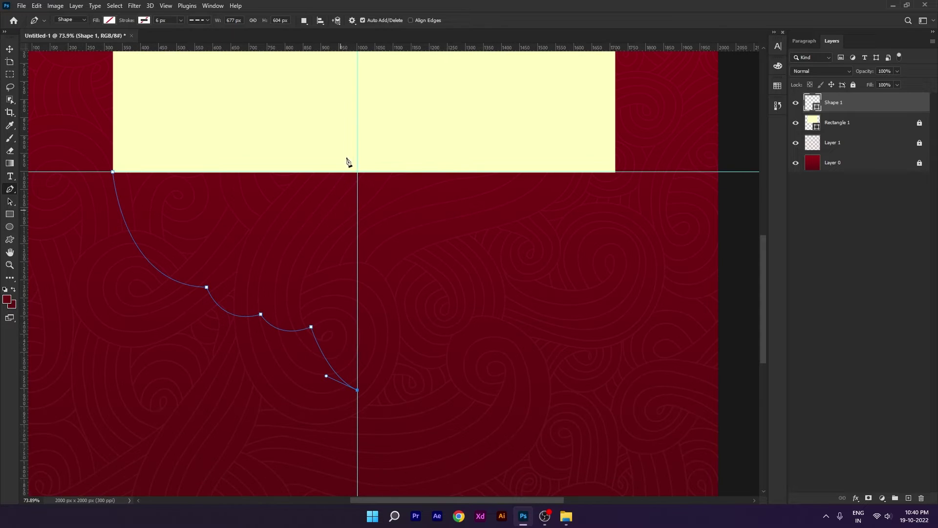
# Close the path with straight segments running over the yellow square and convert it into a selection.
pyautogui.click(357, 146)
pyautogui.click(199, 129)
pyautogui.click(113, 172)
pyautogui.hotkey('ctrl', 'Return')
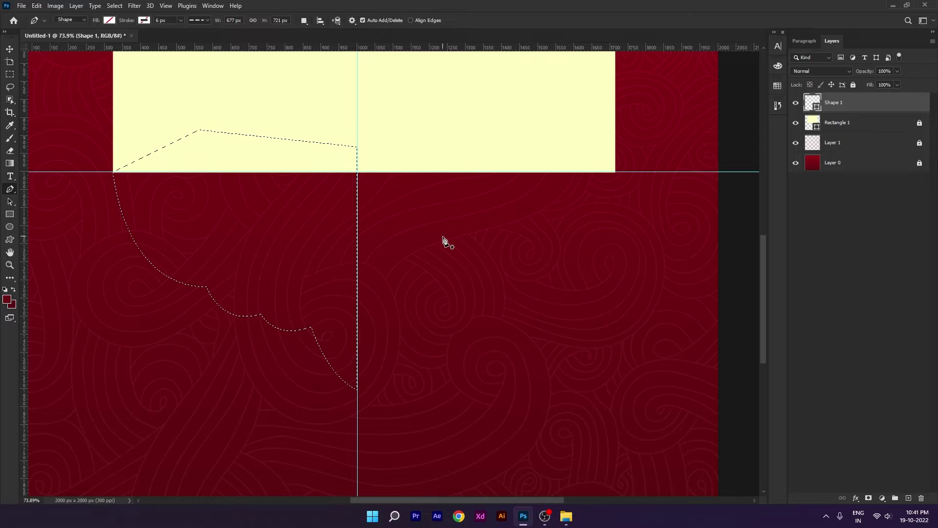
# Set the background colour to the square's pale yellow, fill the selection with it on a new layer, and deselect.
pyautogui.click(11, 305)
pyautogui.click(142, 112)
pyautogui.press('Return')
pyautogui.click(910, 499)
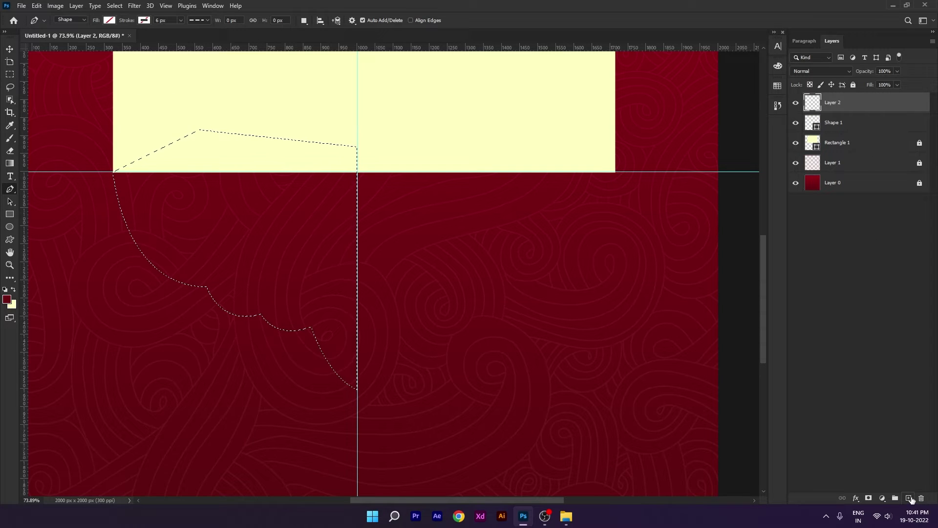
pyautogui.hotkey('ctrl', 'BackSpace')
pyautogui.hotkey('ctrl', 'd')
pyautogui.press('v')
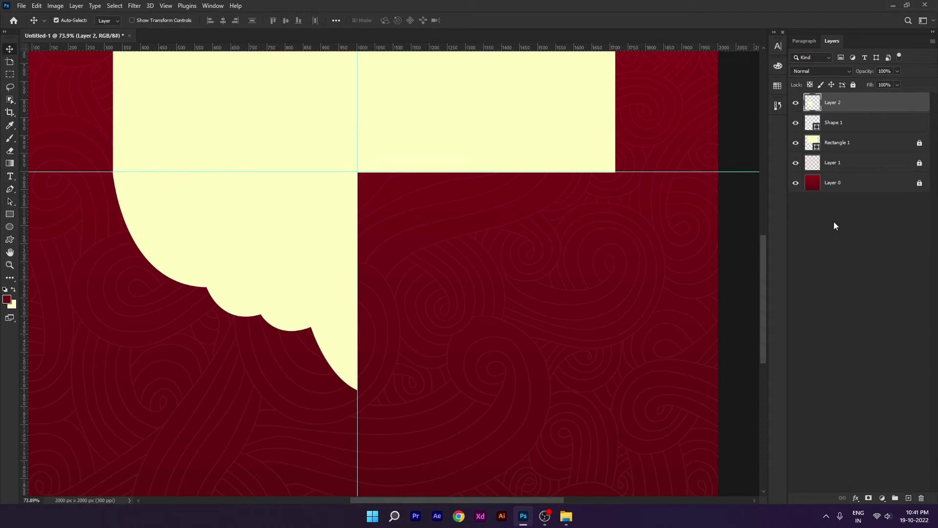
# Delete the leftover Shape 1 pen layer.
pyautogui.click(838, 122)
pyautogui.press('Delete')
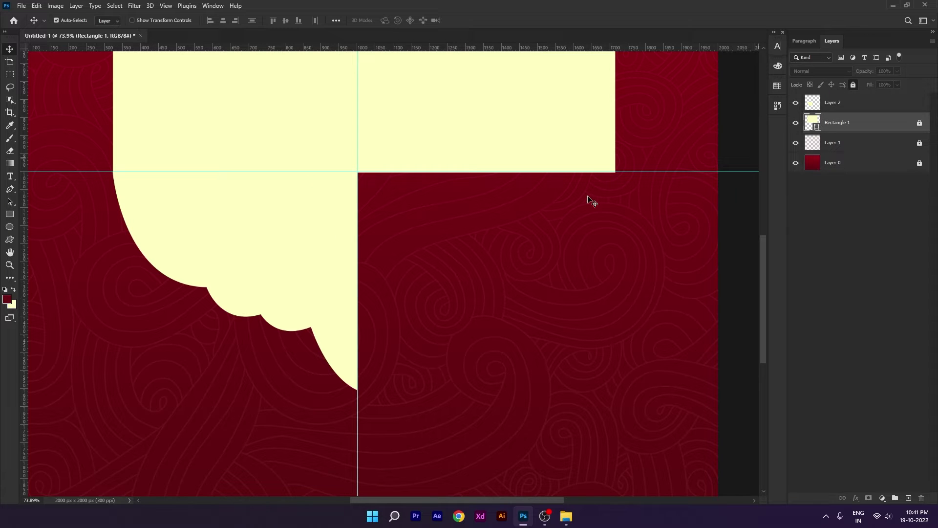
pyautogui.scroll(-5, 265, 243)
pyautogui.hotkey('ctrl', '0')
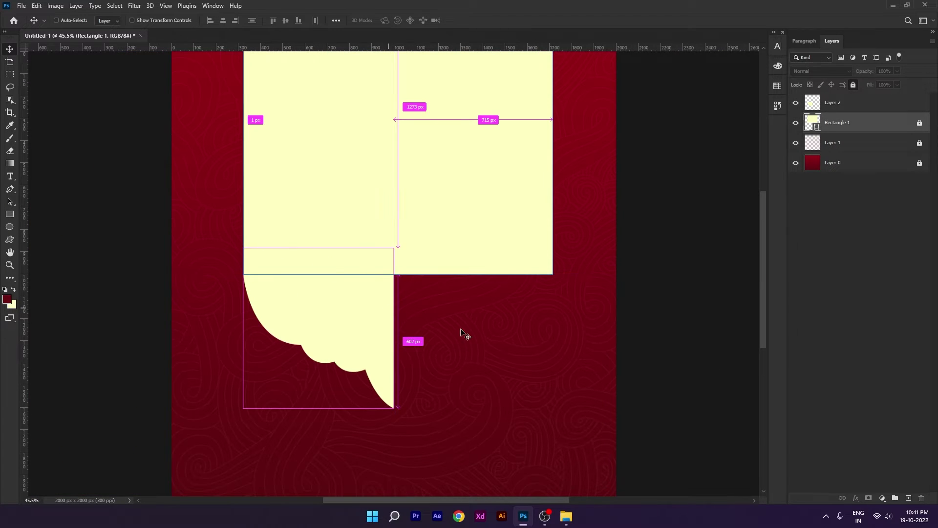
# Duplicate the scalloped half-shape layer and flip the copy horizontally.
pyautogui.click(442, 394)
pyautogui.click(361, 333)
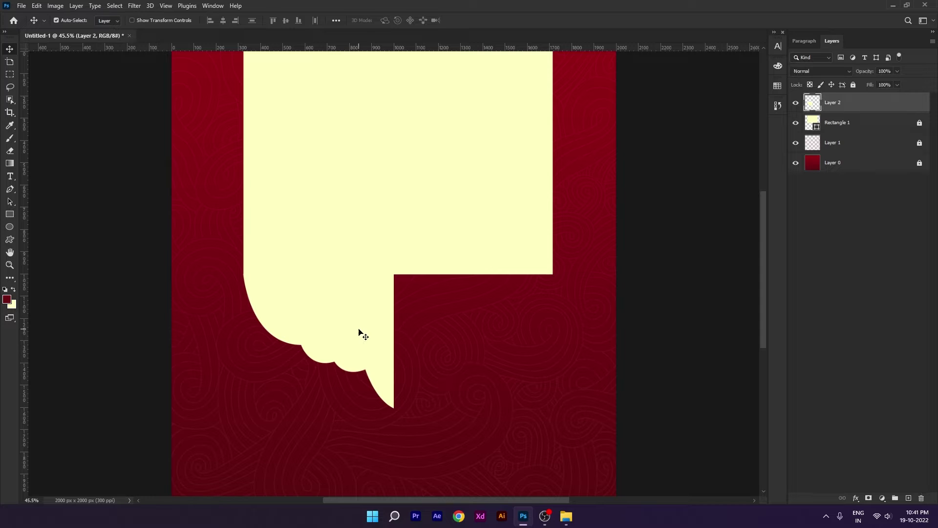
pyautogui.moveTo(367, 333); pyautogui.dragTo(384, 357)
pyautogui.hotkey('ctrl', 'z')
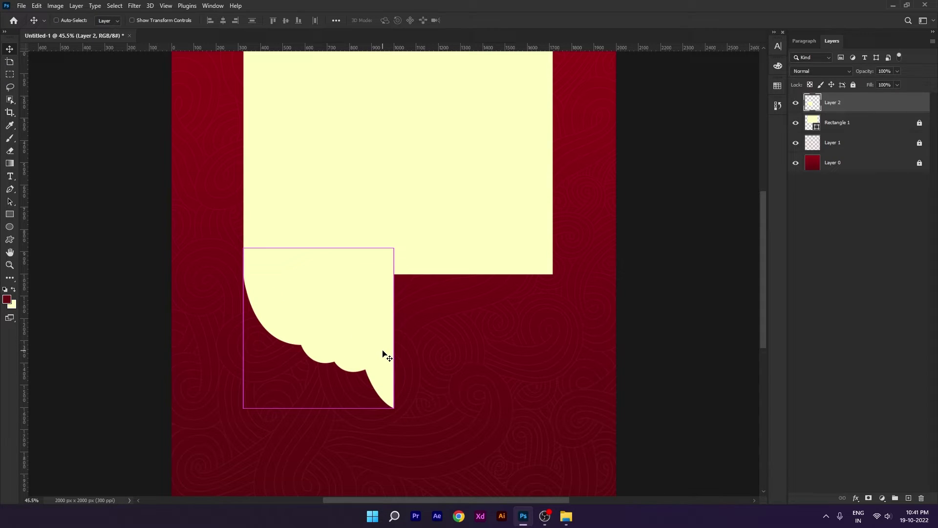
pyautogui.hotkey('ctrl', 'j')
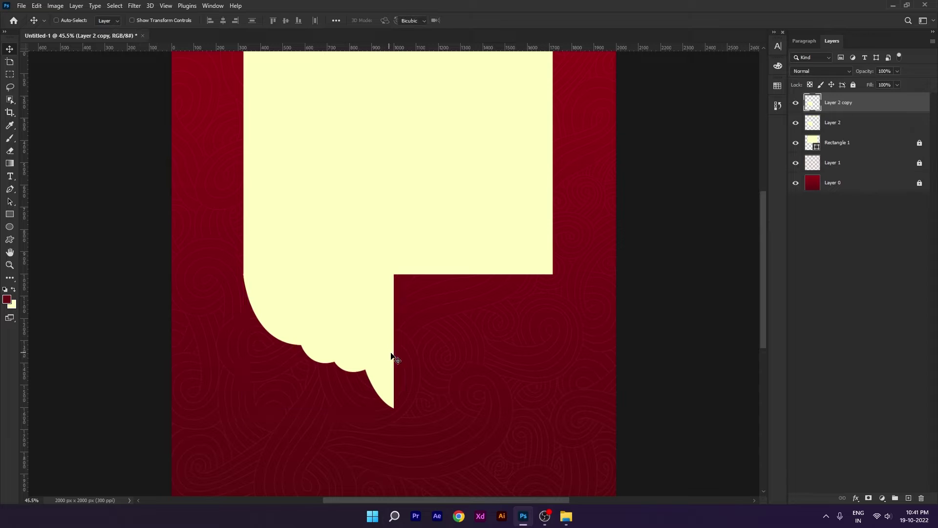
pyautogui.hotkey('ctrl', 't')
pyautogui.rightClick(378, 334)
pyautogui.click(420, 317)
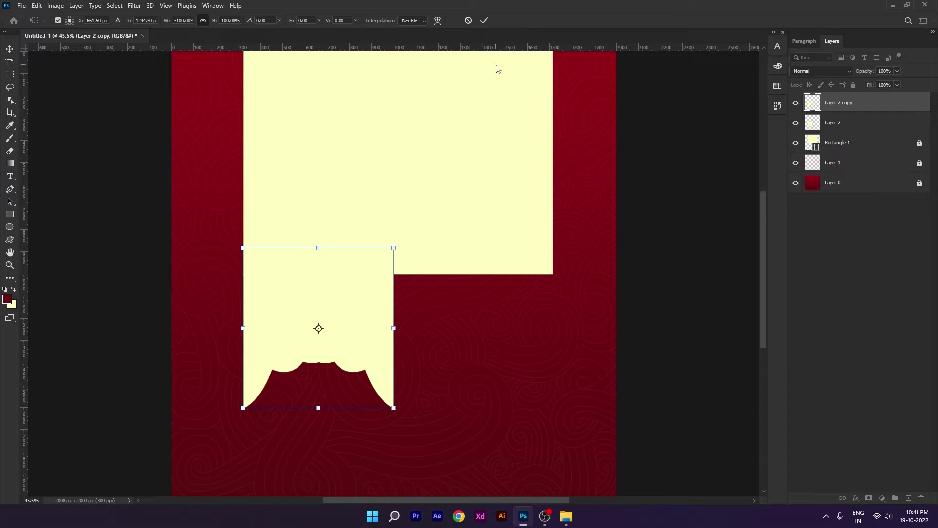
# Move the flipped copy horizontally to the right until it mirrors the original half across the canvas centre.
pyautogui.hotkey('shift', 'Right')
pyautogui.hotkey('shift', 'Right')
pyautogui.hotkey('shift', 'Right')
pyautogui.hotkey('shift', 'Right')
pyautogui.hotkey('shift', 'Right')
pyautogui.hotkey('shift', 'Right')
pyautogui.hotkey('shift', 'Right')
pyautogui.hotkey('shift', 'Right')
pyautogui.hotkey('shift', 'Right')
pyautogui.hotkey('shift', 'Right')
pyautogui.hotkey('shift', 'Right')
pyautogui.hotkey('shift', 'Right')
pyautogui.hotkey('shift', 'Right')
pyautogui.hotkey('shift', 'Right')
pyautogui.click(484, 20)
pyautogui.hotkey('shift', 'Right')
pyautogui.hotkey('shift', 'Right')
pyautogui.hotkey('shift', 'Right')
pyautogui.hotkey('shift', 'Right')
pyautogui.hotkey('shift', 'Right')
pyautogui.hotkey('shift', 'Right')
pyautogui.hotkey('shift', 'Right')
pyautogui.hotkey('shift', 'Right')
pyautogui.hotkey('shift', 'Right')
pyautogui.hotkey('shift', 'Right')
pyautogui.hotkey('shift', 'Right')
pyautogui.hotkey('shift', 'Right')
pyautogui.hotkey('shift', 'Right')
pyautogui.hotkey('shift', 'Right')
pyautogui.hotkey('shift', 'Right')
pyautogui.hotkey('shift', 'Right')
pyautogui.hotkey('shift', 'Right')
pyautogui.hotkey('shift', 'Right')
pyautogui.hotkey('shift', 'Right')
pyautogui.hotkey('shift', 'Right')
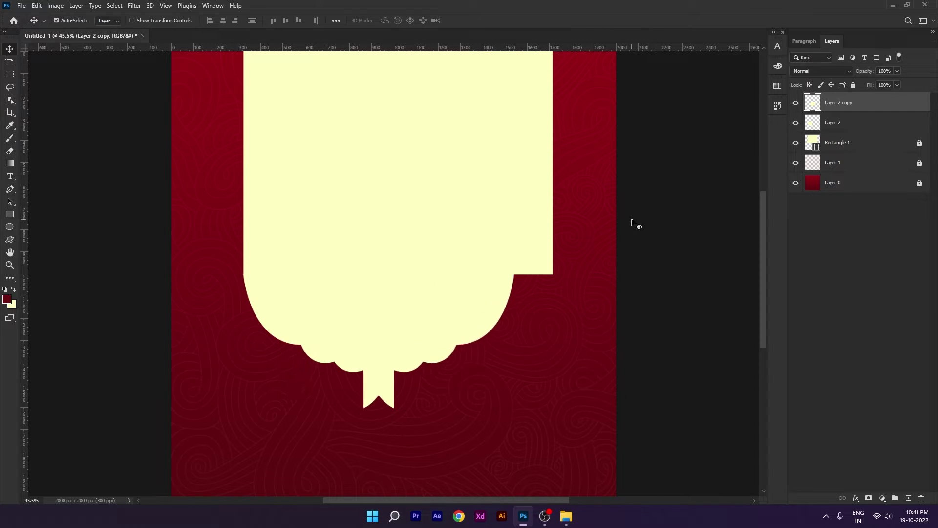
pyautogui.hotkey('shift', 'Right')
pyautogui.hotkey('shift', 'Right')
pyautogui.hotkey('shift', 'Right')
pyautogui.hotkey('shift', 'Right')
pyautogui.hotkey('shift', 'Right')
pyautogui.hotkey('shift', 'Right')
pyautogui.hotkey('shift', 'Right')
pyautogui.hotkey('shift', 'Right')
pyautogui.hotkey('shift', 'Right')
pyautogui.hotkey('shift', 'Right')
pyautogui.hotkey('shift', 'Right')
pyautogui.hotkey('shift', 'Right')
pyautogui.hotkey('shift', 'Right')
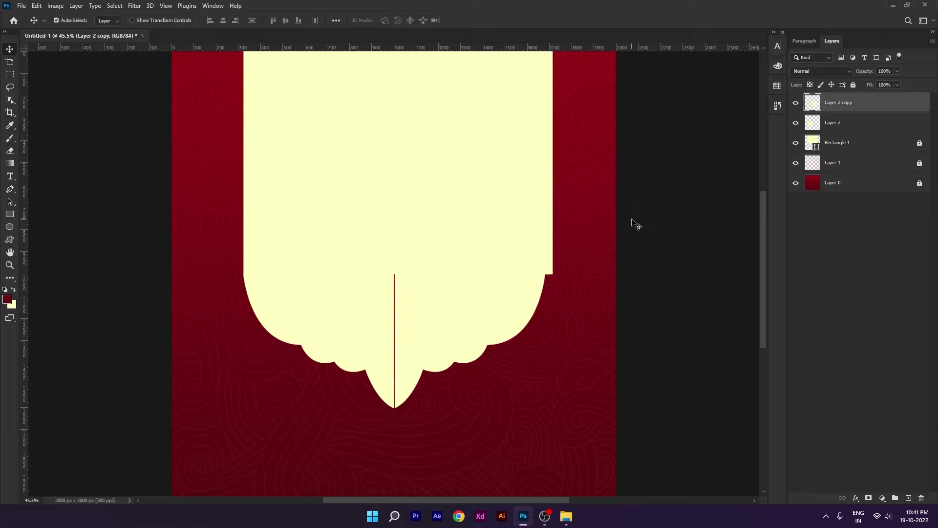
# Nudge the mirrored half sideways to close the centre gap so both halves meet in one clean point.
pyautogui.press('Left')
pyautogui.press('Left')
pyautogui.press('Left')
pyautogui.press('Left')
pyautogui.press('Right')
pyautogui.press('Right')
pyautogui.press('Left')
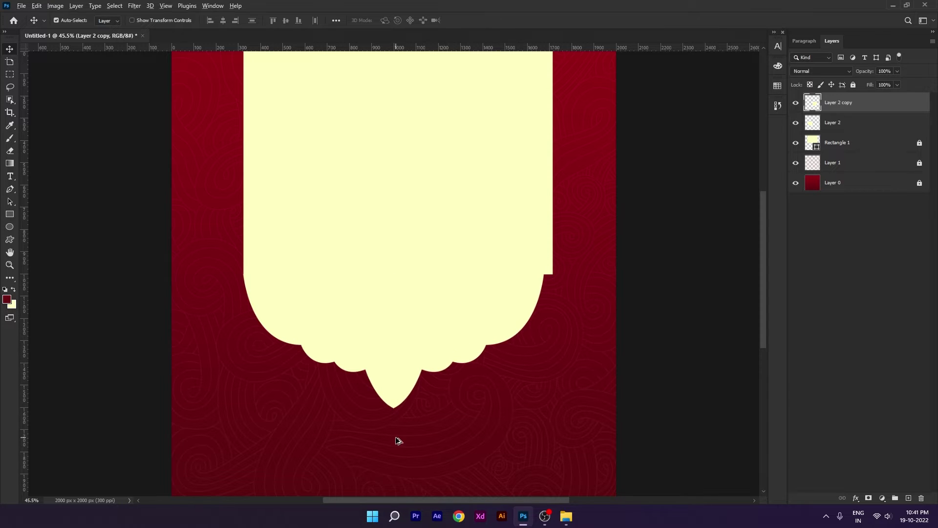
pyautogui.scroll(6, 398, 439)
pyautogui.press('Left')
pyautogui.press('Right')
pyautogui.press('Right')
pyautogui.press('Left')
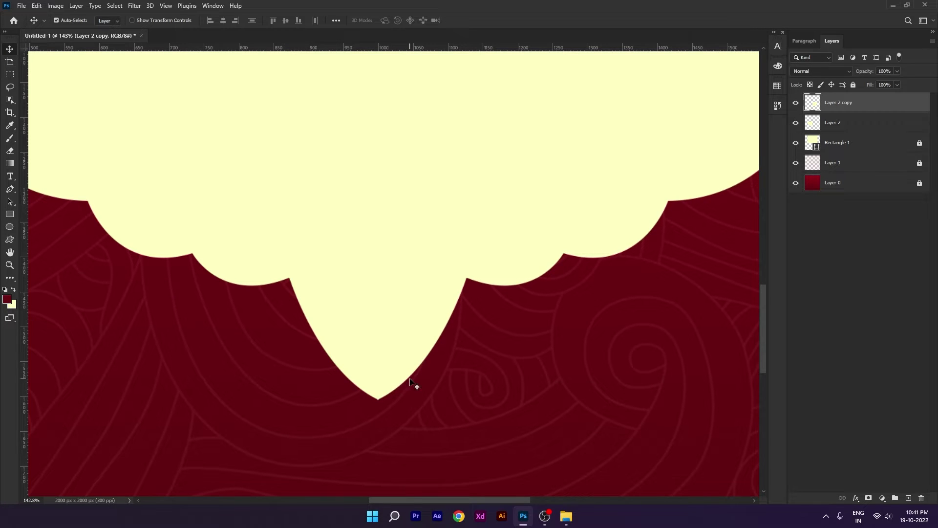
# Select both scalloped halves, stretch them horizontally until their right edge meets the square's right edge, and deselect.
pyautogui.scroll(-6, 409, 381)
pyautogui.click(340, 360)
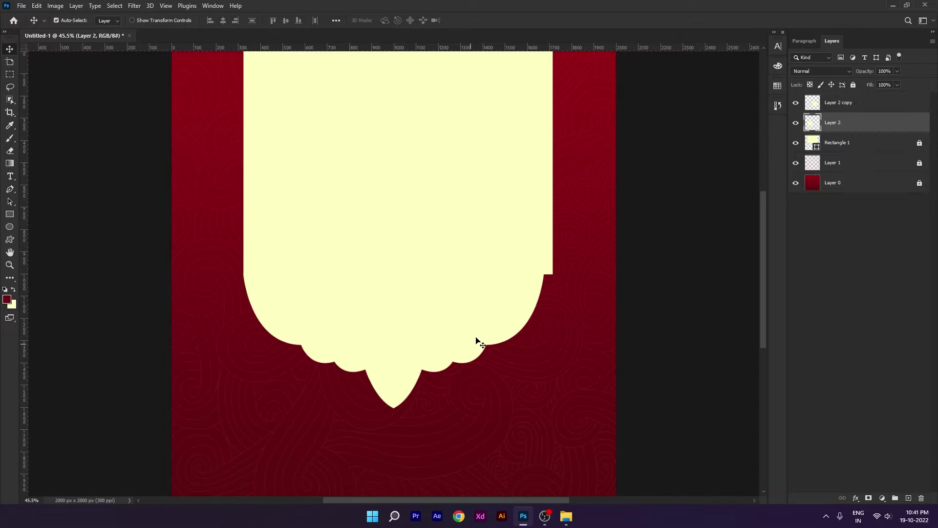
pyautogui.keyDown('shift'); pyautogui.click(477, 338); pyautogui.keyUp('shift')
pyautogui.scroll(7, 576, 300)
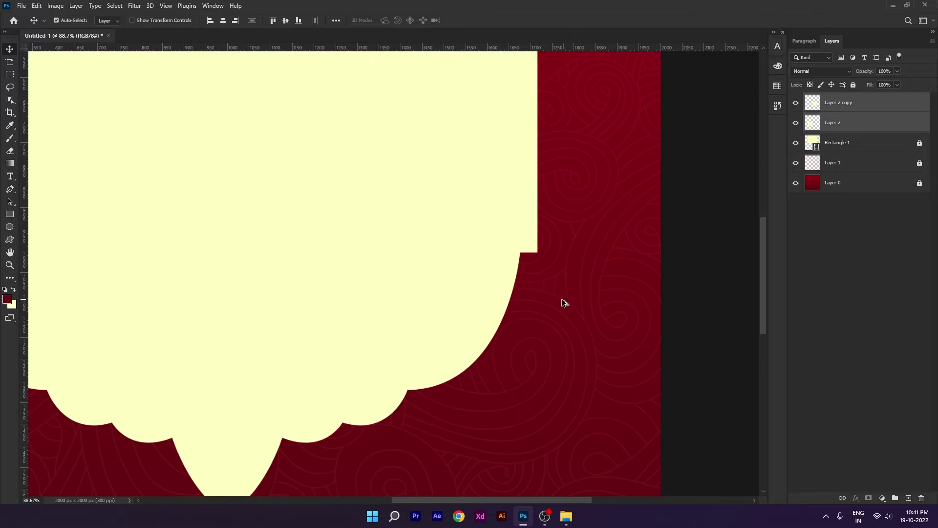
pyautogui.hotkey('ctrl', 't')
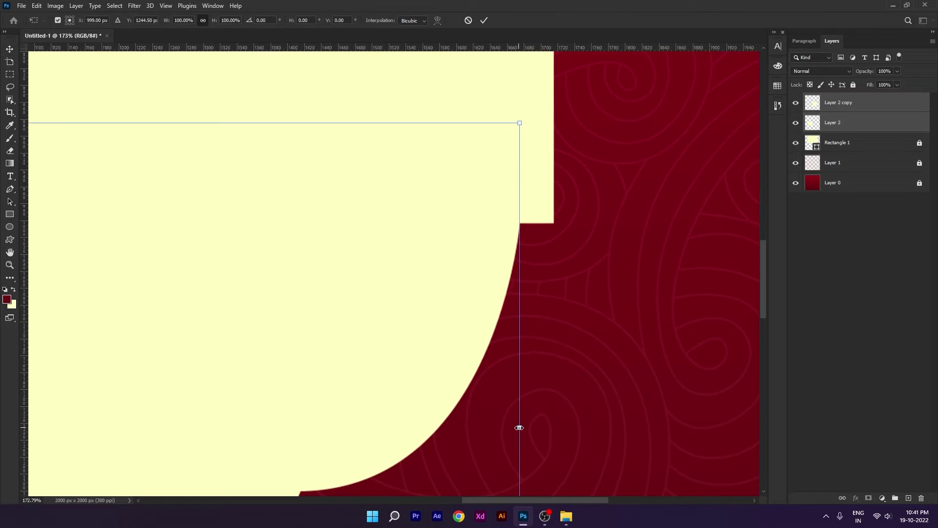
pyautogui.moveTo(519, 427); pyautogui.dragTo(555, 426)
pyautogui.press('Return')
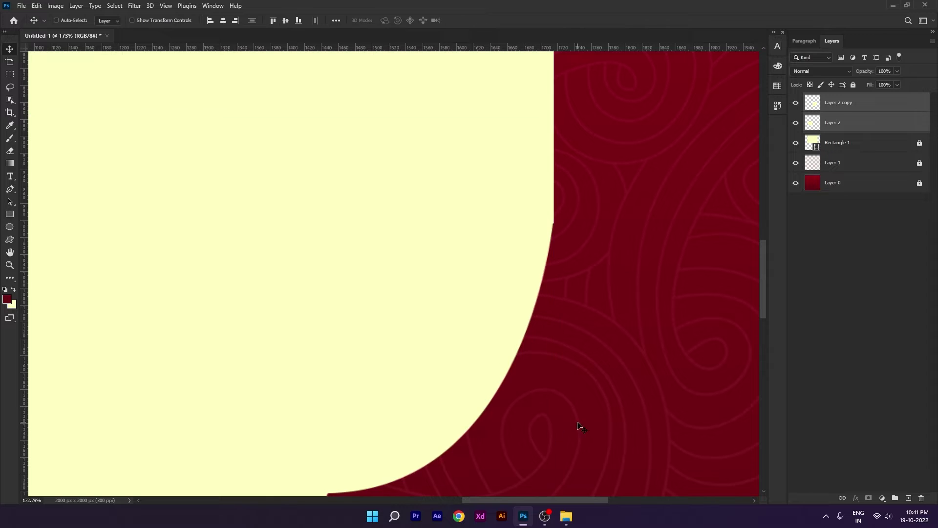
pyautogui.scroll(-7, 582, 428)
pyautogui.hotkey('ctrl', '0')
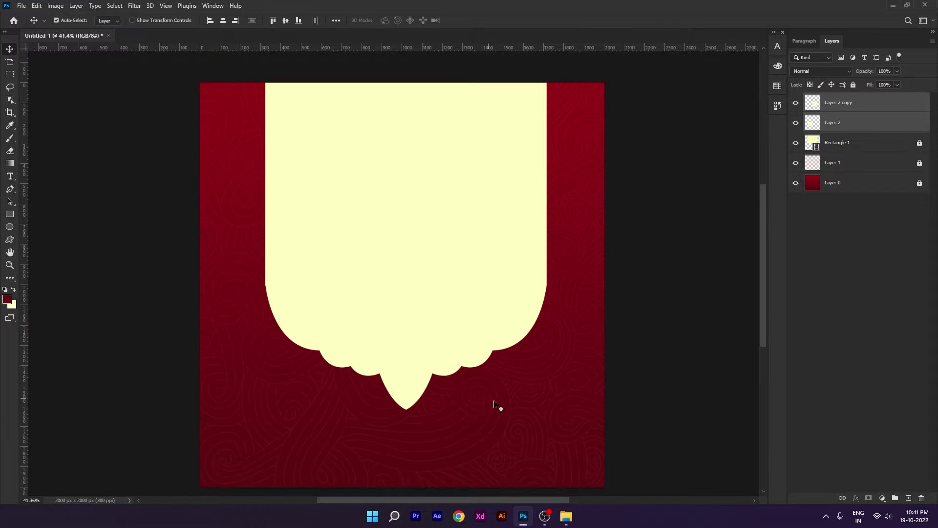
pyautogui.click(473, 409)
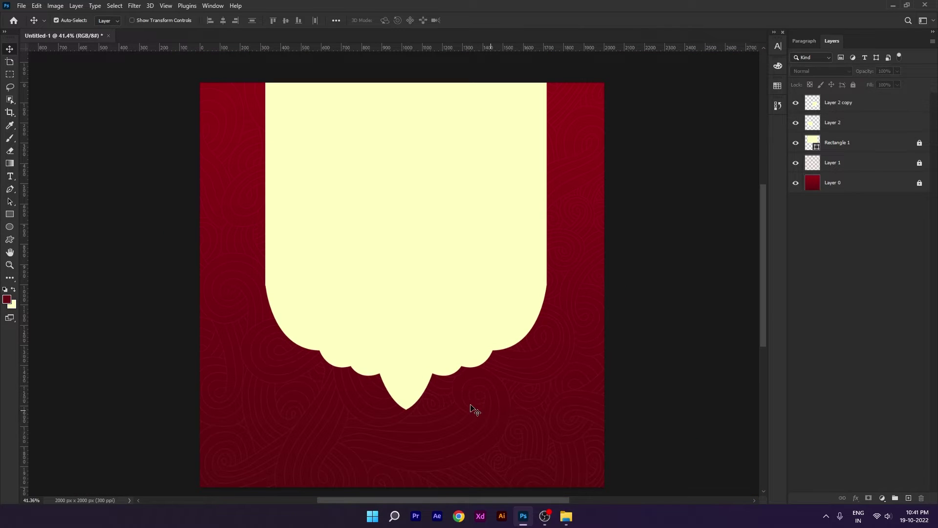
# Select both scalloped halves and merge them into a single layer.
pyautogui.click(416, 393)
pyautogui.click(452, 417)
pyautogui.click(360, 353)
pyautogui.keyDown('shift'); pyautogui.click(494, 348); pyautogui.keyUp('shift')
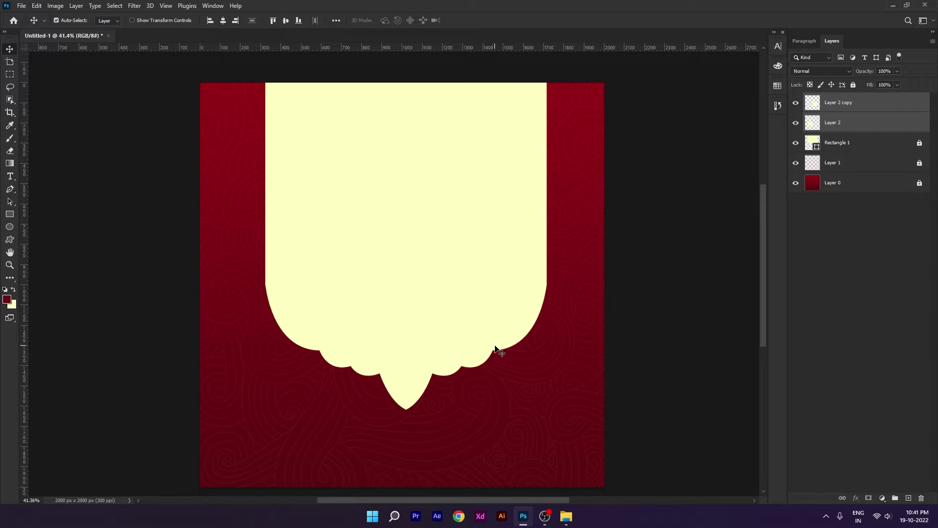
pyautogui.moveTo(478, 337); pyautogui.dragTo(478, 351)
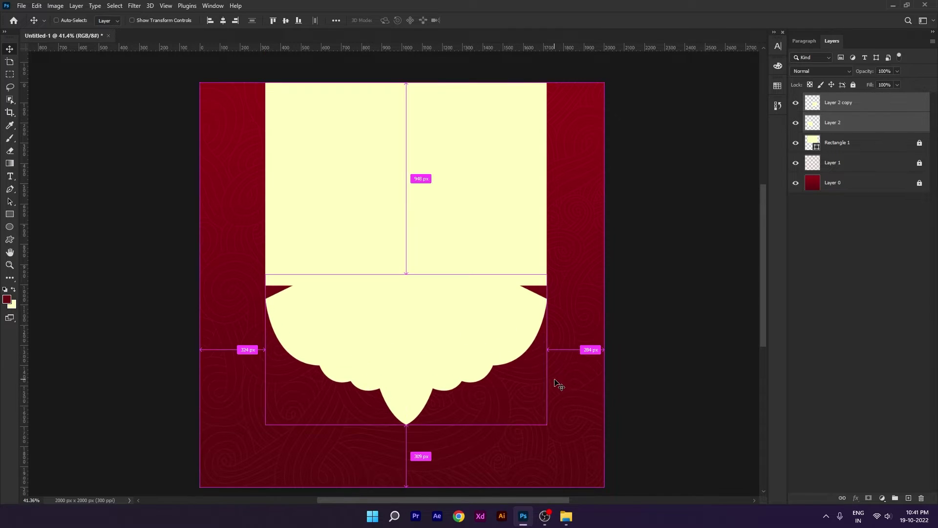
pyautogui.hotkey('ctrl', 'z')
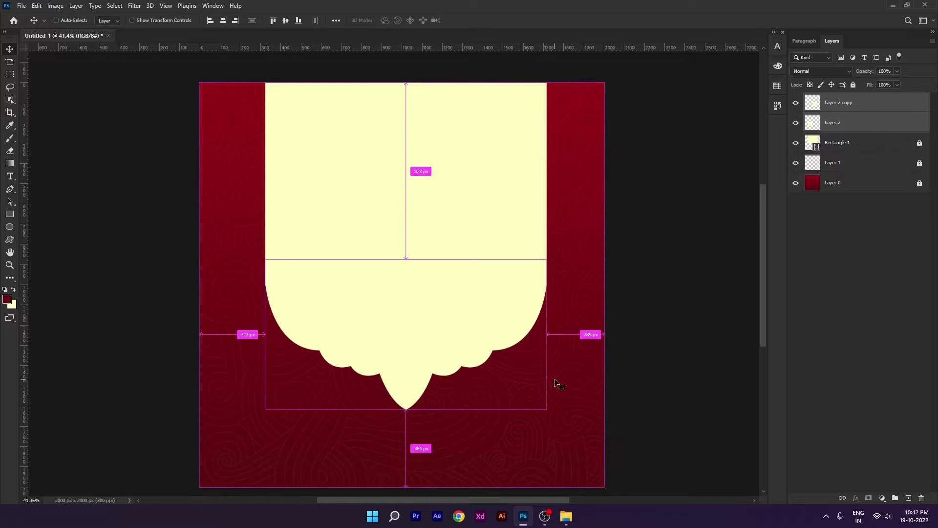
pyautogui.hotkey('ctrl', 'e')
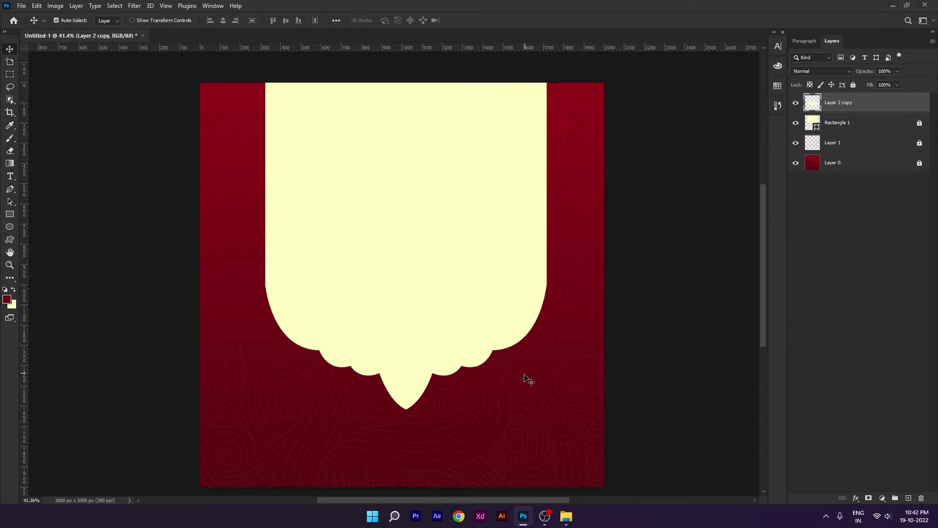
pyautogui.scroll(3, 264, 315)
pyautogui.scroll(8, 272, 302)
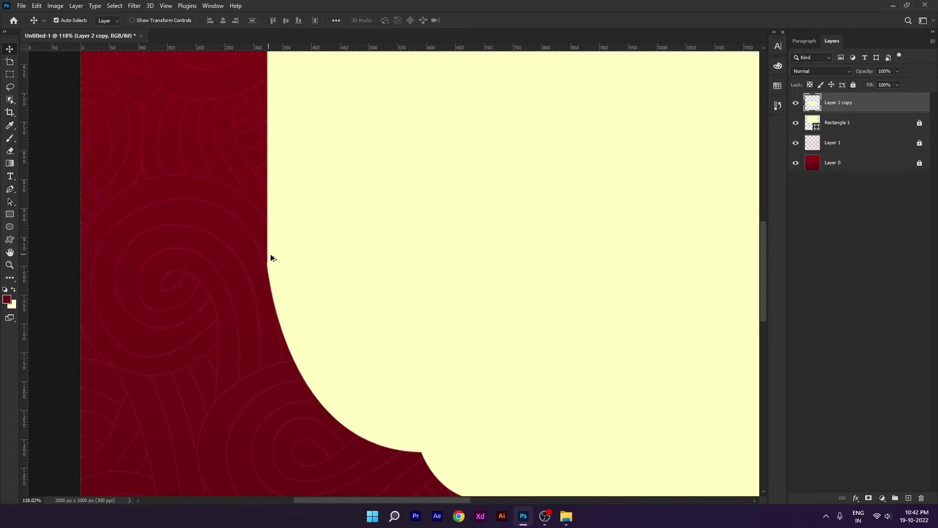
pyautogui.hotkey('ctrl', '0')
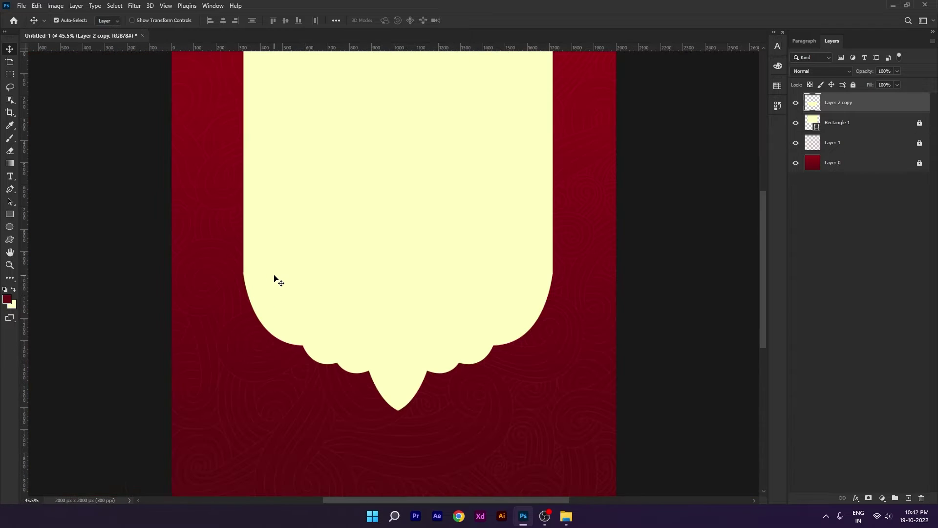
pyautogui.scroll(-1, 304, 313)
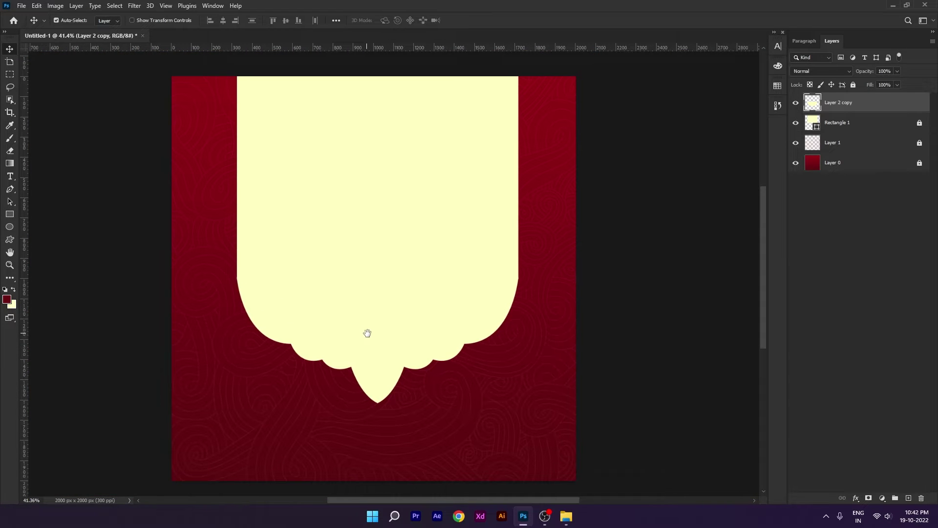
# Unlock the pale yellow rectangle layer and merge it with the scalloped layer into one panel.
pyautogui.click(850, 121)
pyautogui.click(854, 86)
pyautogui.moveTo(477, 151)
pyautogui.mouseDown()
pyautogui.moveTo(463, 149)
pyautogui.moveTo(477, 147)
pyautogui.mouseUp()
pyautogui.hotkey('ctrl', 'z')
pyautogui.keyDown('ctrl'); pyautogui.click(848, 108); pyautogui.keyUp('ctrl')
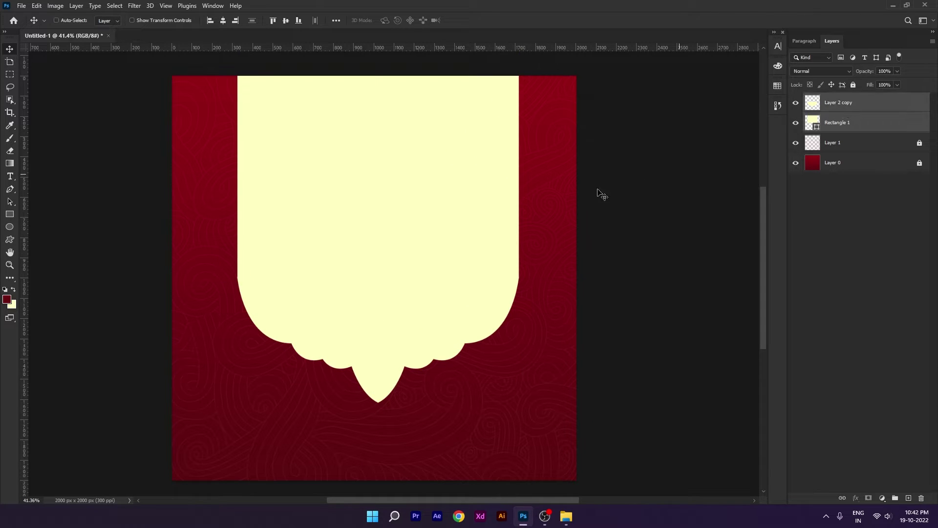
pyautogui.hotkey('ctrl', 'e')
pyautogui.keyDown('ctrl'); pyautogui.click(627, 263); pyautogui.keyUp('ctrl')
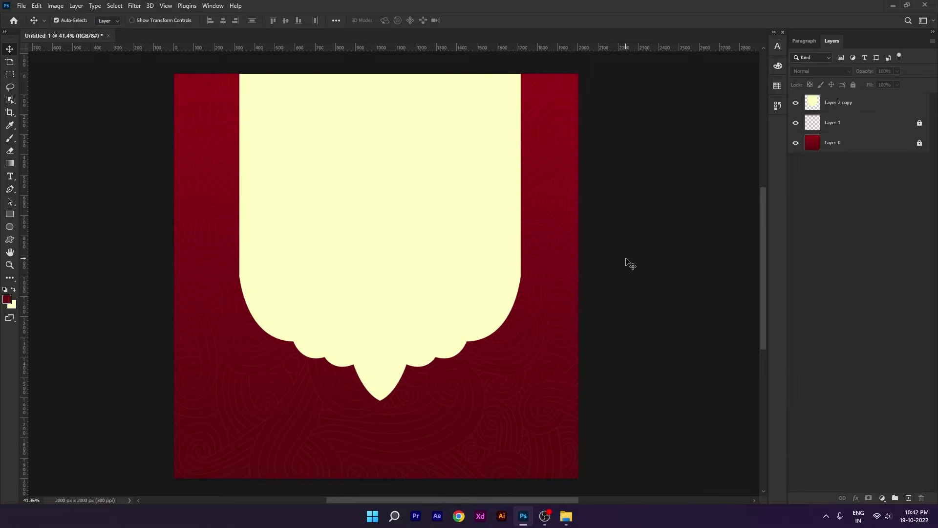
# Select the merged panel and nudge it upward in large increments.
pyautogui.hotkey('ctrl', '0')
pyautogui.scroll(-1, 369, 277)
pyautogui.click(421, 273)
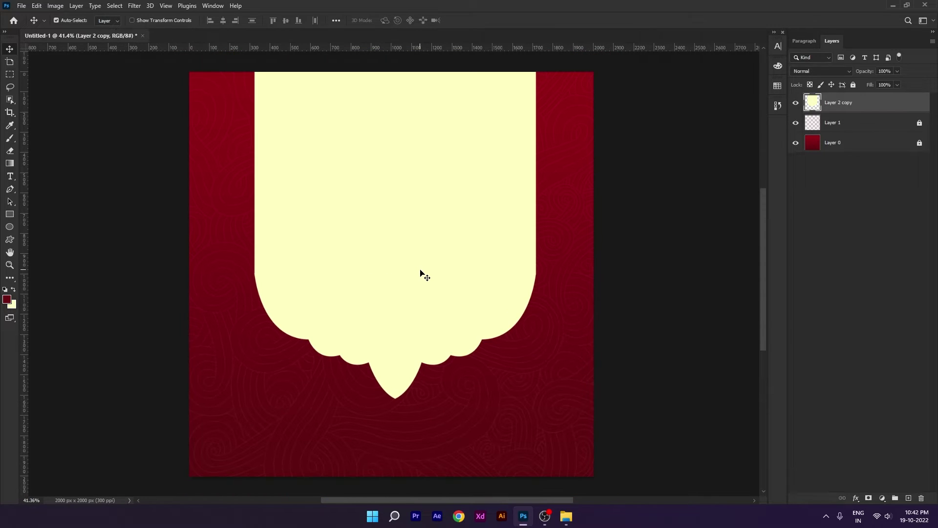
pyautogui.hotkey('shift', 'Up')
pyautogui.hotkey('shift', 'Up')
pyautogui.hotkey('shift', 'Up')
pyautogui.hotkey('shift', 'Up')
pyautogui.hotkey('shift', 'Up')
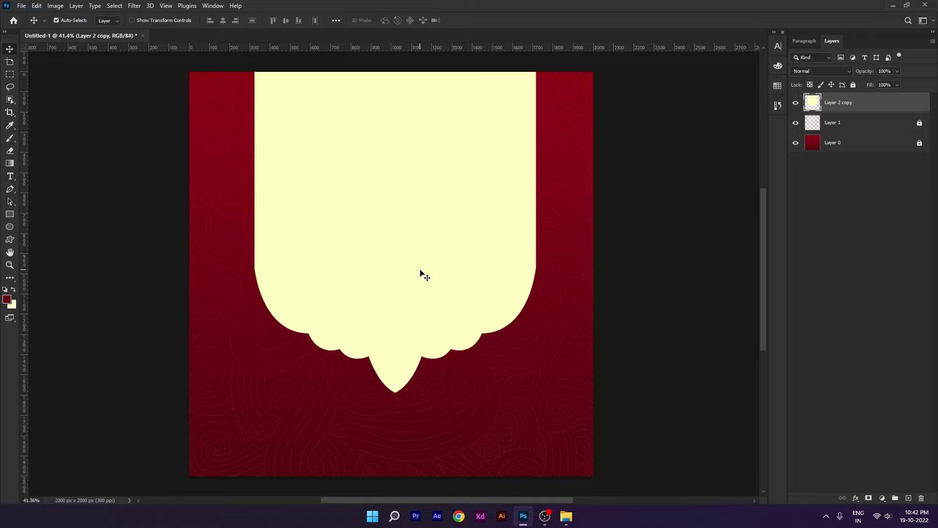
pyautogui.moveTo(586, 290); pyautogui.dragTo(582, 289)
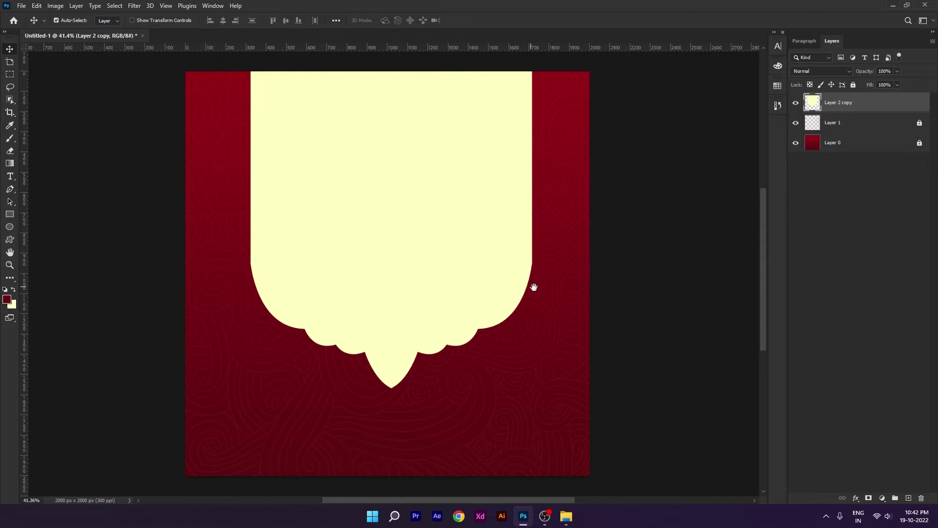
# Load the panel layer's pixels as a selection and add a new empty layer above it.
pyautogui.click(701, 273)
pyautogui.rightClick(815, 104)
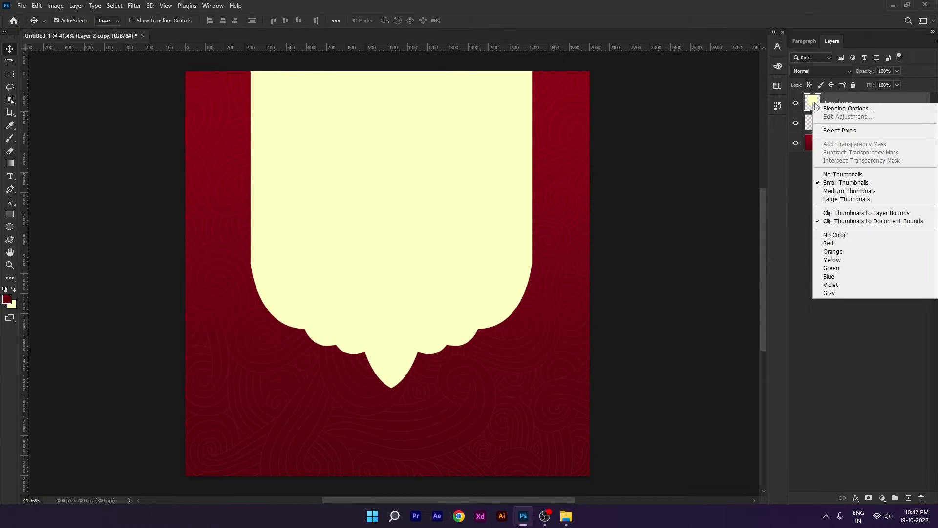
pyautogui.press('Escape')
pyautogui.rightClick(817, 106)
pyautogui.click(833, 133)
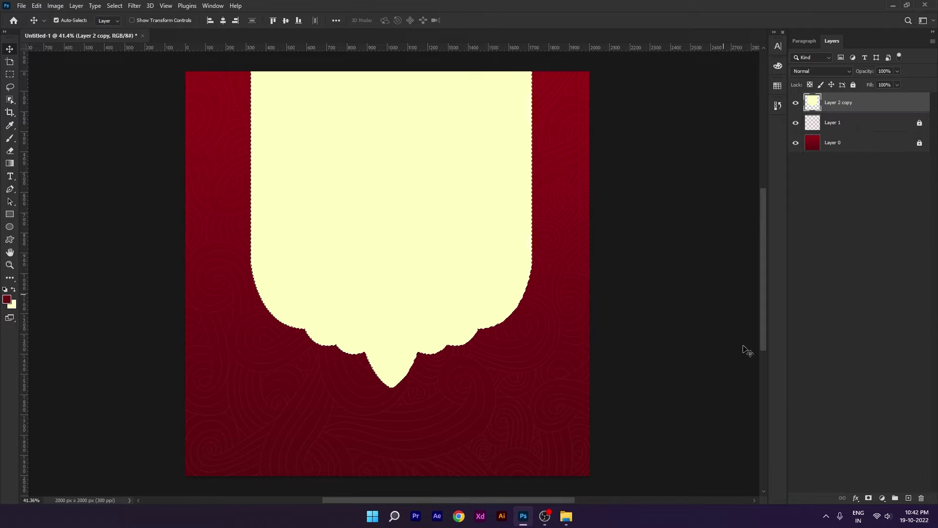
pyautogui.click(908, 498)
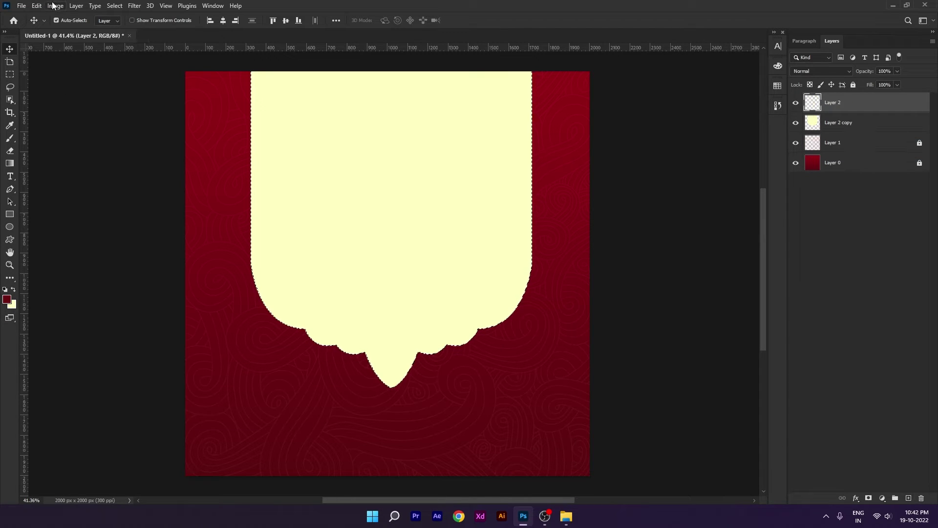
# Stroke the selection on the new layer with yellow #ffd42a, centred on the edge, and deselect.
pyautogui.click(36, 5)
pyautogui.click(68, 167)
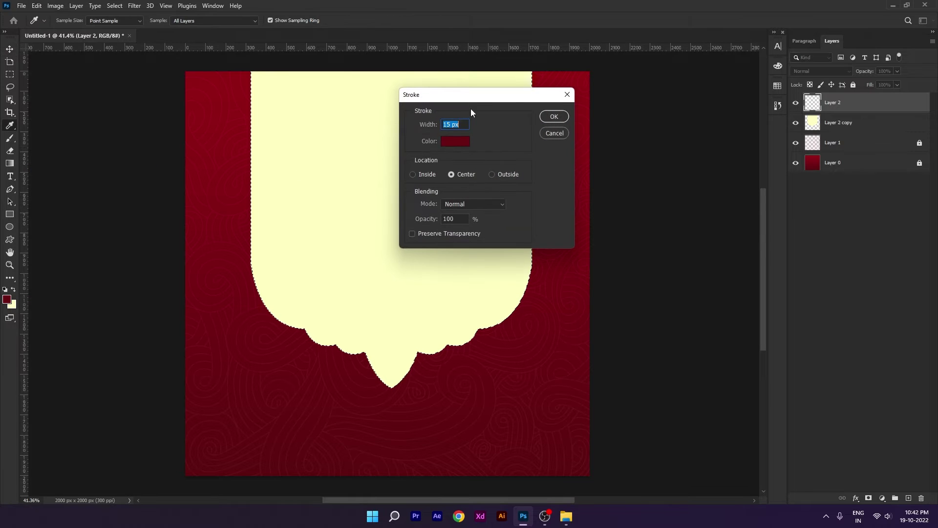
pyautogui.moveTo(471, 97); pyautogui.dragTo(480, 98)
pyautogui.click(464, 143)
pyautogui.moveTo(288, 156); pyautogui.dragTo(302, 160)
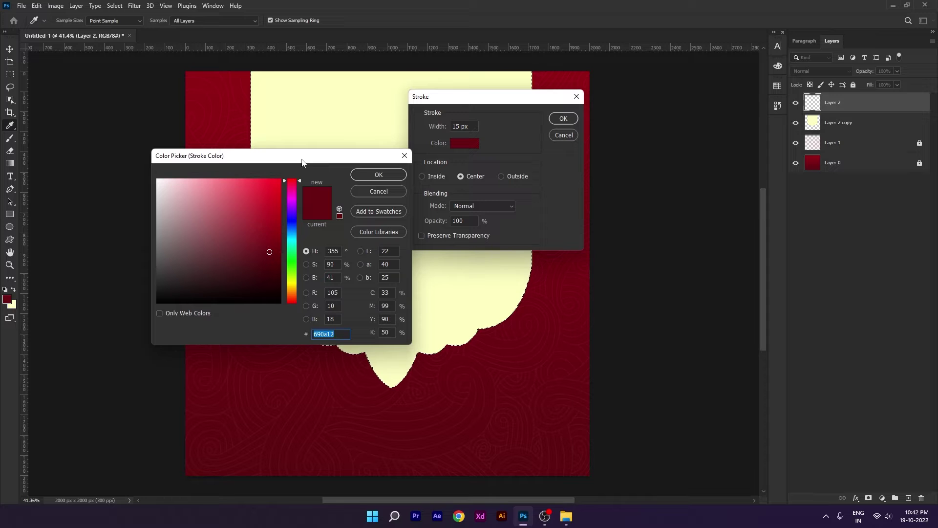
pyautogui.write('ffd')
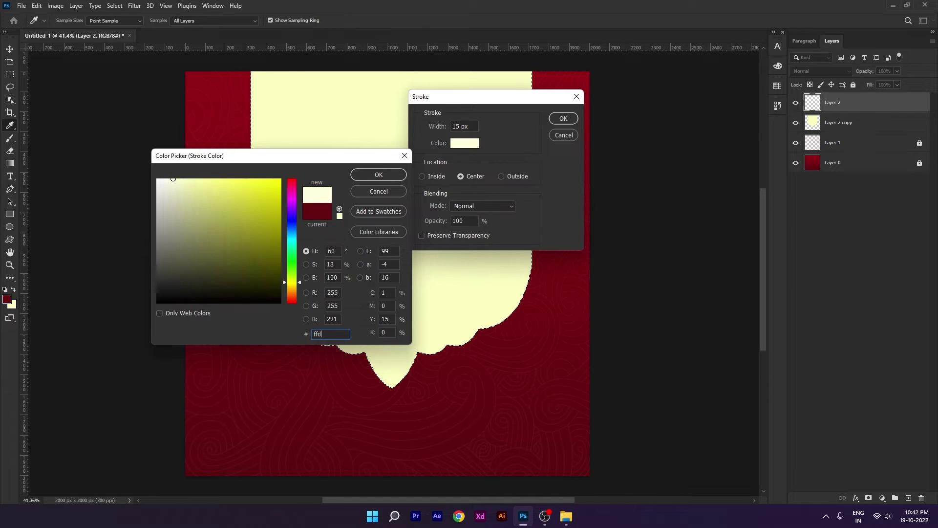
pyautogui.write('42a')
pyautogui.click(378, 174)
pyautogui.moveTo(472, 125); pyautogui.dragTo(449, 127)
pyautogui.click(563, 118)
pyautogui.press('v')
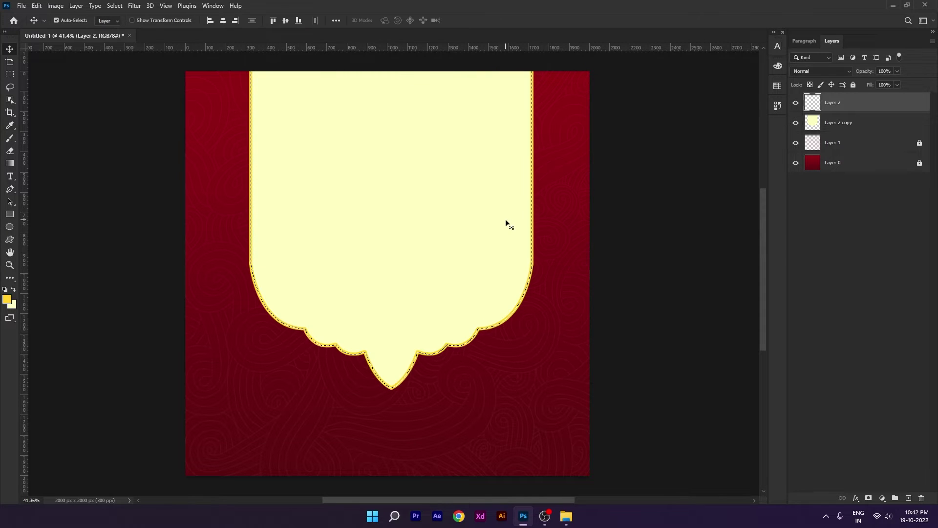
pyautogui.hotkey('ctrl', 'd')
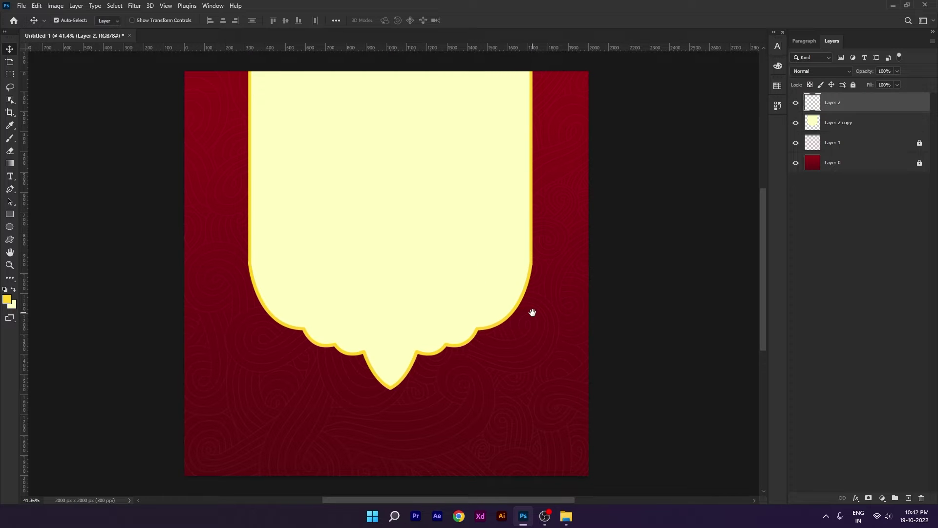
# Give the panel layer a Multiply drop shadow with 30% opacity, 90° angle, 14 px distance, 6% spread and about 43 px size.
pyautogui.click(608, 310)
pyautogui.scroll(1, 318, 279)
pyautogui.scroll(-1, 374, 288)
pyautogui.click(421, 243)
pyautogui.doubleClick(923, 128)
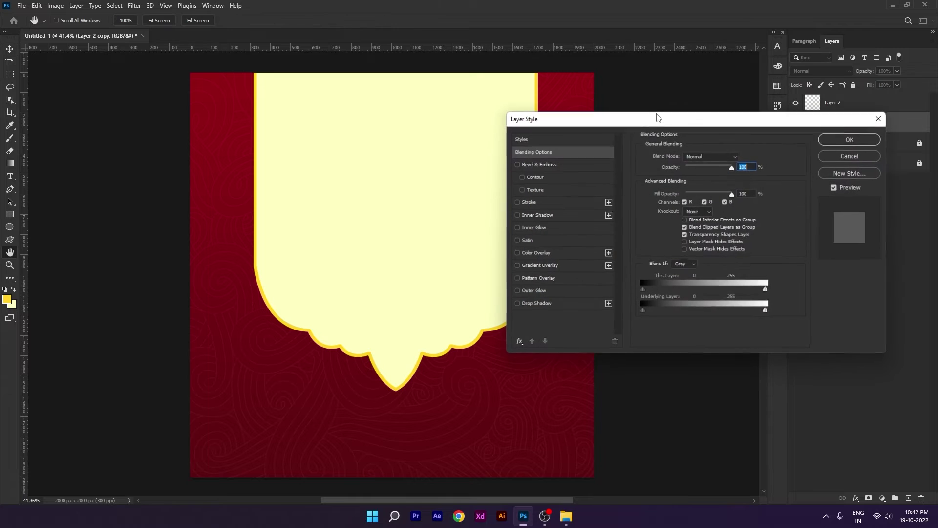
pyautogui.moveTo(658, 117); pyautogui.dragTo(625, 104)
pyautogui.click(504, 290)
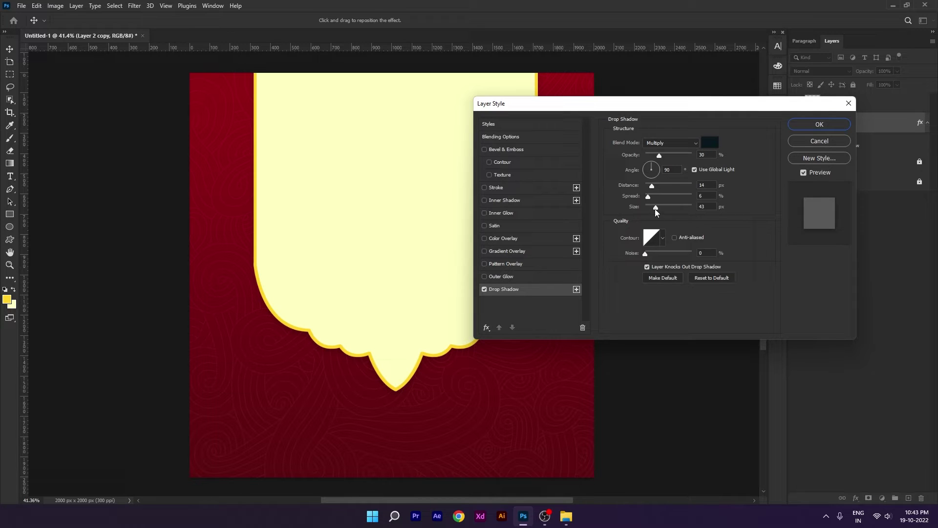
pyautogui.moveTo(659, 208); pyautogui.dragTo(657, 208)
pyautogui.click(820, 124)
pyautogui.moveTo(656, 251); pyautogui.dragTo(650, 238)
pyautogui.hotkey('ctrl', '0')
pyautogui.scroll(-1, 484, 286)
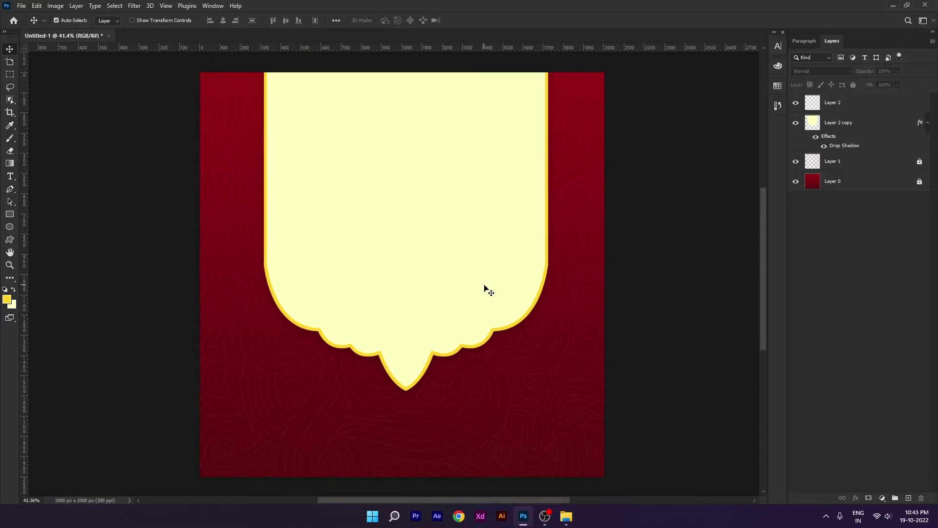
# Show the guides and open the Light, Pooja Thali and Tika images from the Bhai Dooj folder.
pyautogui.moveTo(602, 301); pyautogui.dragTo(585, 293)
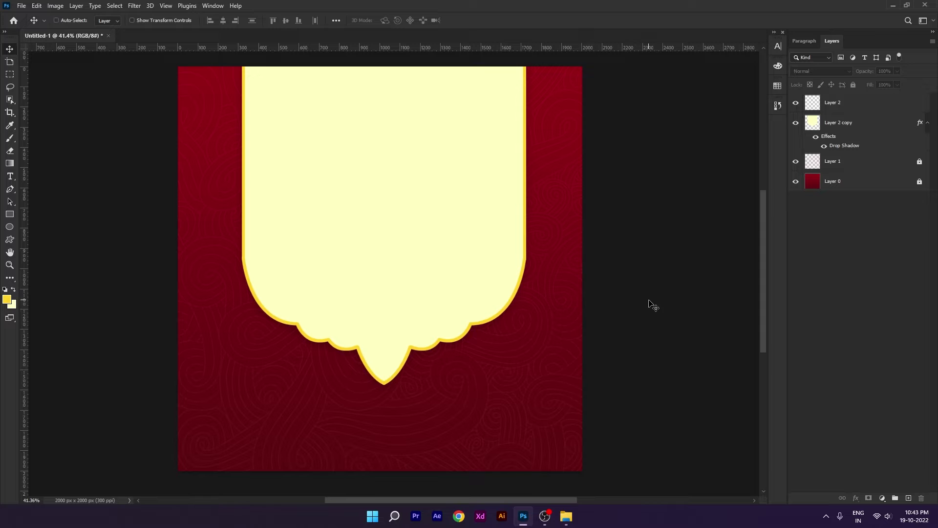
pyautogui.hotkey('ctrl', ';')
pyautogui.moveTo(643, 314); pyautogui.dragTo(646, 316)
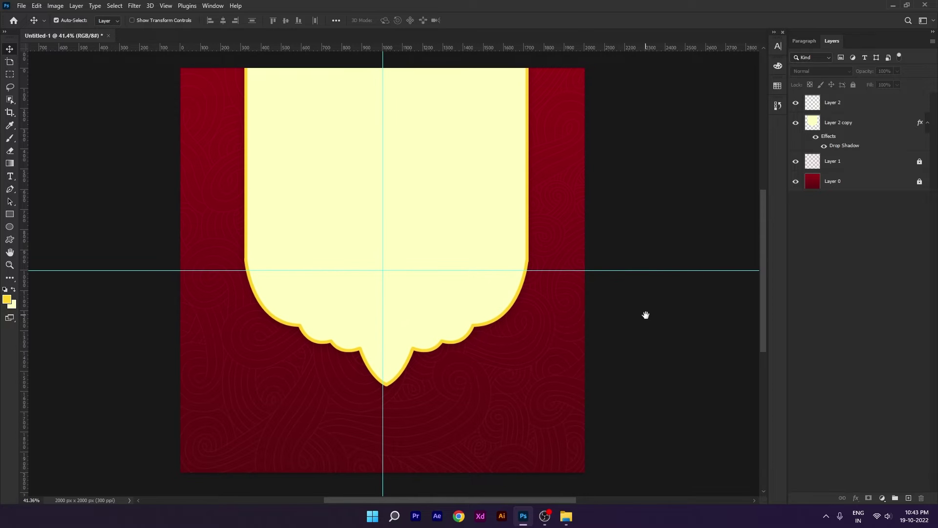
pyautogui.hotkey('ctrl', 'o')
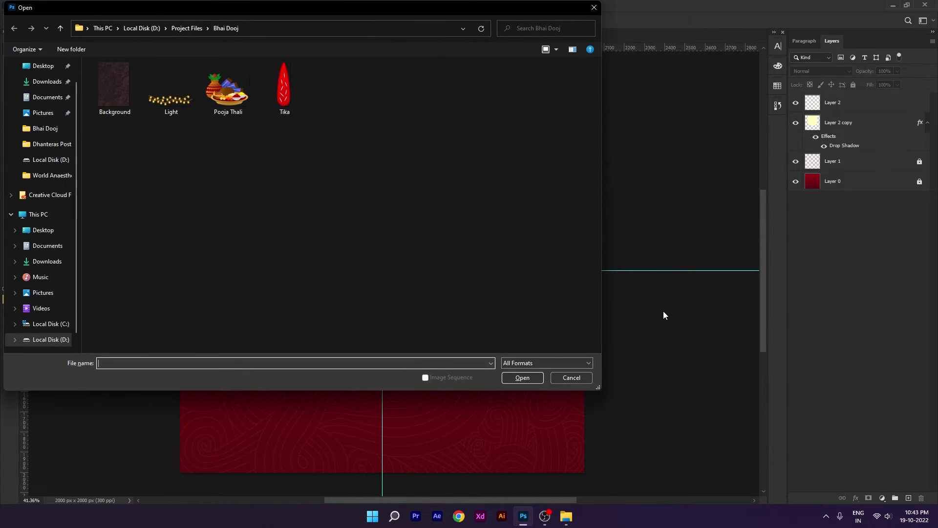
pyautogui.moveTo(172, 139); pyautogui.dragTo(357, 64)
pyautogui.press('Return')
# Copy the Pooja Thali artwork into the post document and place it over the panel's scalloped bottom.
pyautogui.click(293, 36)
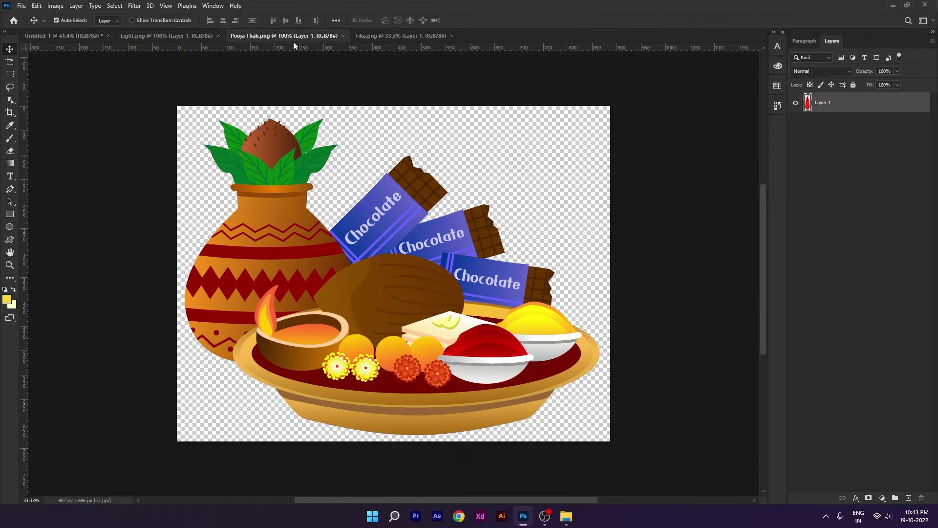
pyautogui.moveTo(344, 230); pyautogui.dragTo(345, 272)
pyautogui.moveTo(382, 297); pyautogui.dragTo(413, 270)
pyautogui.moveTo(295, 306); pyautogui.dragTo(364, 391)
# Enlarge the Pooja Thali artwork and centre it on the vertical guide across the panel's lower edge.
pyautogui.hotkey('ctrl', 't')
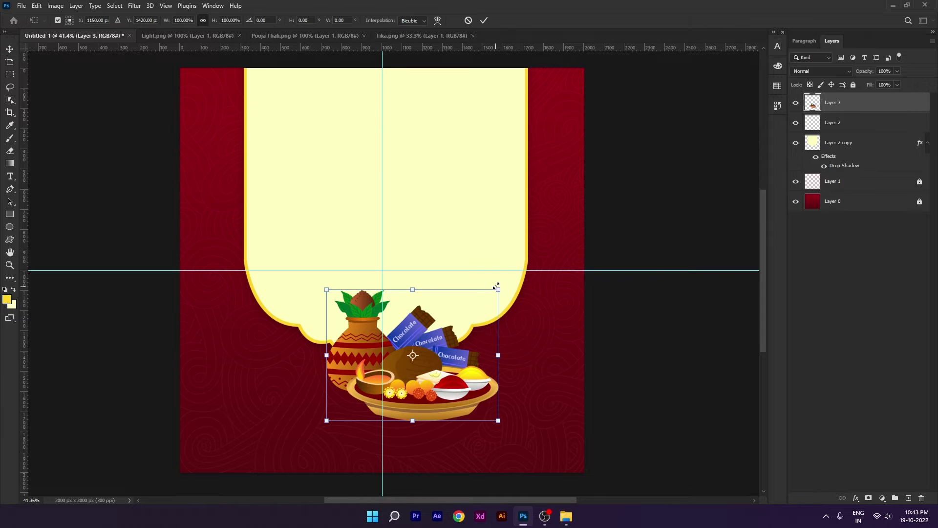
pyautogui.moveTo(498, 289); pyautogui.dragTo(528, 266)
pyautogui.moveTo(472, 377); pyautogui.dragTo(442, 360)
pyautogui.moveTo(498, 247); pyautogui.dragTo(502, 248)
pyautogui.press('Return')
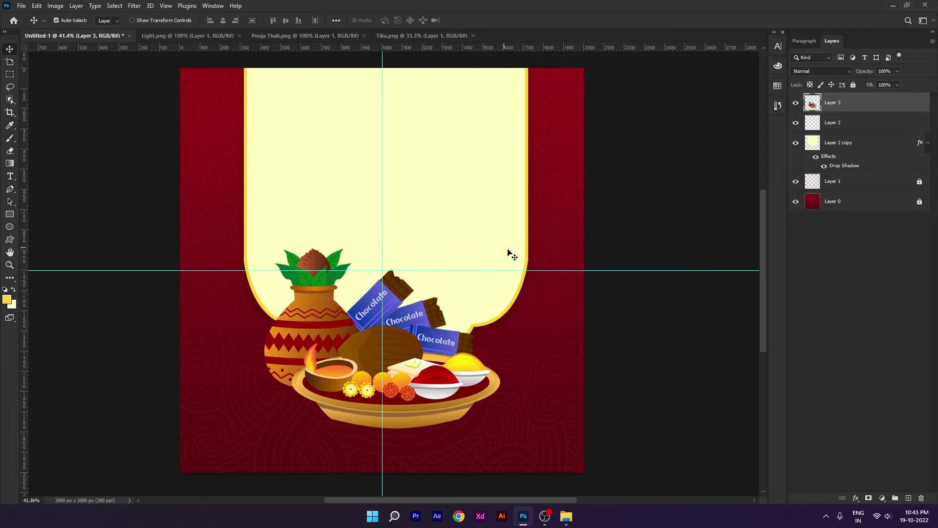
# Hide the guides and nudge the Pooja Thali artwork down in large increments to reveal more of the panel.
pyautogui.hotkey('ctrl', ';')
pyautogui.hotkey('shift', 'Down')
pyautogui.hotkey('shift', 'Down')
pyautogui.hotkey('shift', 'Down')
pyautogui.hotkey('shift', 'Down')
pyautogui.hotkey('shift', 'Down')
pyautogui.hotkey('shift', 'Down')
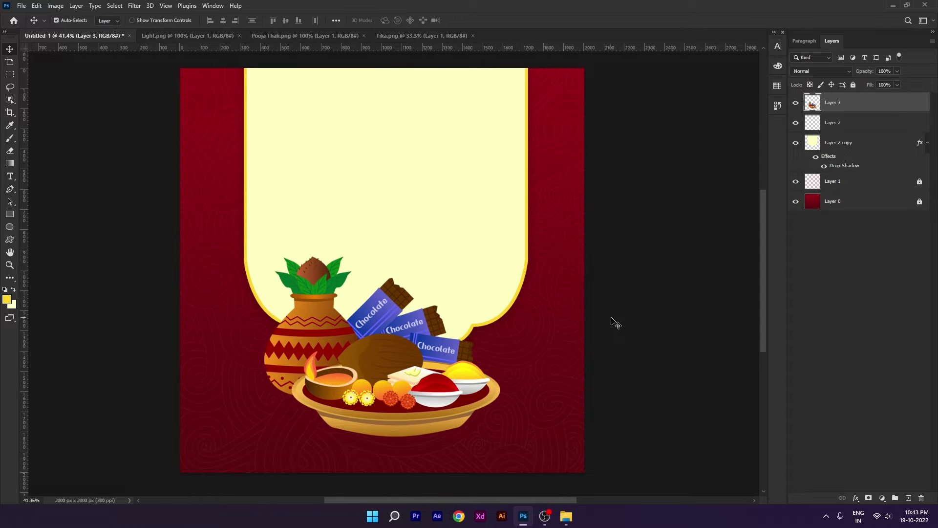
pyautogui.hotkey('shift', 'Down')
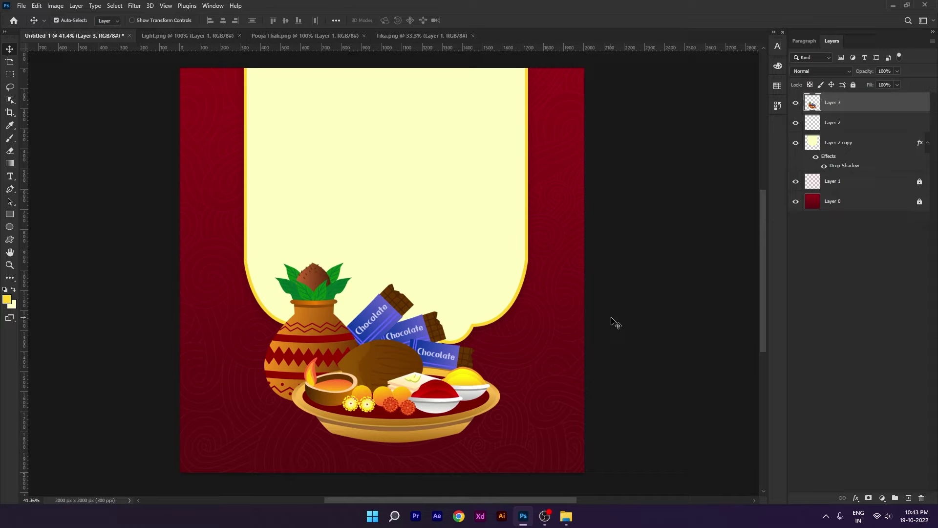
pyautogui.hotkey('shift', 'Down')
# Scale the Pooja Thali artwork up to about 107% around its centre and nudge it slightly upward.
pyautogui.hotkey('ctrl', 't')
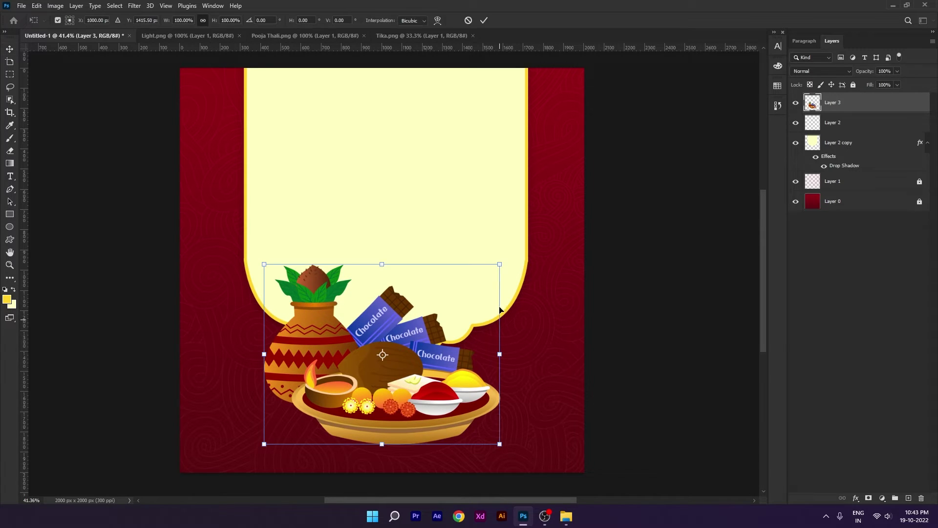
pyautogui.moveTo(499, 264); pyautogui.dragTo(512, 259)
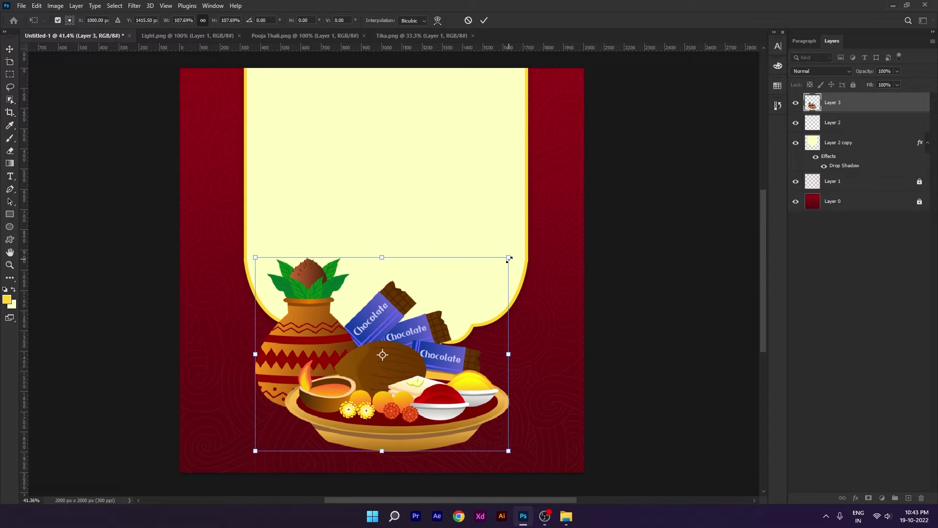
pyautogui.press('Return')
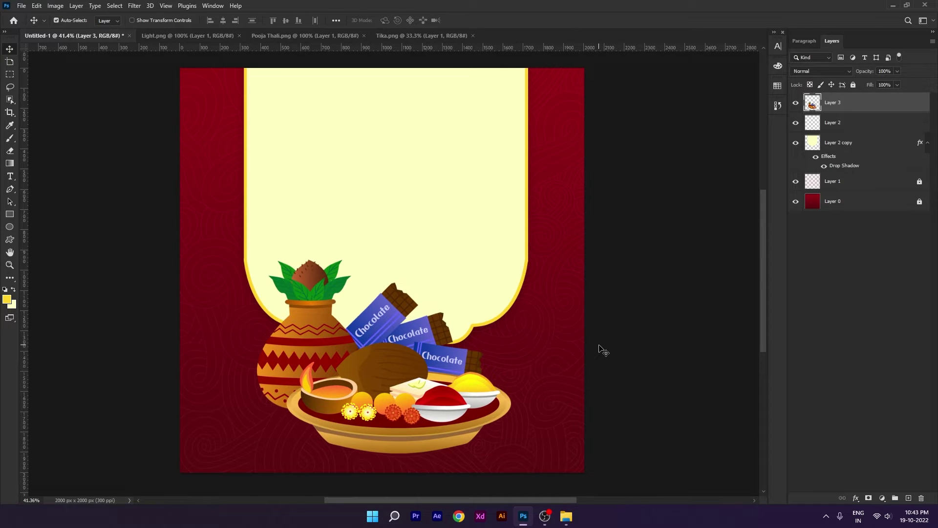
pyautogui.hotkey('shift', 'Down')
pyautogui.hotkey('shift', 'Up')
pyautogui.hotkey('shift', 'Up')
pyautogui.hotkey('shift', 'Up')
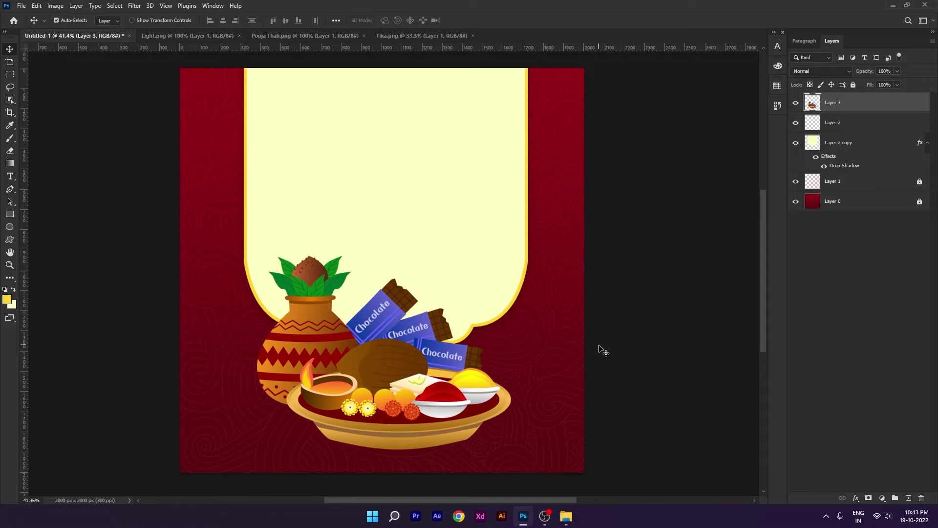
# Nudge the Pooja Thali artwork slightly further down in two large increments and deselect it.
pyautogui.hotkey('shift', 'Down')
pyautogui.hotkey('shift', 'Down')
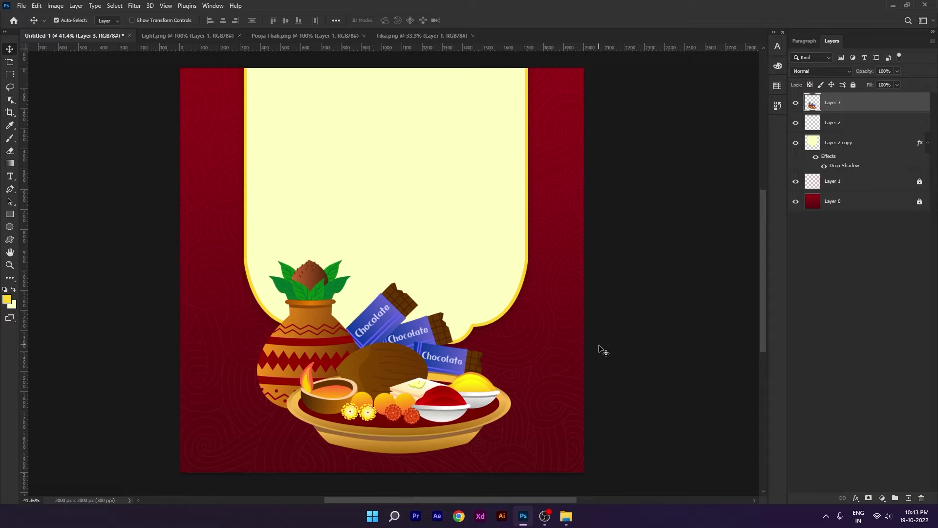
pyautogui.click(599, 350)
pyautogui.moveTo(622, 373); pyautogui.dragTo(557, 377)
# Add a new layer above the Pooja Thali artwork and draw a wide, flat elliptical selection across the base of the plate.
pyautogui.click(323, 393)
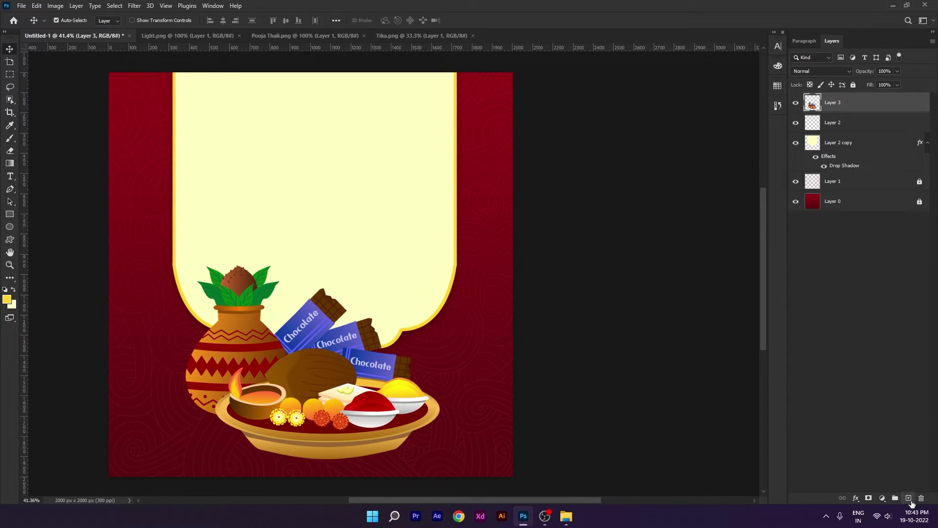
pyautogui.click(910, 498)
pyautogui.scroll(-1, 509, 356)
pyautogui.scroll(3, 333, 446)
pyautogui.moveTo(304, 379); pyautogui.dragTo(309, 377)
pyautogui.click(7, 233)
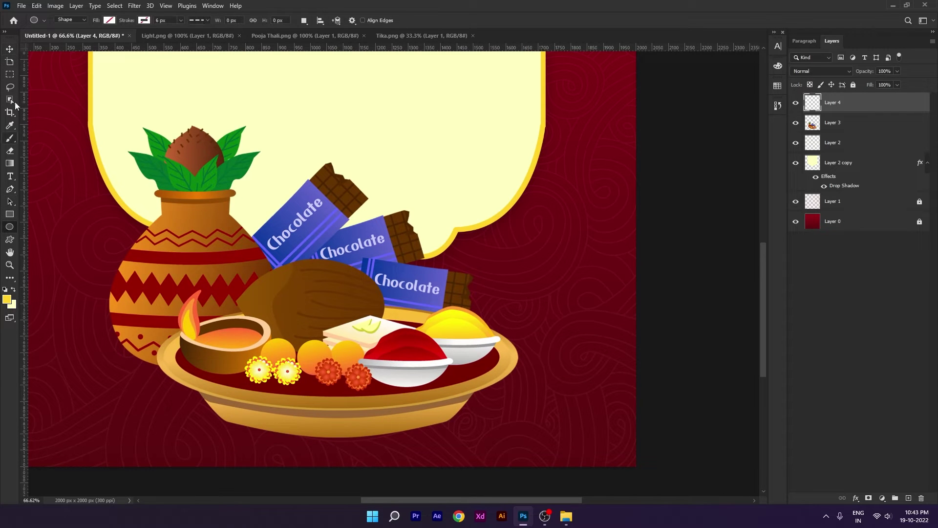
pyautogui.click(12, 78)
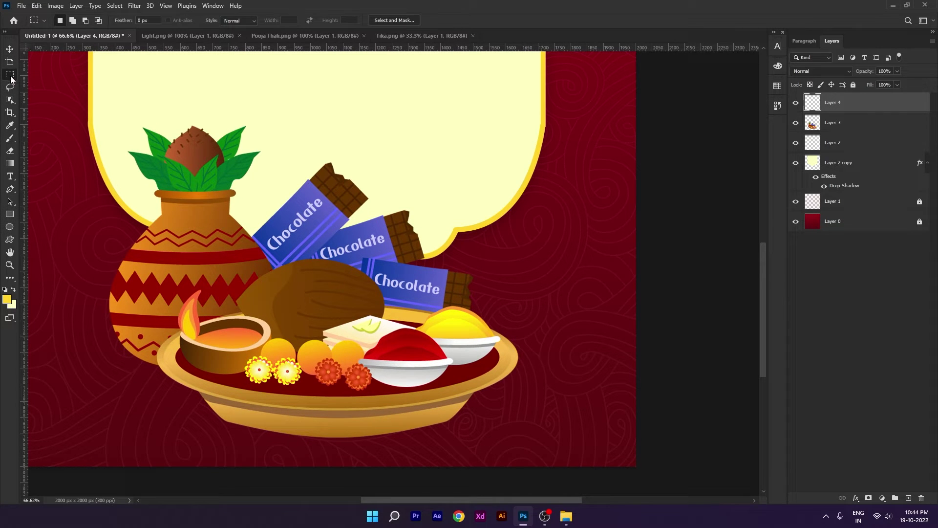
pyautogui.hotkey('shift', 'm')
pyautogui.click(11, 278)
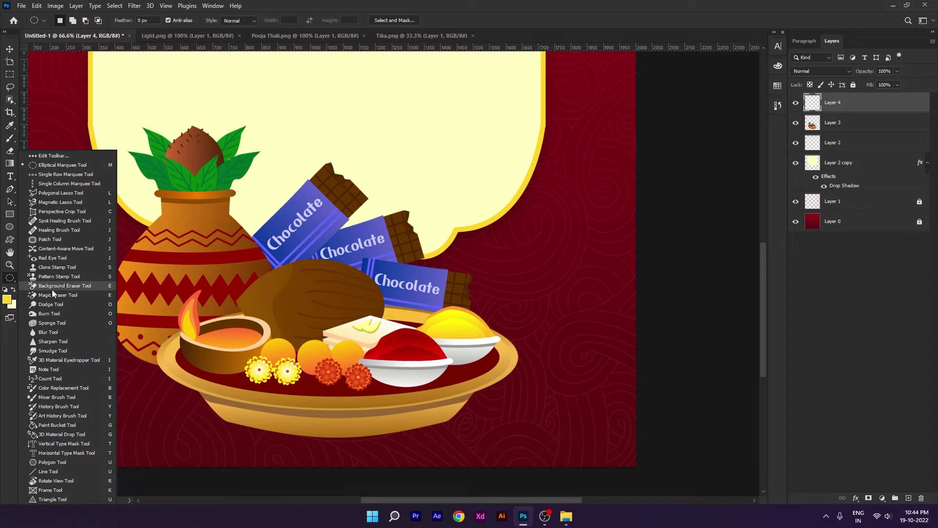
pyautogui.moveTo(169, 415); pyautogui.dragTo(484, 446)
# Fill the elliptical selection with black, deselect it, and place its layer below the Pooja Thali layer.
pyautogui.click(13, 305)
pyautogui.moveTo(157, 293); pyautogui.dragTo(144, 310)
pyautogui.press('Return')
pyautogui.hotkey('ctrl', 'BackSpace')
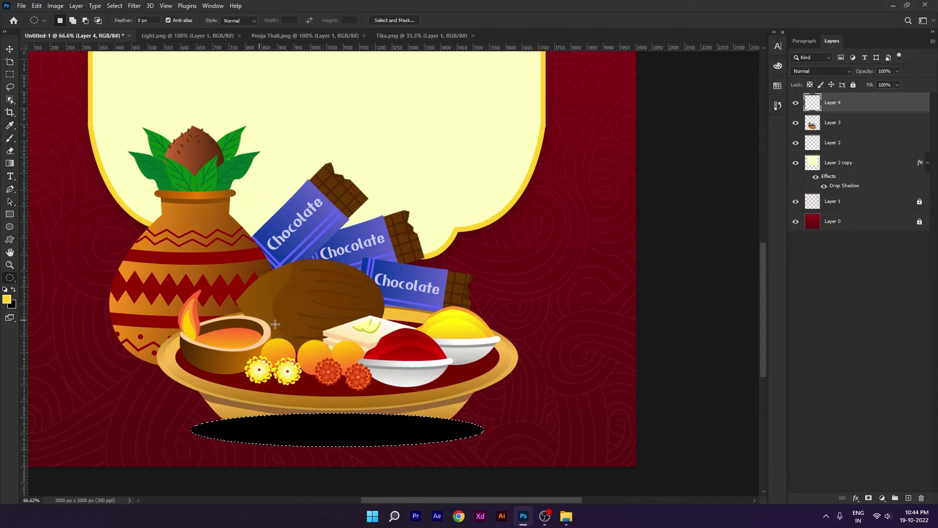
pyautogui.hotkey('ctrl', 'd')
pyautogui.press('v')
pyautogui.moveTo(840, 107); pyautogui.dragTo(839, 133)
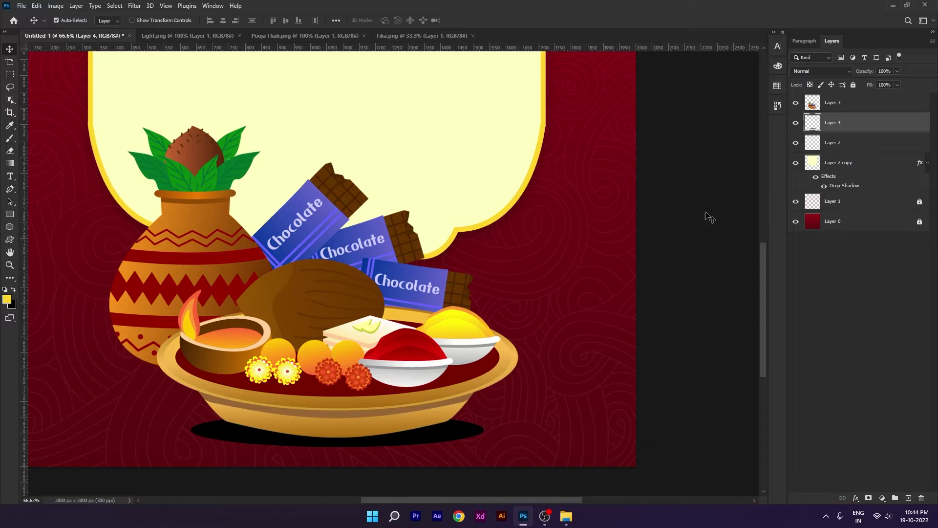
# Apply a horizontal Motion Blur at a 0° angle to the black ellipse and lower its layer opacity to 48%.
pyautogui.scroll(-1, 524, 351)
pyautogui.scroll(-2, 363, 393)
pyautogui.moveTo(437, 384); pyautogui.dragTo(442, 390)
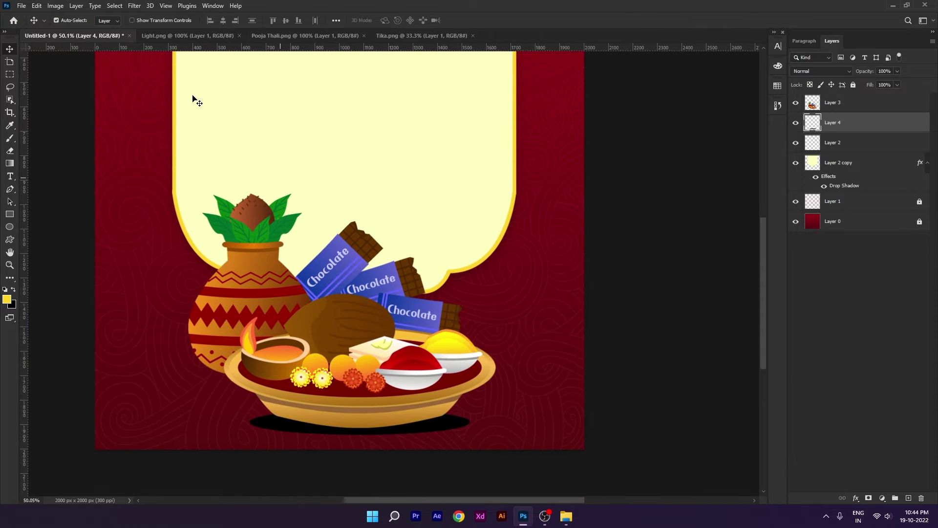
pyautogui.click(134, 5)
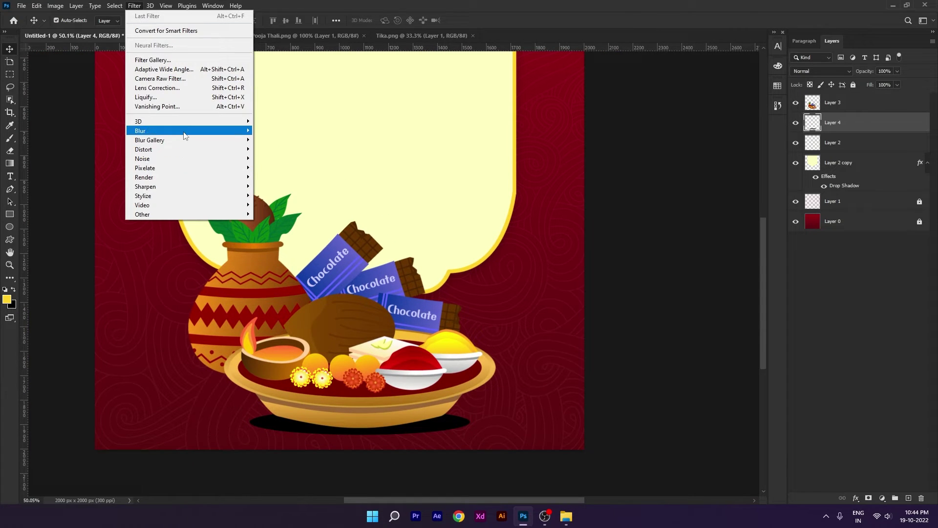
pyautogui.moveTo(189, 136)
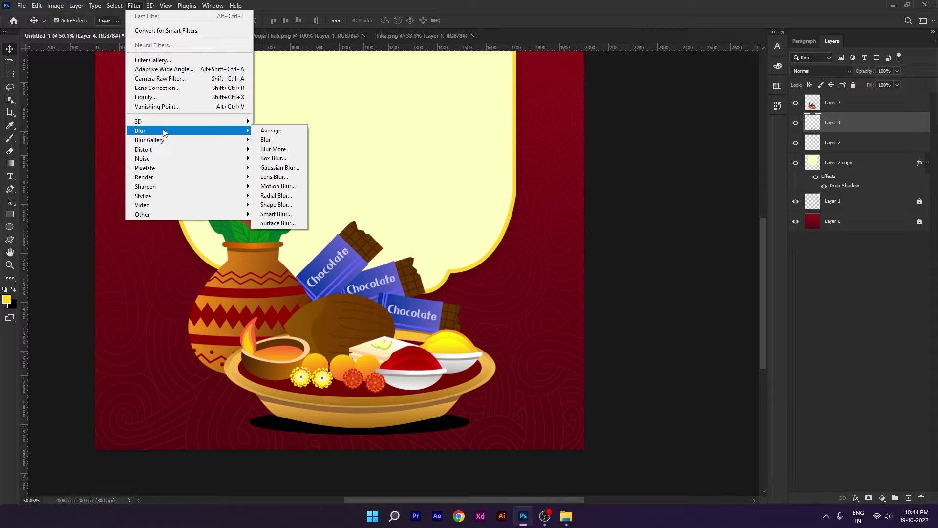
pyautogui.click(278, 186)
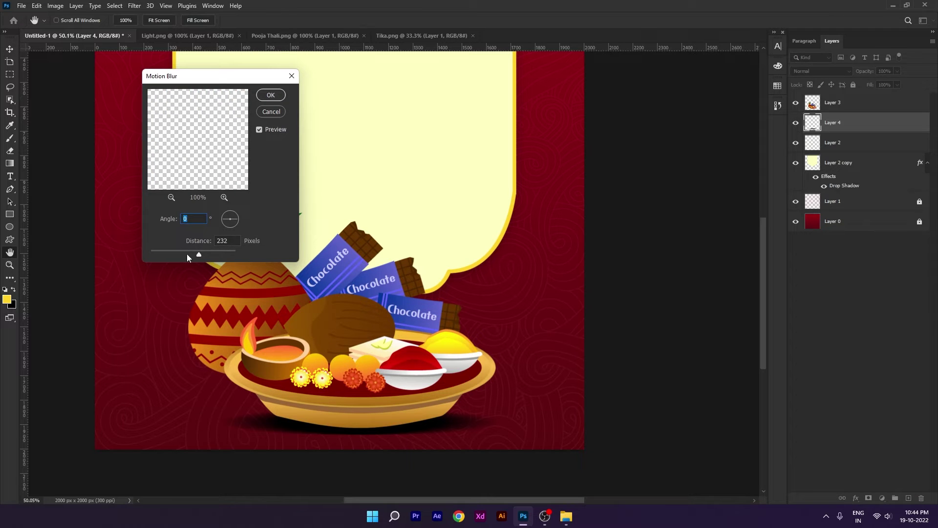
pyautogui.press('Tab')
pyautogui.click(271, 95)
pyautogui.moveTo(870, 74); pyautogui.dragTo(837, 75)
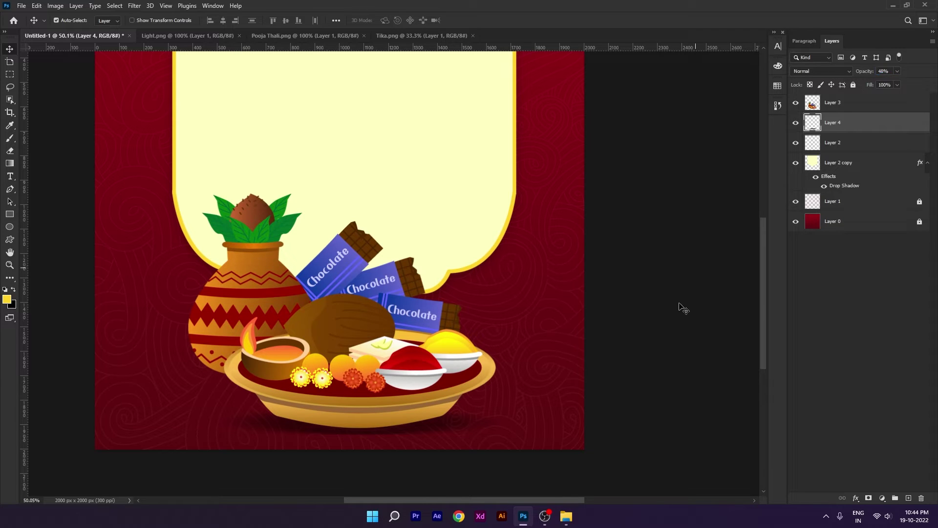
# Reduce the height of the blurred shadow slightly so it sits flatter beneath the plate.
pyautogui.hotkey('ctrl', 't')
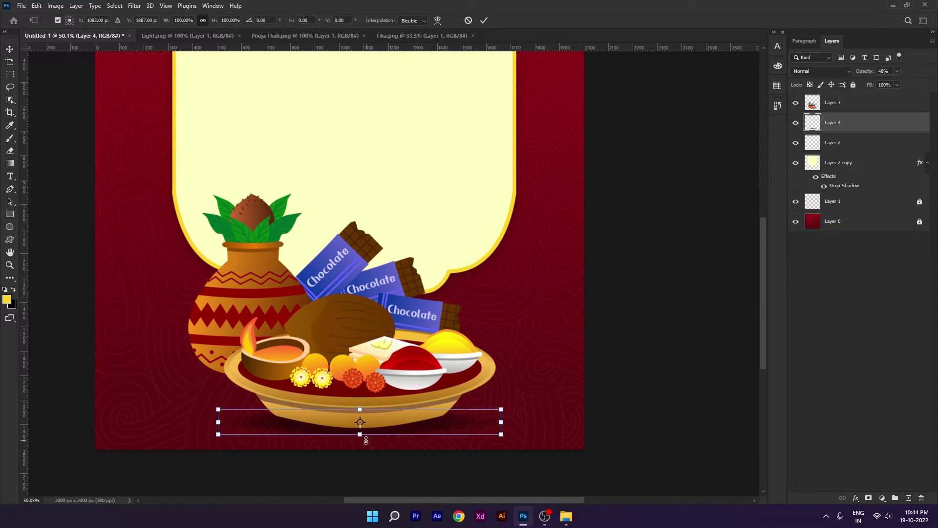
pyautogui.moveTo(366, 438); pyautogui.dragTo(364, 434)
pyautogui.press('Return')
pyautogui.scroll(-1, 363, 434)
pyautogui.scroll(-3, 367, 465)
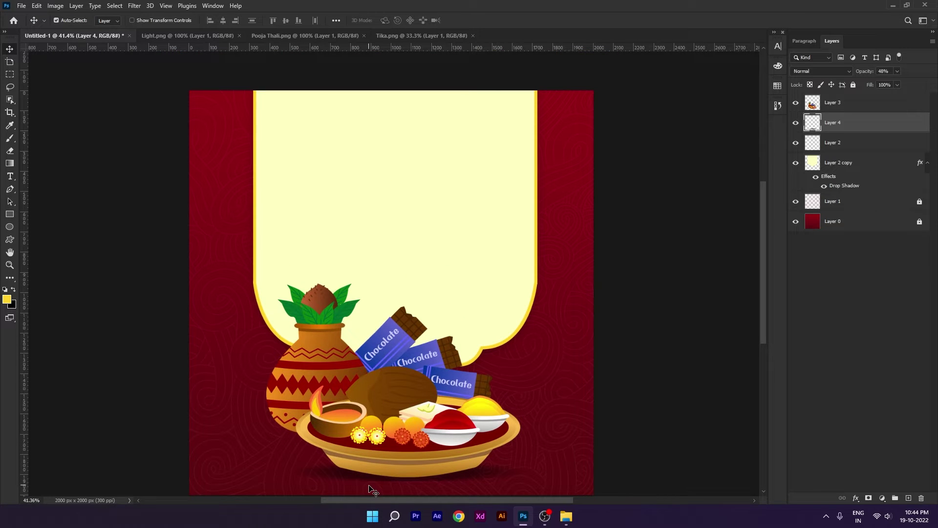
# Scale the plate's shadow down slightly to fit closer under the thali, and deselect it.
pyautogui.hotkey('ctrl', 't')
pyautogui.moveTo(523, 482); pyautogui.dragTo(513, 477)
pyautogui.press('Return')
pyautogui.scroll(1, 543, 488)
pyautogui.scroll(-1, 434, 462)
pyautogui.moveTo(487, 465); pyautogui.dragTo(482, 464)
pyautogui.click(627, 472)
pyautogui.moveTo(621, 405); pyautogui.dragTo(618, 389)
pyautogui.scroll(1, 649, 397)
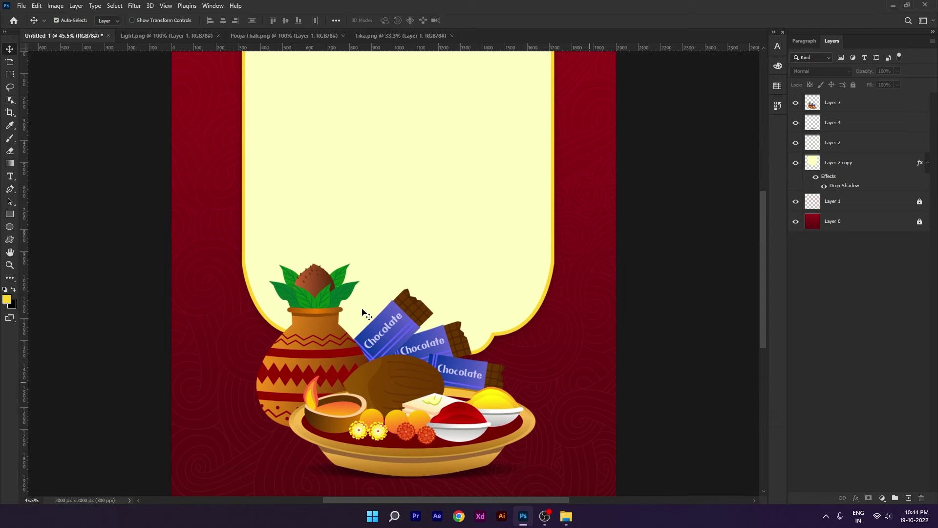
# Close Pooja Thali.png, copy the string lights from Light.png into the post document, and close Light.png.
pyautogui.click(289, 36)
pyautogui.click(344, 36)
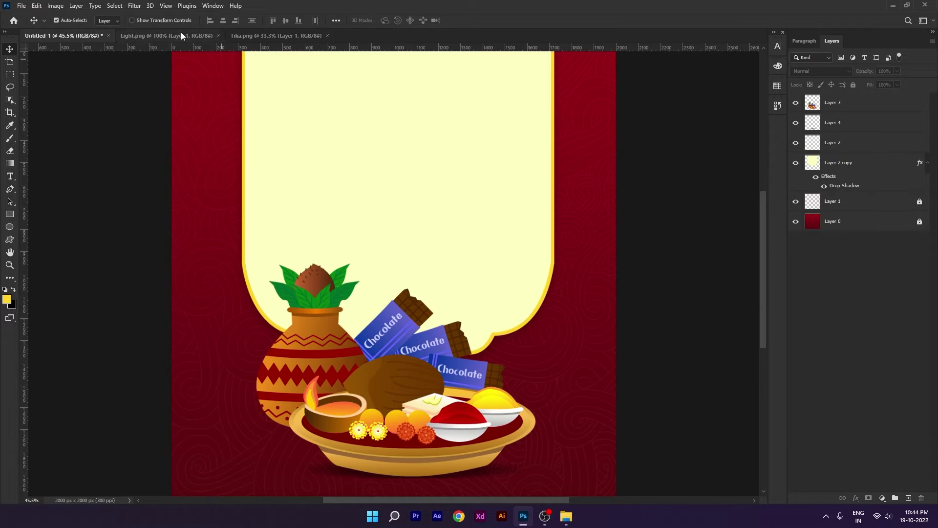
pyautogui.click(166, 36)
pyautogui.moveTo(411, 215); pyautogui.dragTo(273, 162)
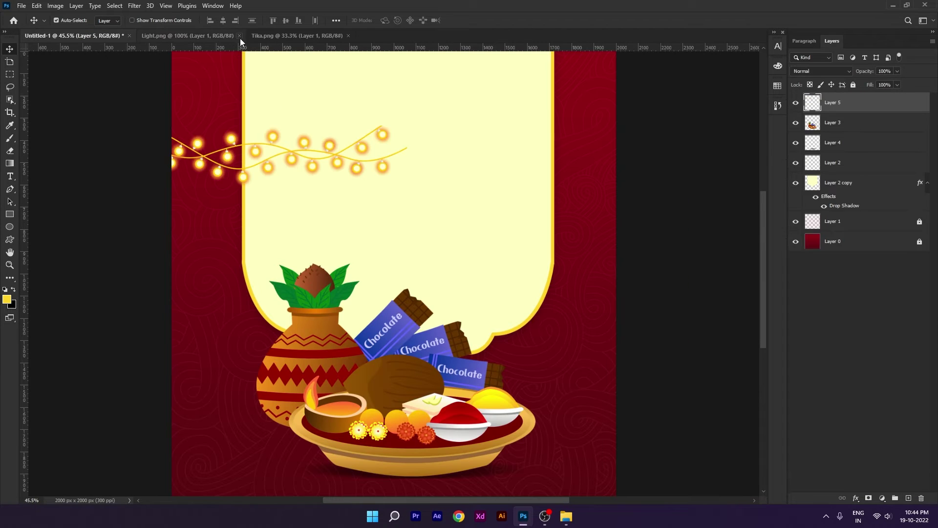
pyautogui.click(237, 36)
# Rotate the string lights to vertical and position them along the panel's right edge from the top of the post.
pyautogui.scroll(-1, 282, 165)
pyautogui.moveTo(354, 181); pyautogui.dragTo(568, 225)
pyautogui.click(498, 161)
pyautogui.moveTo(556, 195); pyautogui.dragTo(520, 182)
pyautogui.hotkey('ctrl', 't')
pyautogui.moveTo(579, 176); pyautogui.dragTo(404, 94)
pyautogui.moveTo(430, 170); pyautogui.dragTo(510, 163)
pyautogui.press('Return')
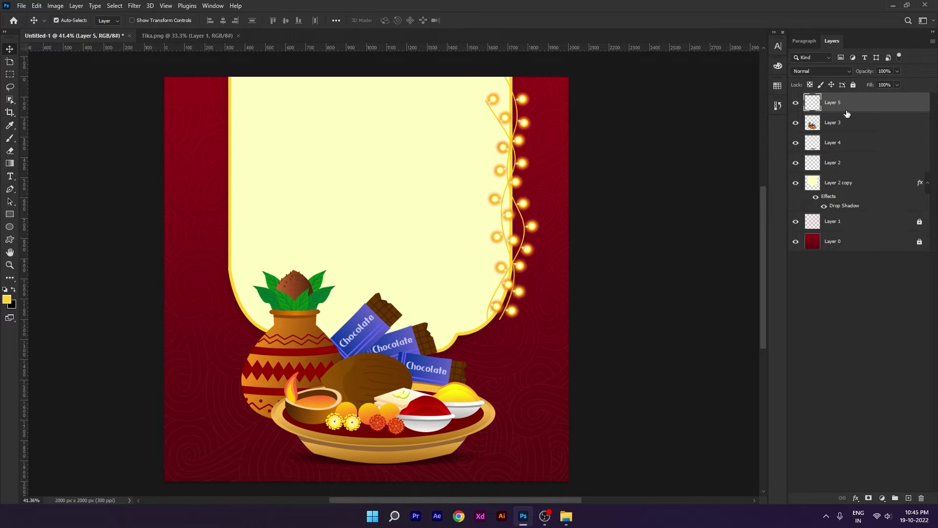
# Move the string lights layer below the cream panel layer and shift the lights right to reveal more bulbs.
pyautogui.moveTo(848, 114); pyautogui.dragTo(836, 193)
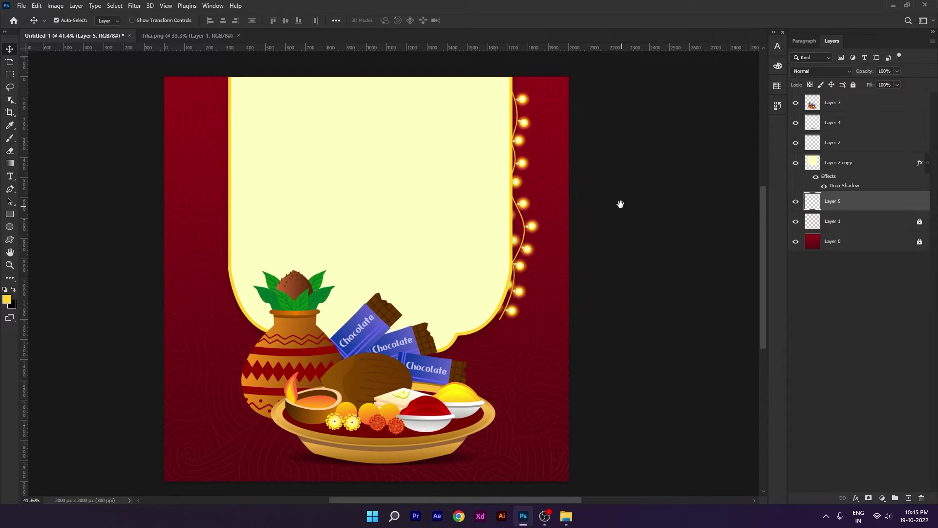
pyautogui.moveTo(622, 204); pyautogui.dragTo(626, 204)
pyautogui.moveTo(533, 228); pyautogui.dragTo(536, 226)
pyautogui.hotkey('shift', 'Right')
pyautogui.hotkey('shift', 'Right')
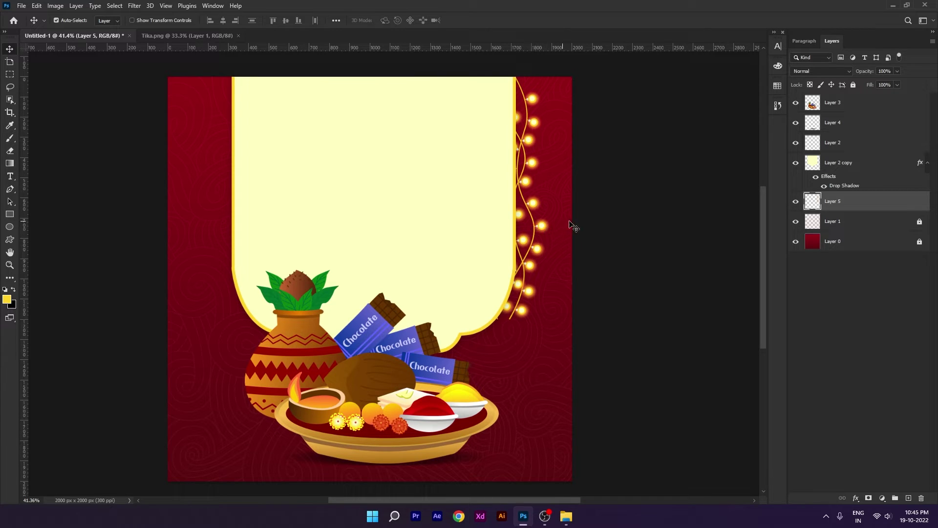
# Rotate the string lights about 0.67° clockwise around their centre.
pyautogui.hotkey('ctrl', 't')
pyautogui.moveTo(634, 195); pyautogui.dragTo(635, 202)
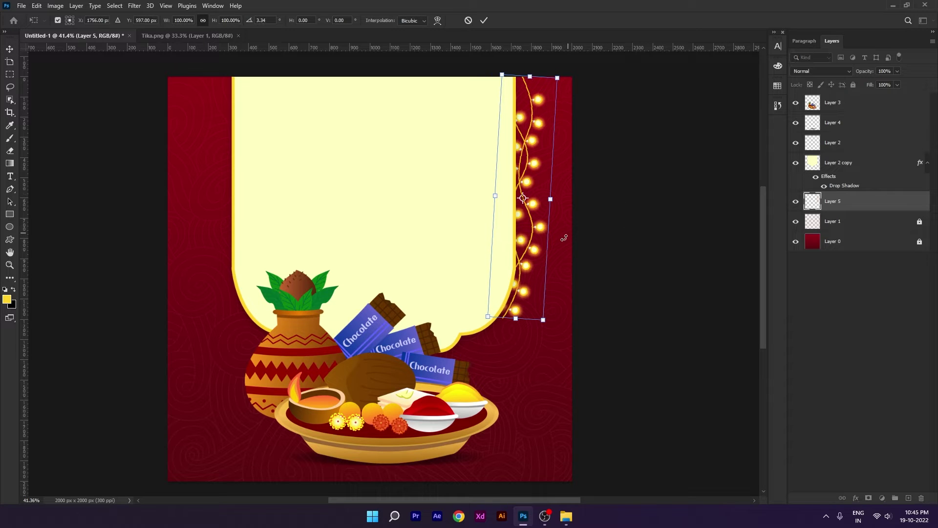
pyautogui.hotkey('ctrl', 'z')
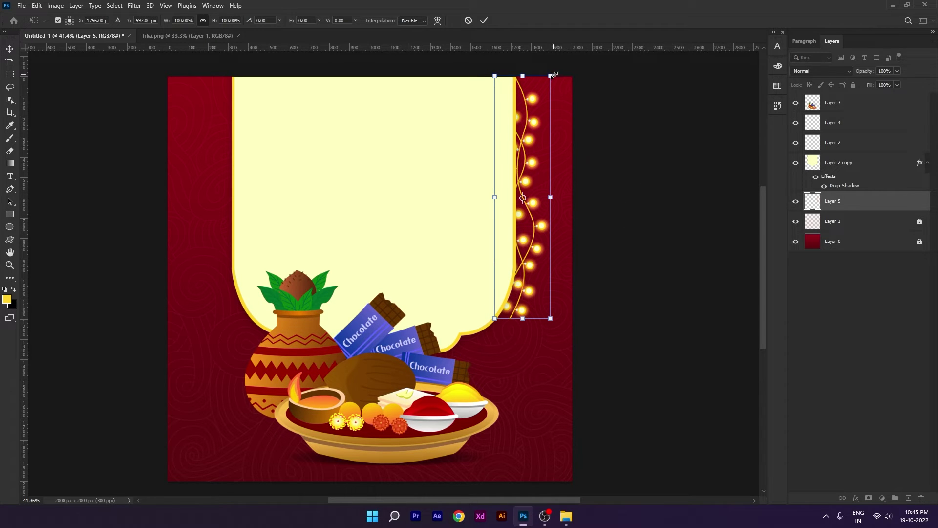
pyautogui.moveTo(557, 74); pyautogui.dragTo(560, 76)
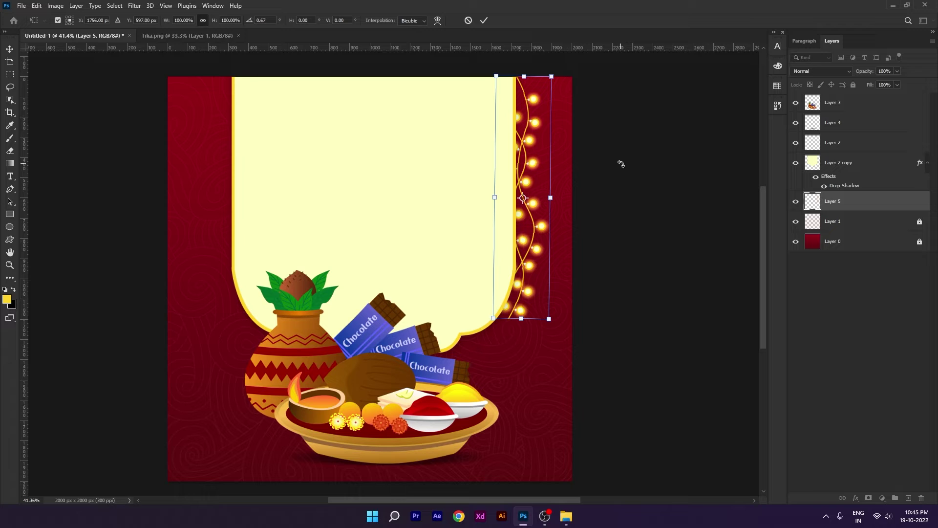
pyautogui.press('Return')
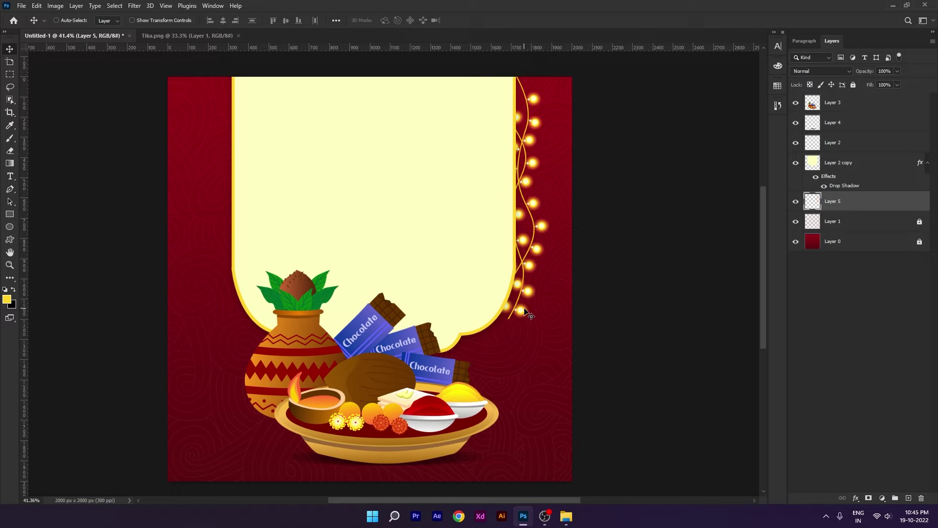
# Flip the string lights vertically and tilt them slightly clockwise to follow the panel's right edge.
pyautogui.hotkey('ctrl', 't')
pyautogui.rightClick(526, 315)
pyautogui.click(545, 303)
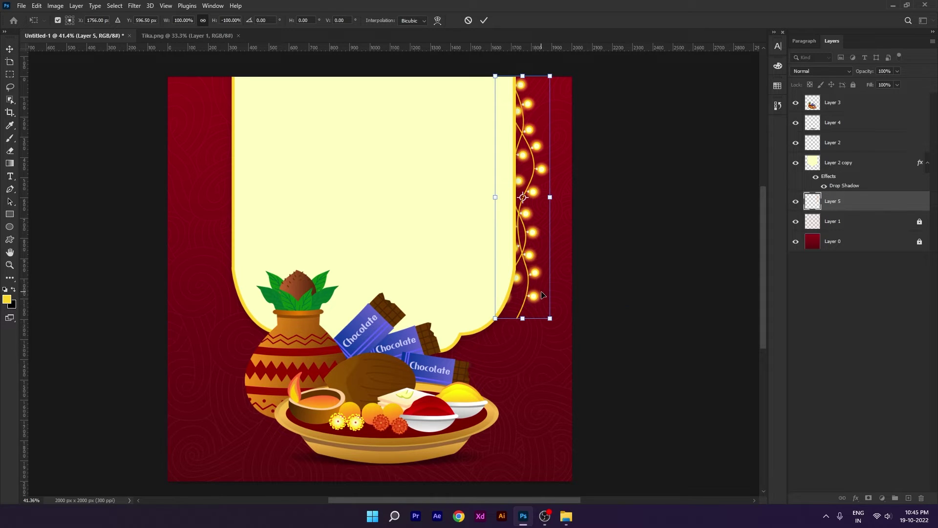
pyautogui.moveTo(558, 302); pyautogui.dragTo(557, 329)
pyautogui.press('Return')
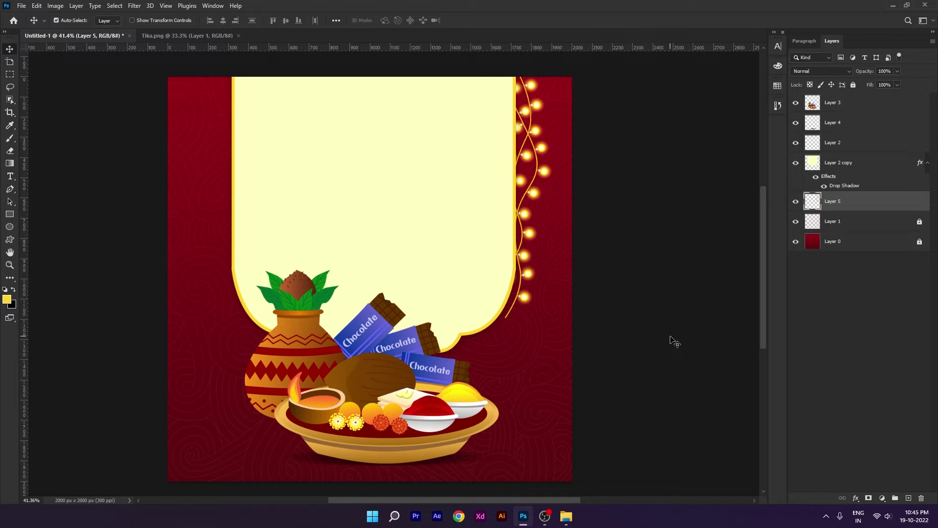
# Nudge the string lights left so they tuck closer behind the panel's right edge, and deselect them.
pyautogui.hotkey('shift', 'Left')
pyautogui.hotkey('shift', 'Left')
pyautogui.press('Right')
pyautogui.press('Right')
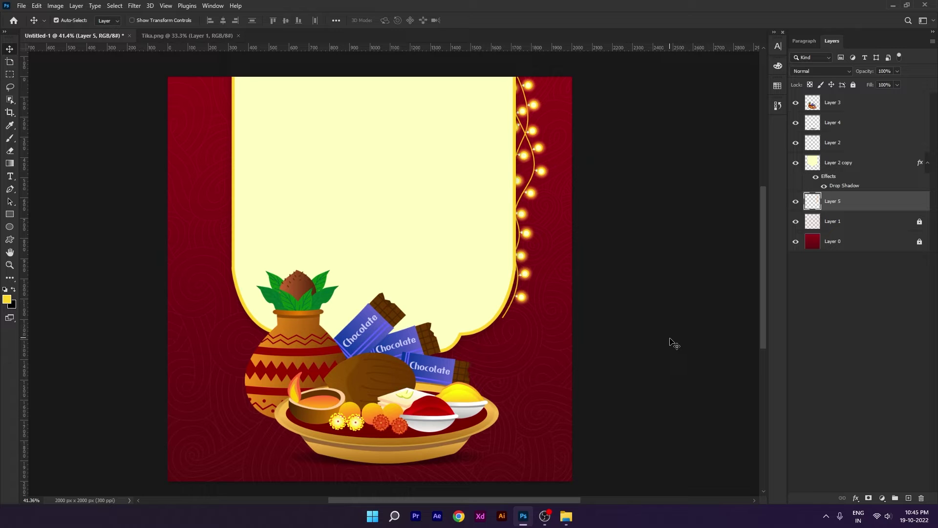
pyautogui.click(668, 345)
pyautogui.moveTo(620, 263); pyautogui.dragTo(624, 260)
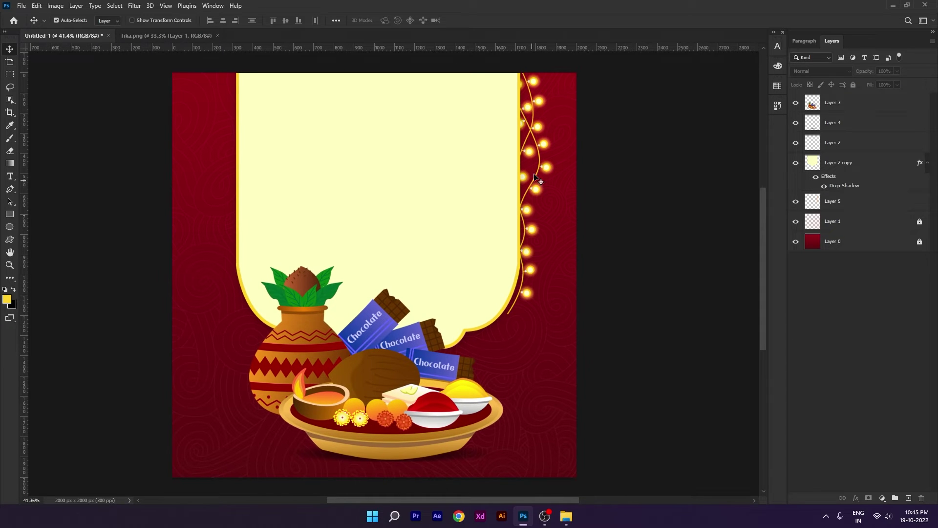
# Duplicate the string lights, flip the copy horizontally, and move it to the panel's left edge.
pyautogui.click(554, 168)
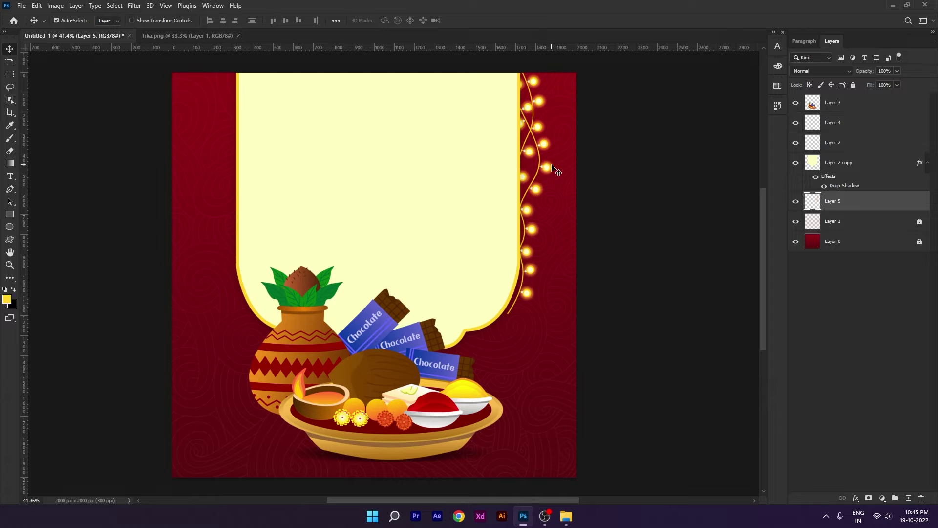
pyautogui.hotkey('ctrl', 'alt', 't')
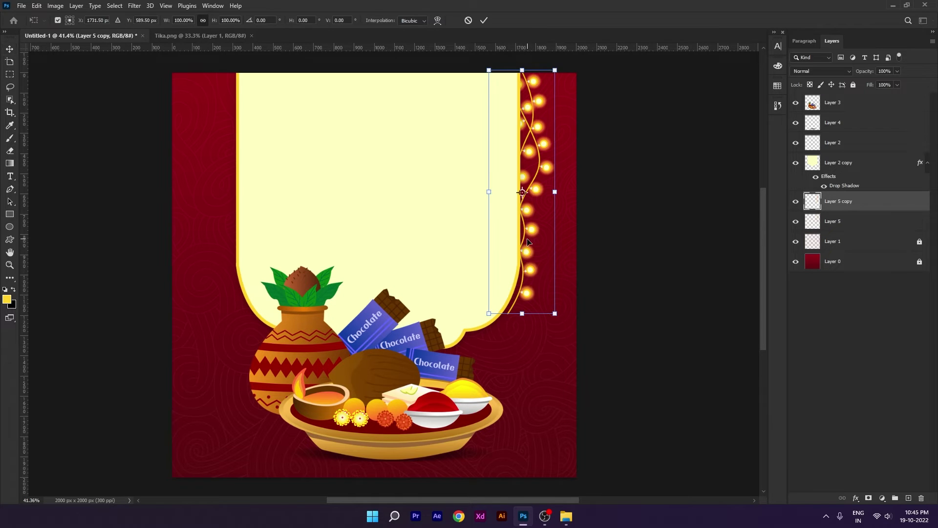
pyautogui.rightClick(527, 241)
pyautogui.click(570, 433)
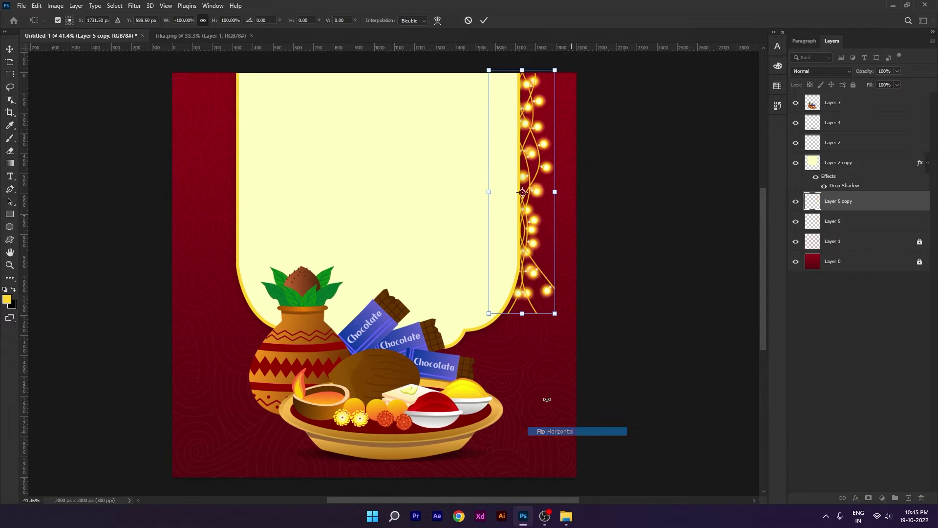
pyautogui.moveTo(538, 242); pyautogui.dragTo(251, 263)
pyautogui.press('Return')
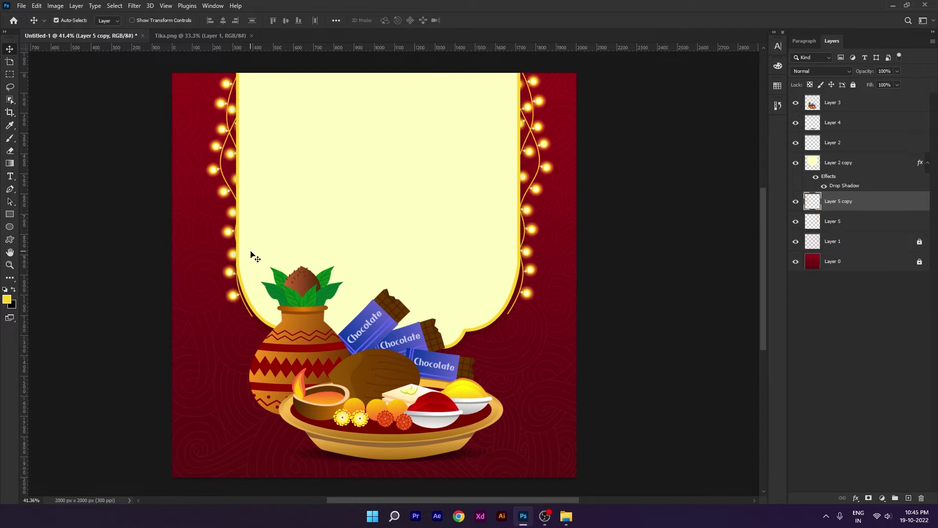
# Nudge the copied string lights left in small increments to match the spacing of the opposite string.
pyautogui.press('Left')
pyautogui.press('Left')
pyautogui.press('Left')
pyautogui.press('Left')
pyautogui.press('Left')
pyautogui.press('Left')
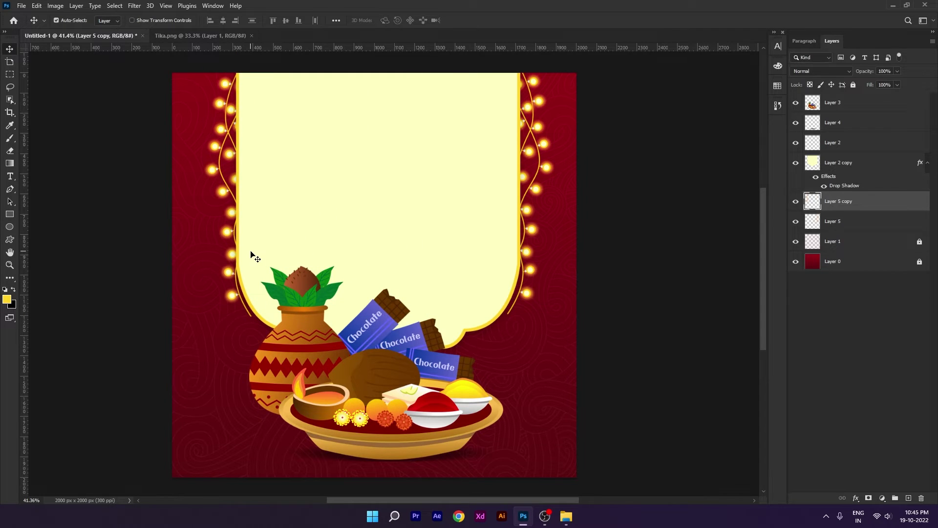
pyautogui.press('Left')
pyautogui.press('Left')
pyautogui.press('Left')
pyautogui.press('Left')
pyautogui.press('Left')
pyautogui.press('Left')
pyautogui.press('Left')
pyautogui.press('Left')
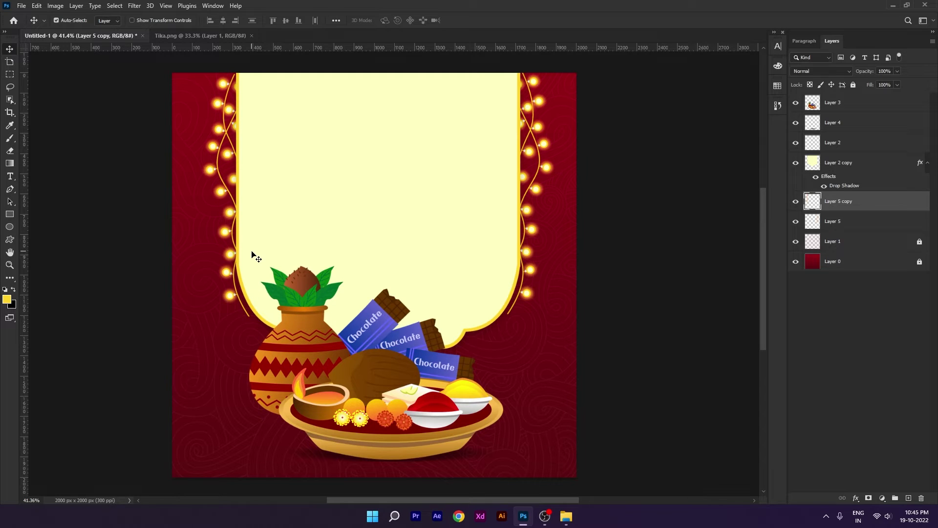
# Flip the copied string lights vertically and tilt them slightly counter-clockwise along the panel's left edge.
pyautogui.hotkey('ctrl', 't')
pyautogui.rightClick(257, 259)
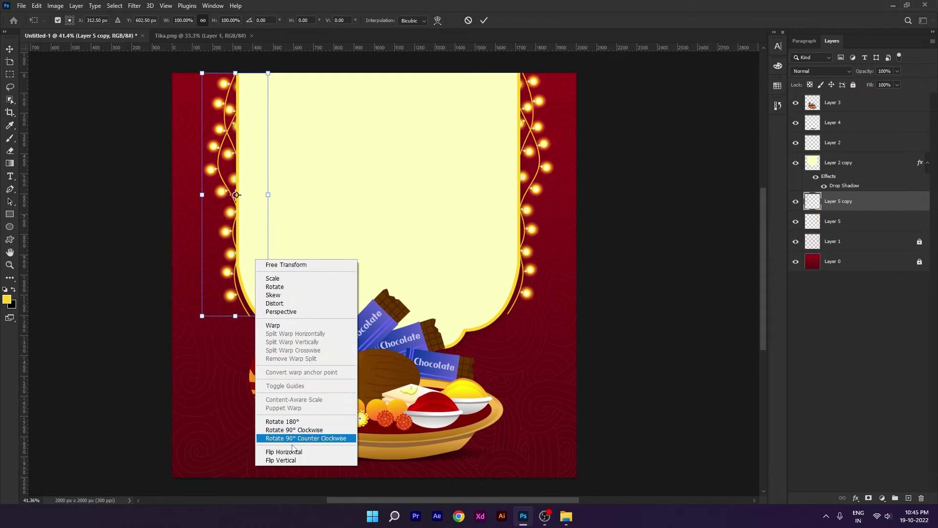
pyautogui.click(290, 459)
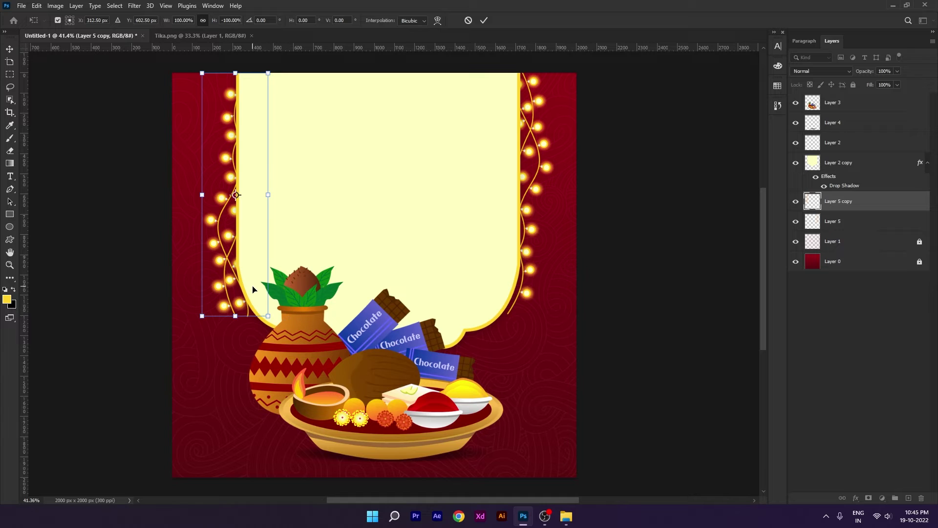
pyautogui.moveTo(281, 317); pyautogui.dragTo(303, 297)
pyautogui.press('Return')
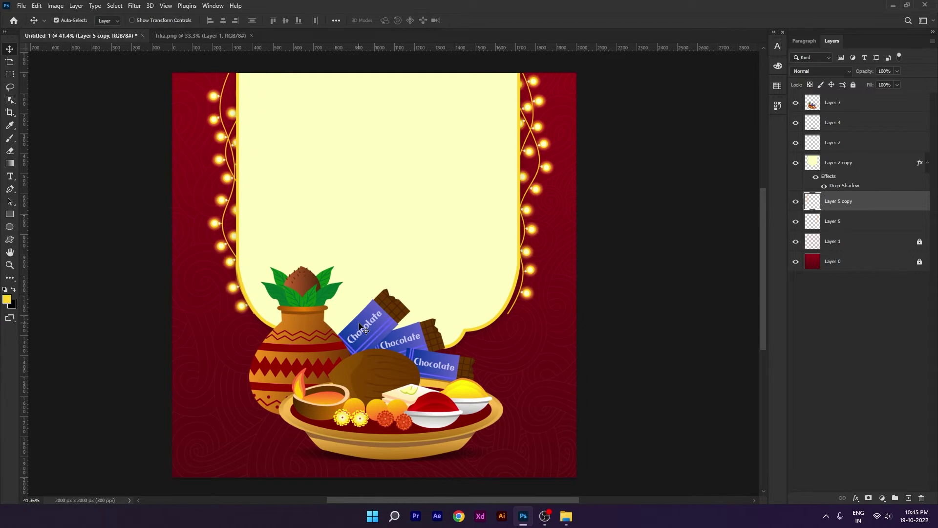
# Nudge the left string lights up in small increments and fine-tune their horizontal spacing against the panel.
pyautogui.press('Left')
pyautogui.press('Left')
pyautogui.press('Left')
pyautogui.press('Left')
pyautogui.press('Left')
pyautogui.press('Left')
pyautogui.press('Left')
pyautogui.press('Left')
pyautogui.press('Left')
pyautogui.press('Left')
pyautogui.press('Up')
pyautogui.press('Up')
pyautogui.press('Up')
pyautogui.press('Up')
pyautogui.press('Up')
pyautogui.press('Up')
pyautogui.press('Right')
pyautogui.press('Right')
pyautogui.press('Right')
pyautogui.press('Right')
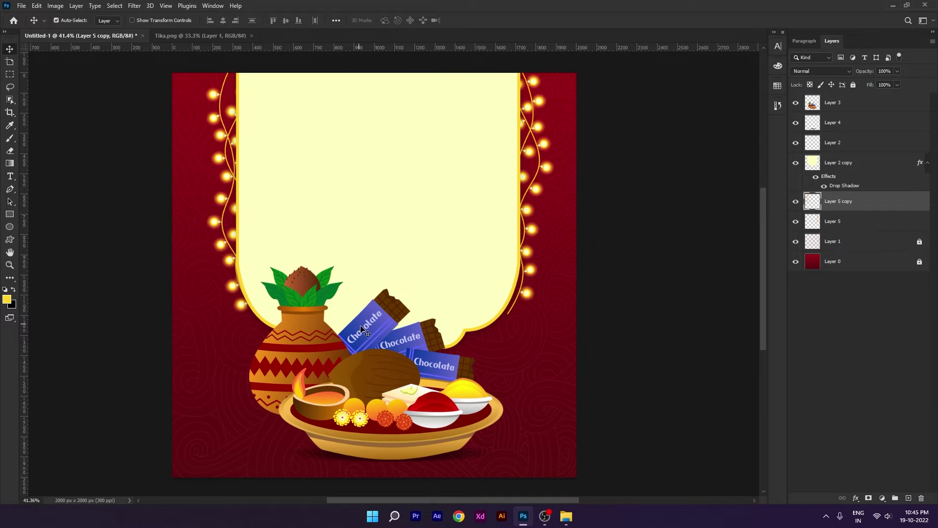
# Stretch the left string lights slightly upward past the canvas's top edge, and deselect them.
pyautogui.hotkey('ctrl', 't')
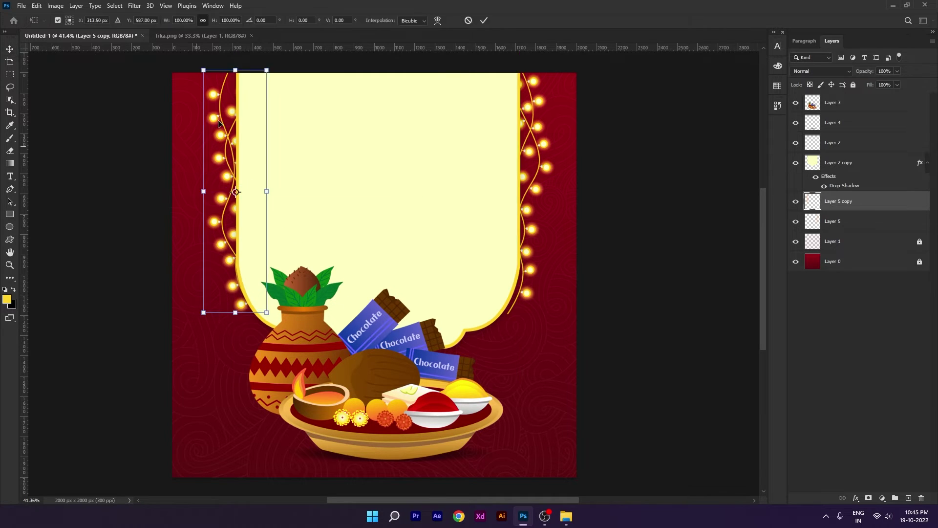
pyautogui.moveTo(243, 89); pyautogui.dragTo(243, 65)
pyautogui.press('Return')
pyautogui.hotkey('ctrl', '0')
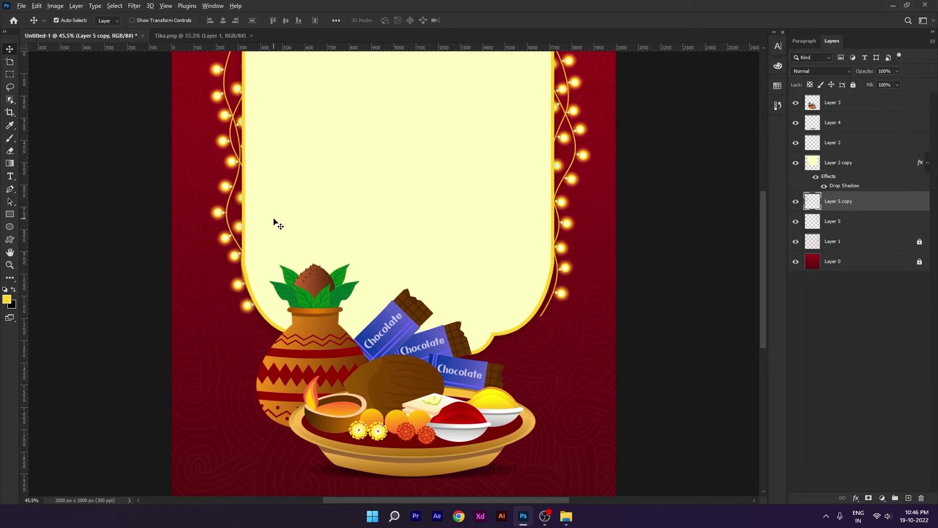
pyautogui.scroll(-1, 274, 220)
pyautogui.moveTo(434, 283); pyautogui.dragTo(426, 285)
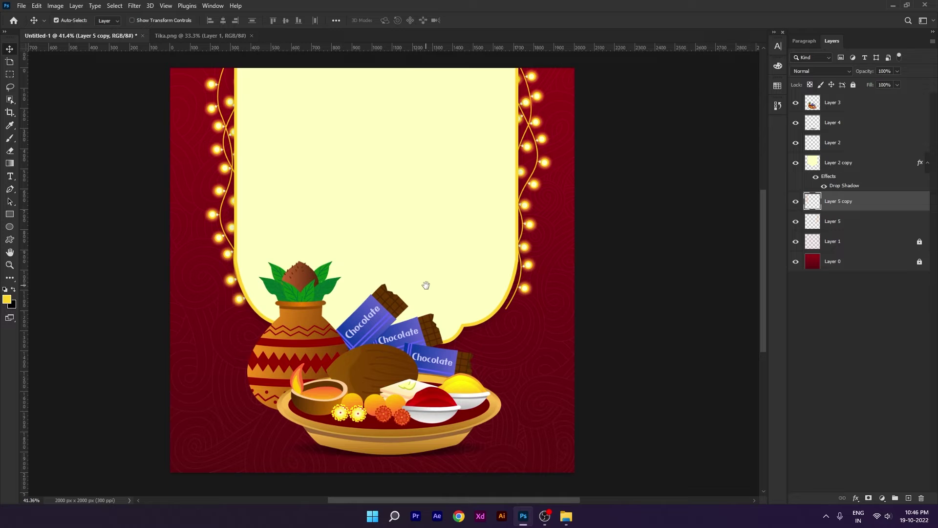
pyautogui.click(645, 294)
pyautogui.scroll(1, 660, 297)
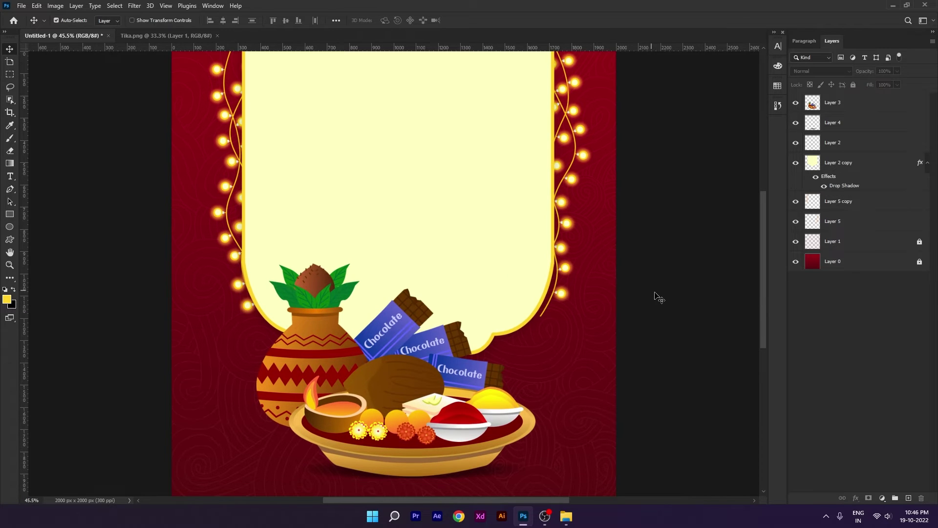
# Show the guides and add the text "Bhai Dooj" on the cream panel above the pot.
pyautogui.moveTo(500, 239); pyautogui.dragTo(500, 241)
pyautogui.hotkey('ctrl', ';')
pyautogui.moveTo(395, 147); pyautogui.dragTo(386, 165)
pyautogui.press('t')
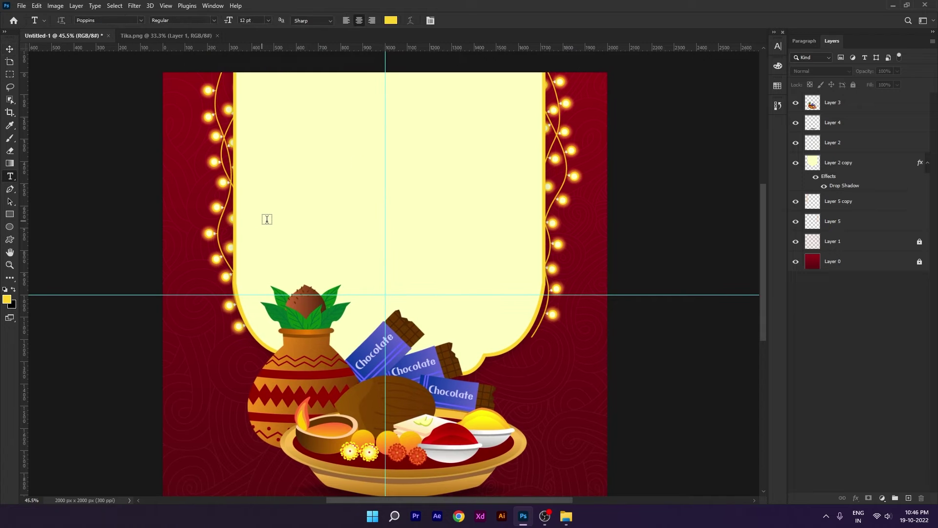
pyautogui.click(277, 220)
pyautogui.moveTo(318, 254); pyautogui.dragTo(336, 256)
pyautogui.write('Bhai Dooj')
# Recolour the whole "Bhai Dooj" text with a dark red sampled from the poster background.
pyautogui.hotkey('ctrl', 'a')
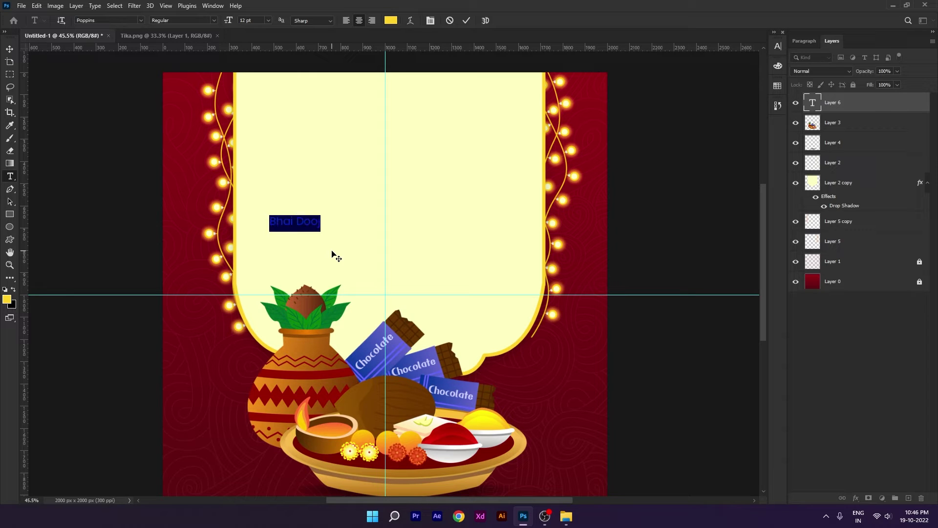
pyautogui.click(8, 297)
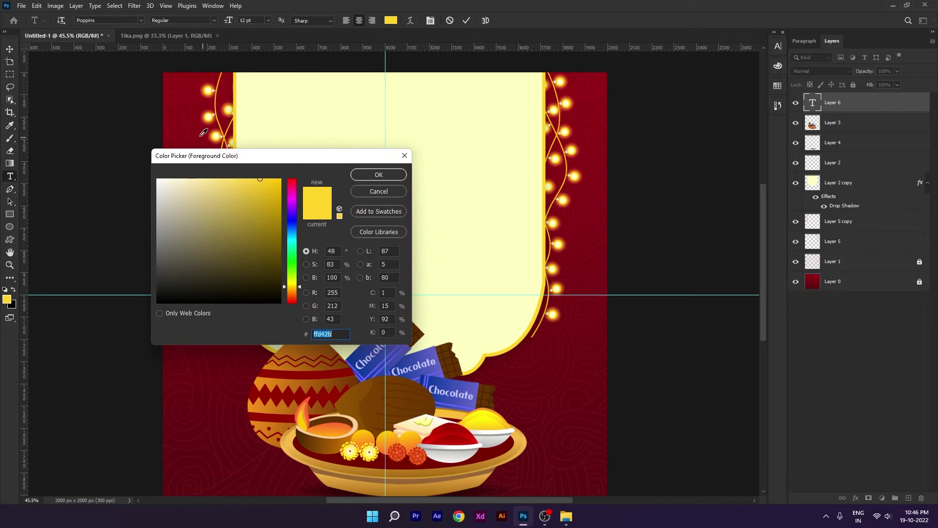
pyautogui.click(180, 125)
pyautogui.press('Return')
# Set the "Bhai Dooj" text in the Elsie Swash Caps Black font and finish editing it.
pyautogui.click(100, 21)
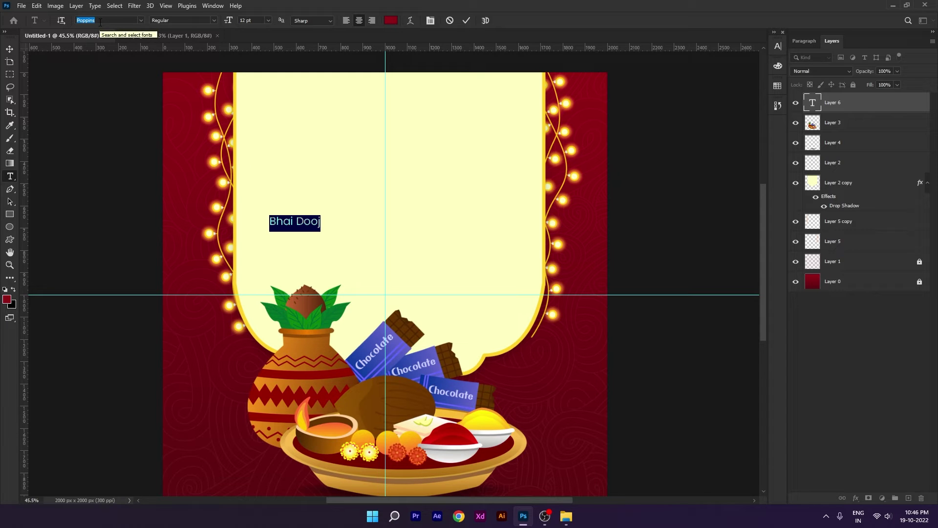
pyautogui.write('e')
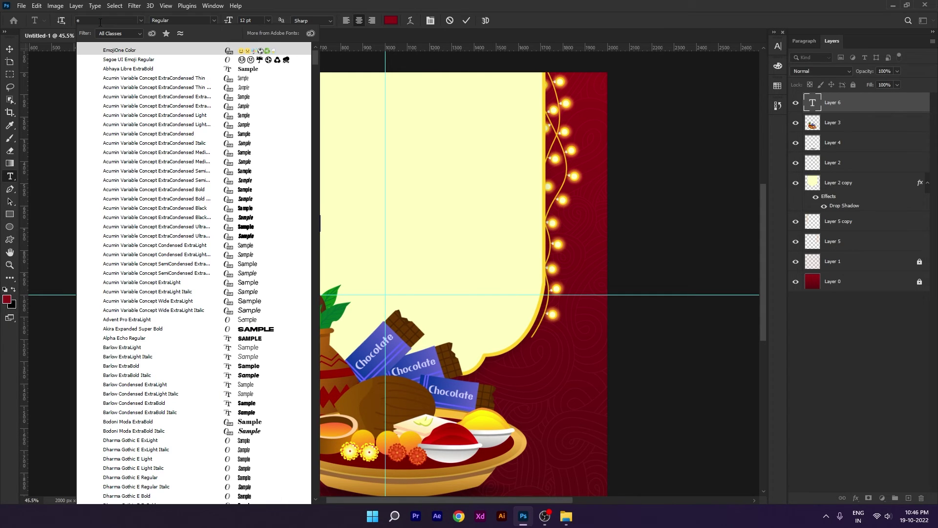
pyautogui.write('lsie Swash Caps')
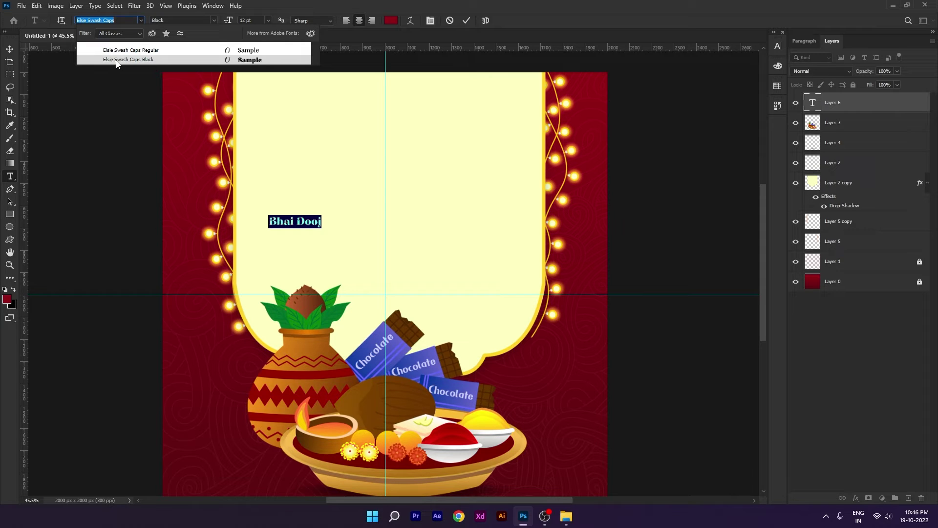
pyautogui.click(143, 62)
pyautogui.click(9, 49)
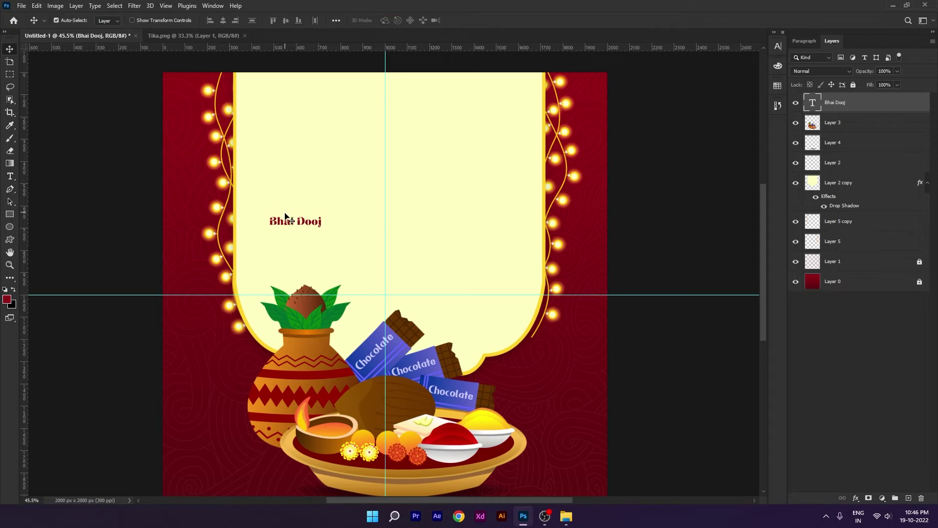
# Move the "Bhai Dooj" text toward the middle of the panel and set its size to 60 pt.
pyautogui.moveTo(291, 218); pyautogui.dragTo(398, 221)
pyautogui.hotkey('ctrl', 'z')
pyautogui.press('ctrl')
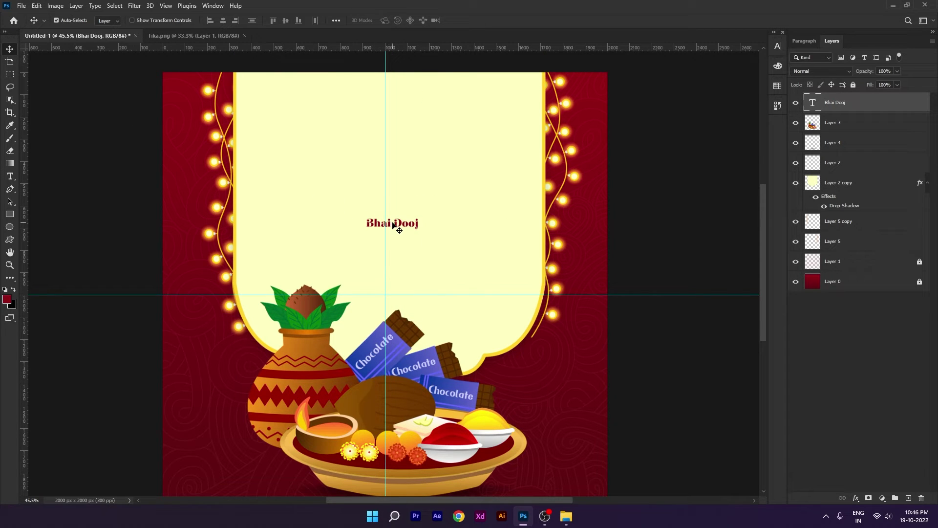
pyautogui.doubleClick(394, 224)
pyautogui.click(248, 21)
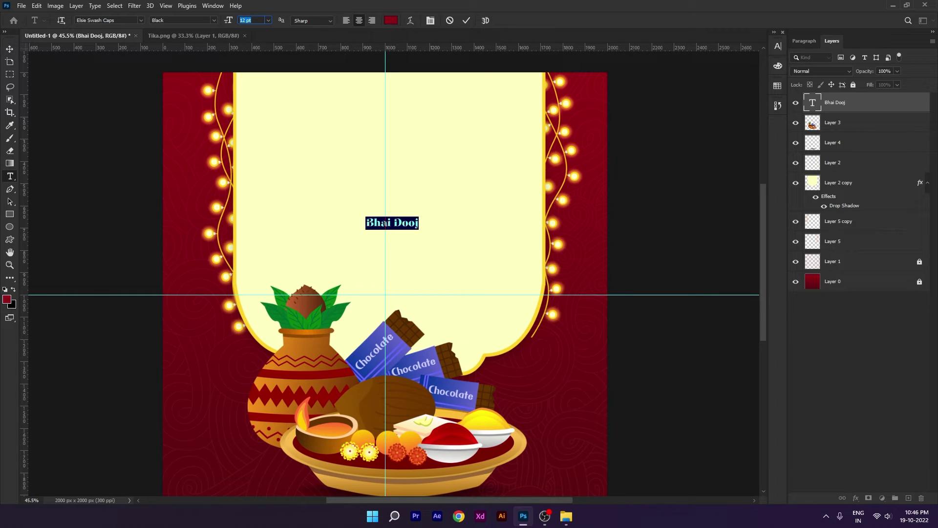
pyautogui.press('Return')
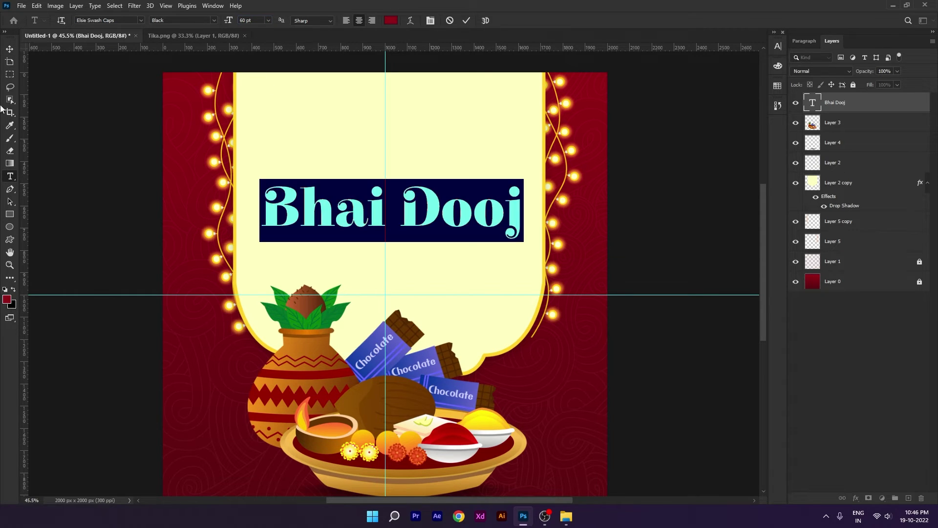
pyautogui.click(10, 49)
# Centre the enlarged "Bhai Dooj" heading on the vertical guide, shifting it slightly down.
pyautogui.hotkey('ctrl', '0')
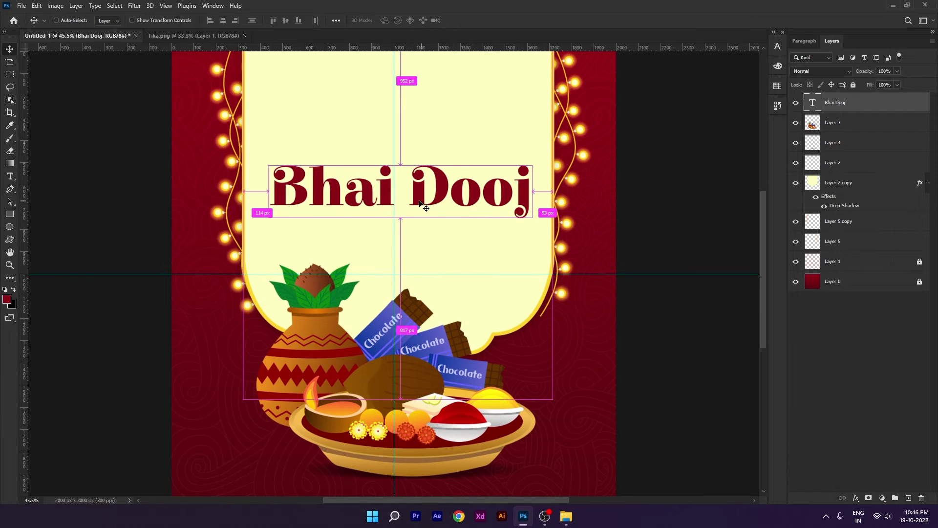
pyautogui.moveTo(423, 199)
pyautogui.mouseDown()
pyautogui.moveTo(410, 207)
pyautogui.moveTo(432, 198)
pyautogui.mouseUp()
pyautogui.hotkey('ctrl', 't')
pyautogui.press('Return')
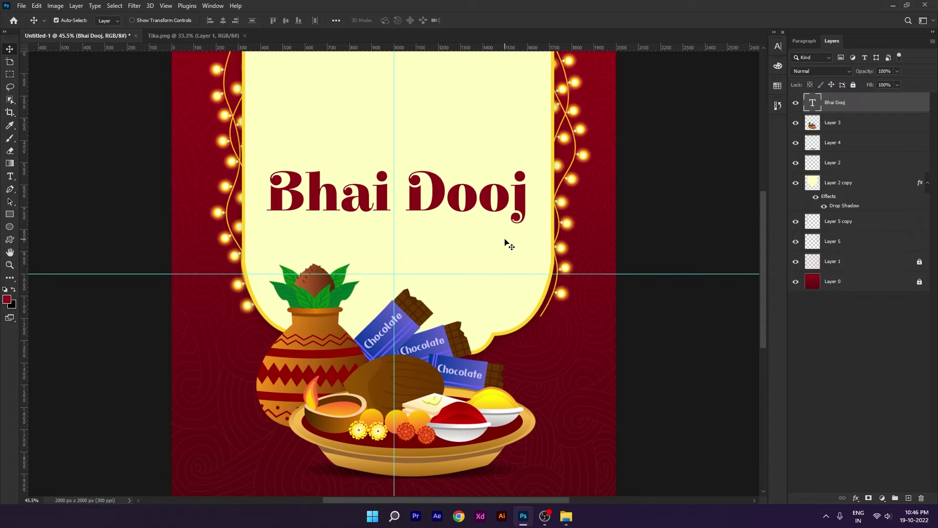
pyautogui.moveTo(450, 189); pyautogui.dragTo(423, 223)
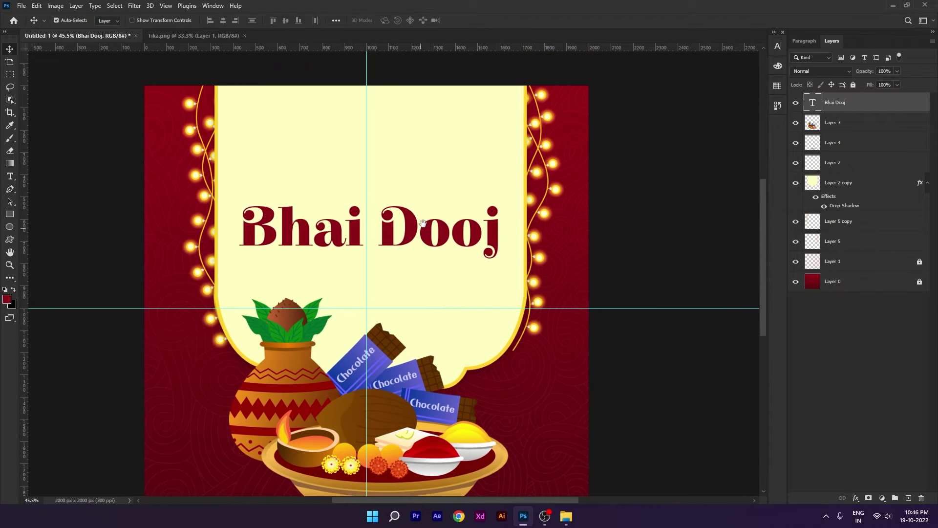
# Duplicate the "Bhai Dooj" heading just above the original and replace the copy's wording with "Happy".
pyautogui.doubleClick(413, 227)
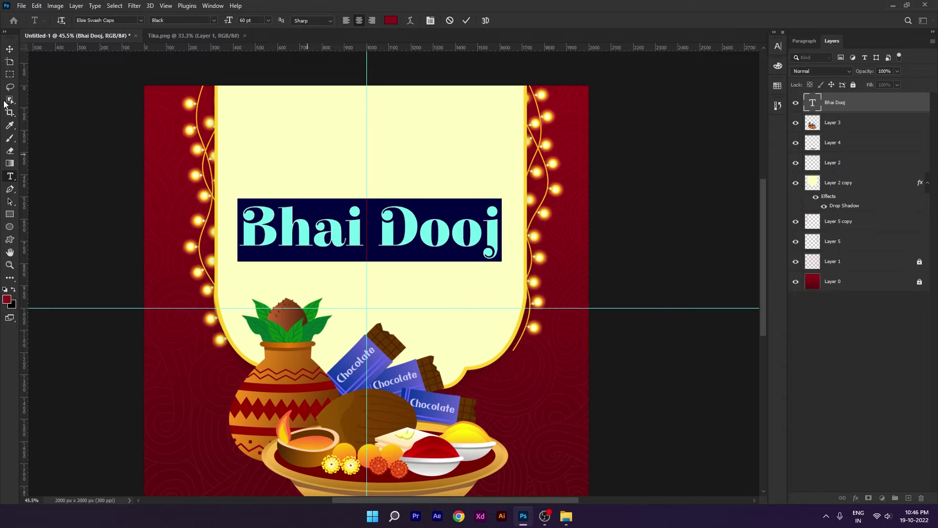
pyautogui.click(5, 51)
pyautogui.moveTo(337, 237); pyautogui.dragTo(336, 191)
pyautogui.doubleClick(336, 185)
pyautogui.click(10, 302)
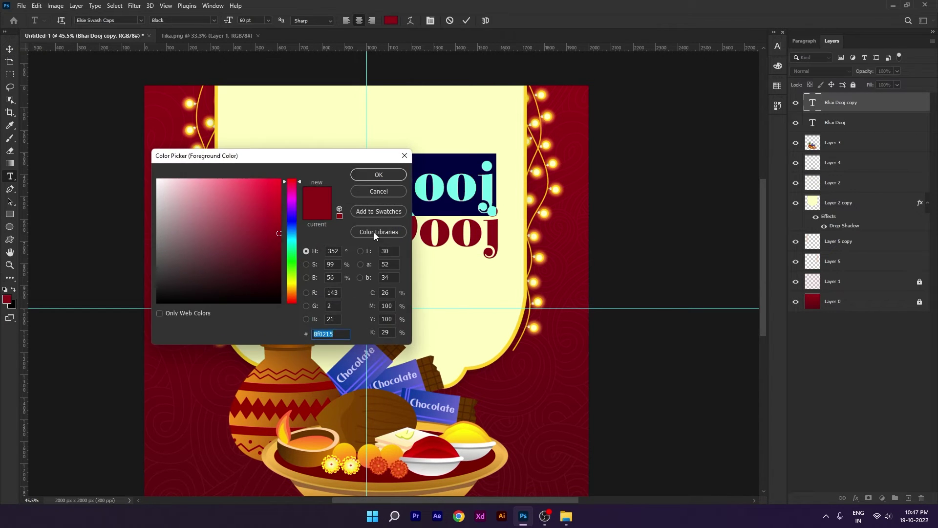
pyautogui.click(383, 192)
pyautogui.write('Happy')
# Set the word "Happy" in Poppins Regular at 30 pt.
pyautogui.hotkey('ctrl', 'a')
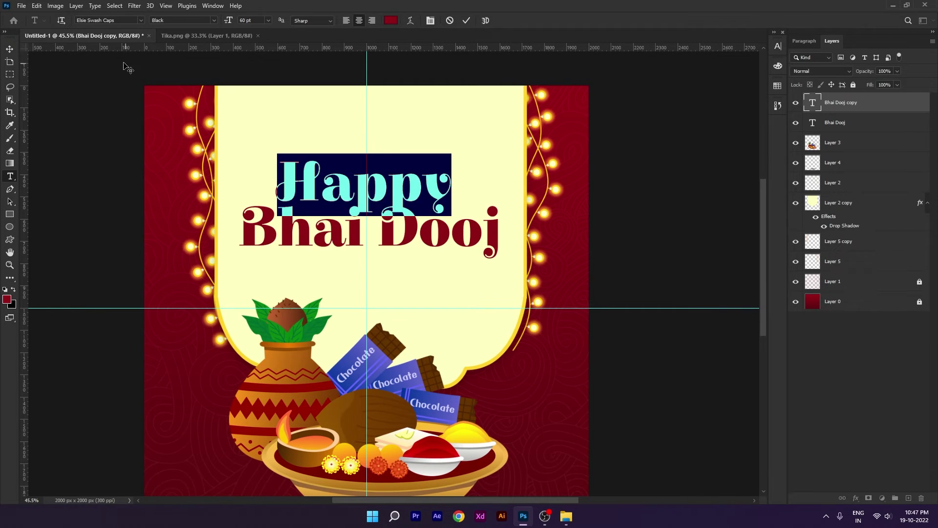
pyautogui.click(121, 22)
pyautogui.write('popp')
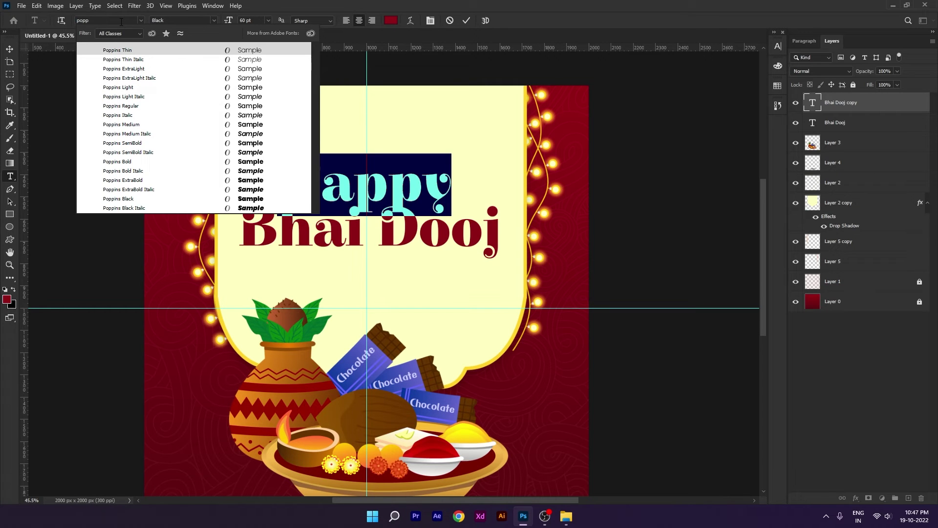
pyautogui.click(143, 107)
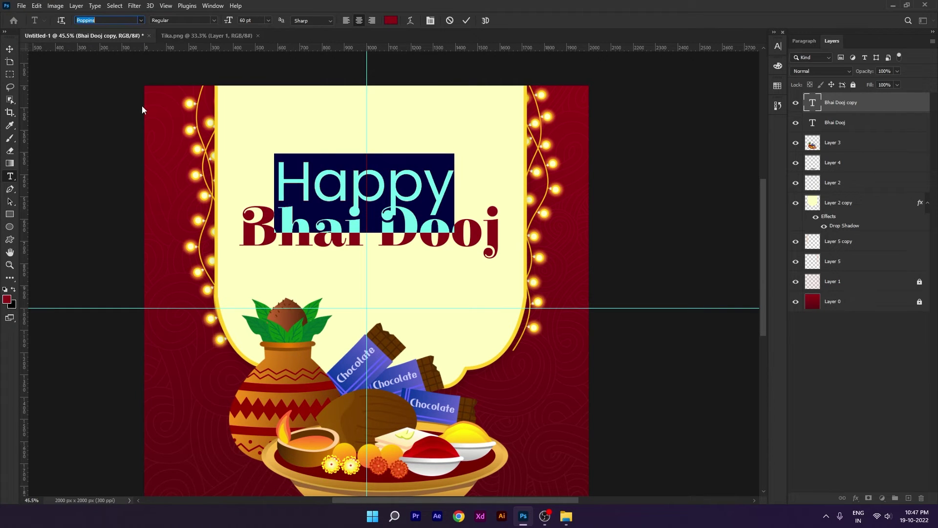
pyautogui.click(262, 20)
pyautogui.write('30')
pyautogui.press('Return')
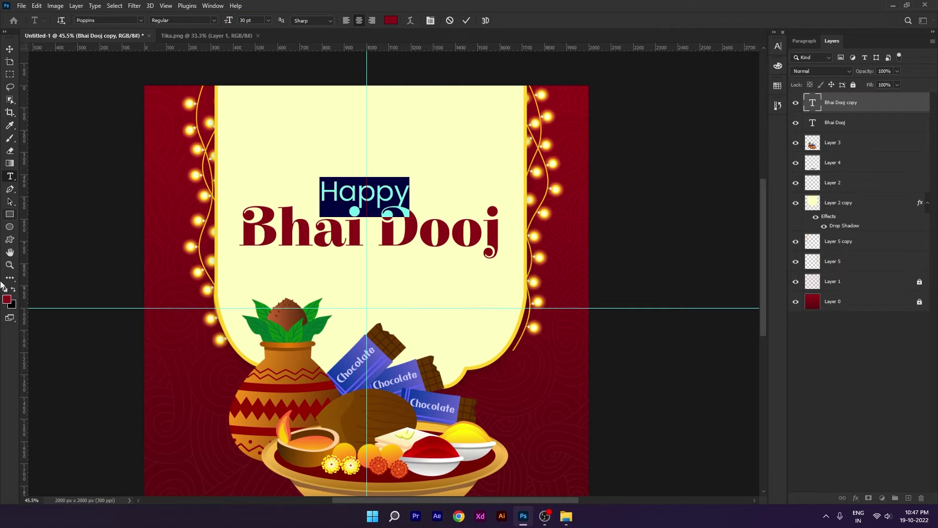
# Recolour the word "Happy" to the very dark maroon #3a0008 and commit the text.
pyautogui.click(9, 295)
pyautogui.moveTo(266, 276); pyautogui.dragTo(285, 276)
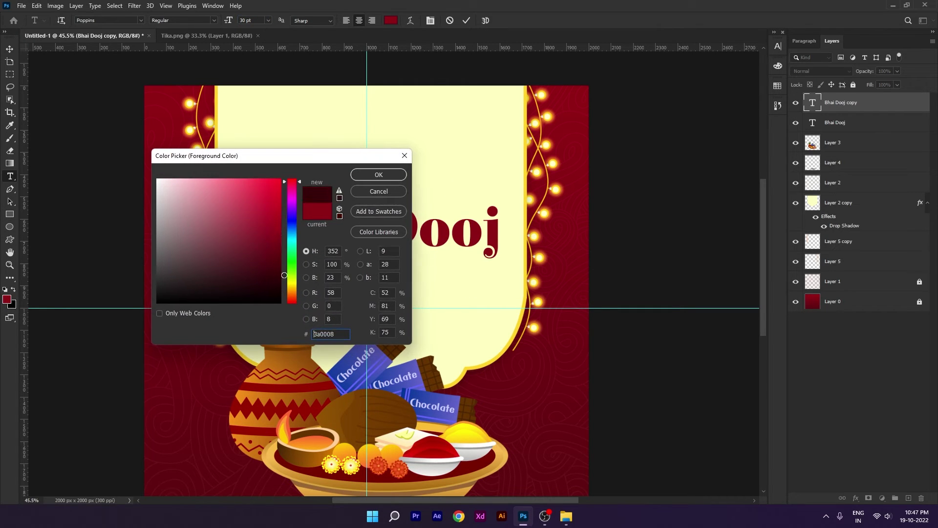
pyautogui.click(360, 175)
pyautogui.hotkey('ctrl', 'Return')
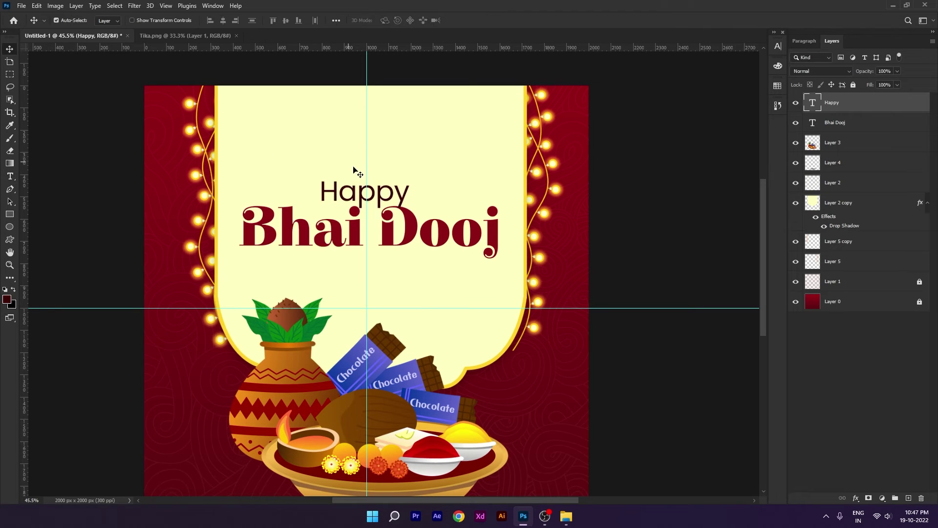
# Centre "Happy" on the vertical guide and raise it until it sits clear above the "Bhai Dooj" heading.
pyautogui.hotkey('ctrl', 't')
pyautogui.moveTo(400, 196); pyautogui.dragTo(401, 186)
pyautogui.press('Return')
pyautogui.press('Up')
pyautogui.press('Up')
pyautogui.press('Up')
pyautogui.press('Up')
pyautogui.press('Up')
pyautogui.press('Up')
pyautogui.press('Up')
pyautogui.press('Up')
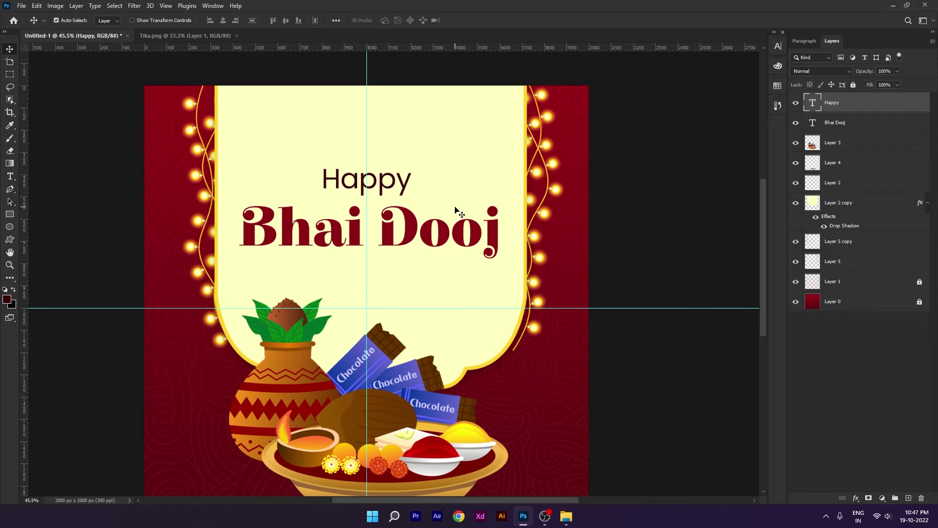
pyautogui.press('Up')
pyautogui.press('Up')
pyautogui.press('Up')
pyautogui.press('Up')
# Select the "Happy" and "Bhai Dooj" texts together and adjust their height so they sit slightly higher on the panel.
pyautogui.click(455, 207)
pyautogui.hotkey('ctrl', '0')
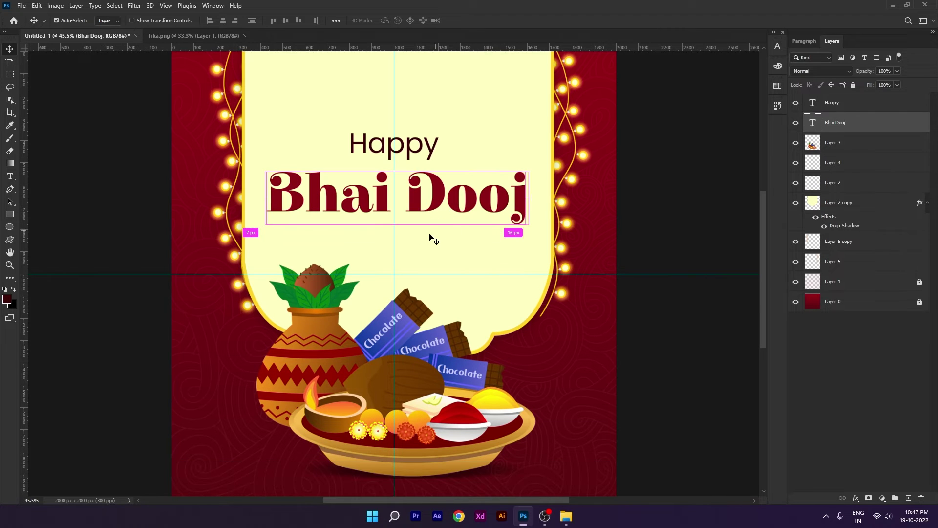
pyautogui.click(427, 235)
pyautogui.scroll(-1, 429, 236)
pyautogui.click(443, 219)
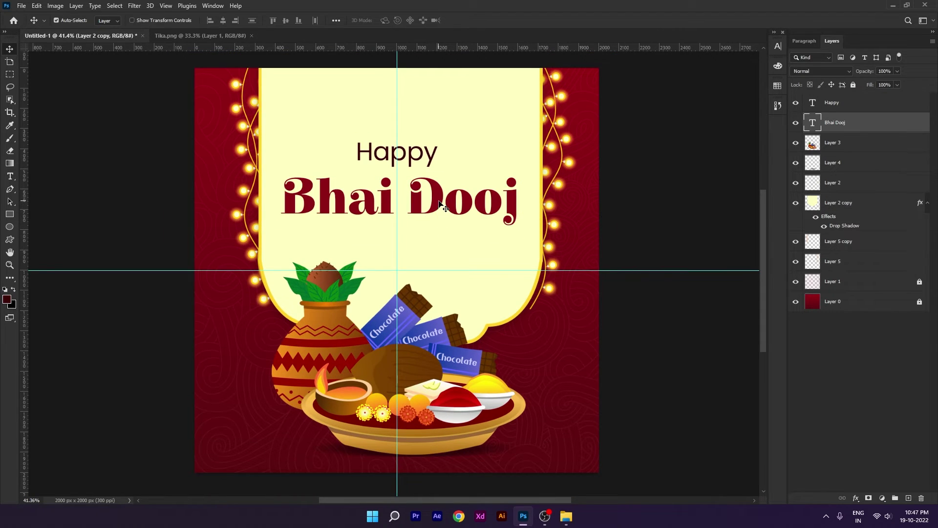
pyautogui.keyDown('shift'); pyautogui.click(429, 155); pyautogui.keyUp('shift')
pyautogui.hotkey('shift', 'Up')
pyautogui.hotkey('shift', 'Up')
pyautogui.hotkey('shift', 'Up')
pyautogui.hotkey('shift', 'Up')
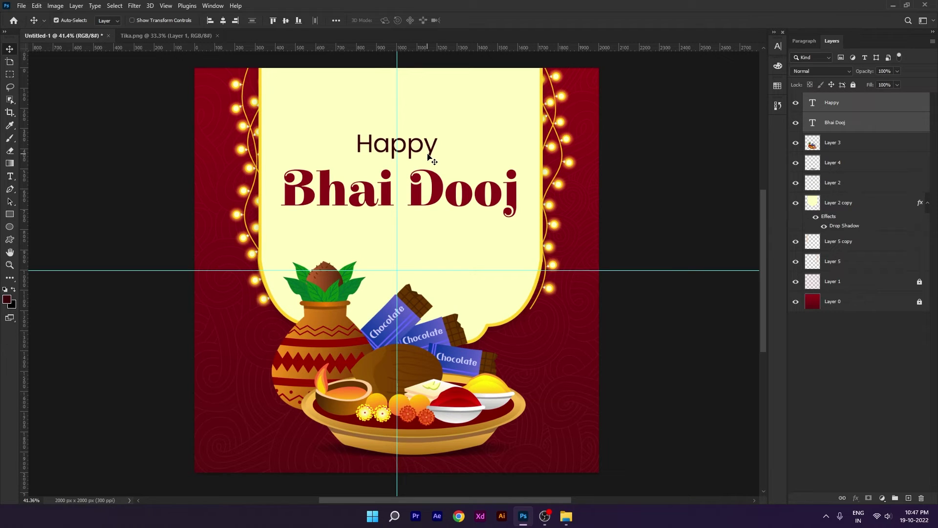
pyautogui.hotkey('shift', 'Down')
pyautogui.hotkey('shift', 'Down')
pyautogui.hotkey('shift', 'Down')
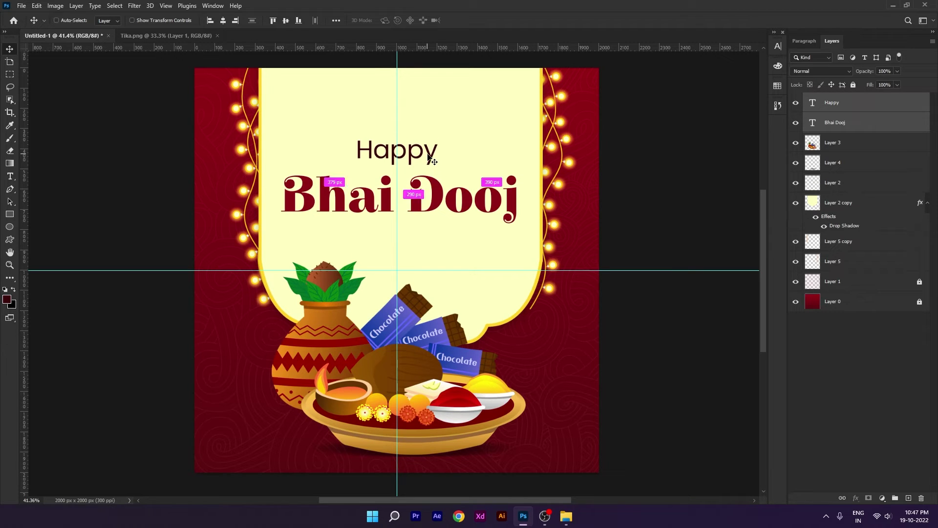
# Hide the guides and select the cream panel's layer.
pyautogui.hotkey('ctrl', ';')
pyautogui.moveTo(428, 242); pyautogui.dragTo(411, 247)
pyautogui.click(415, 247)
pyautogui.hotkey('ctrl', '0')
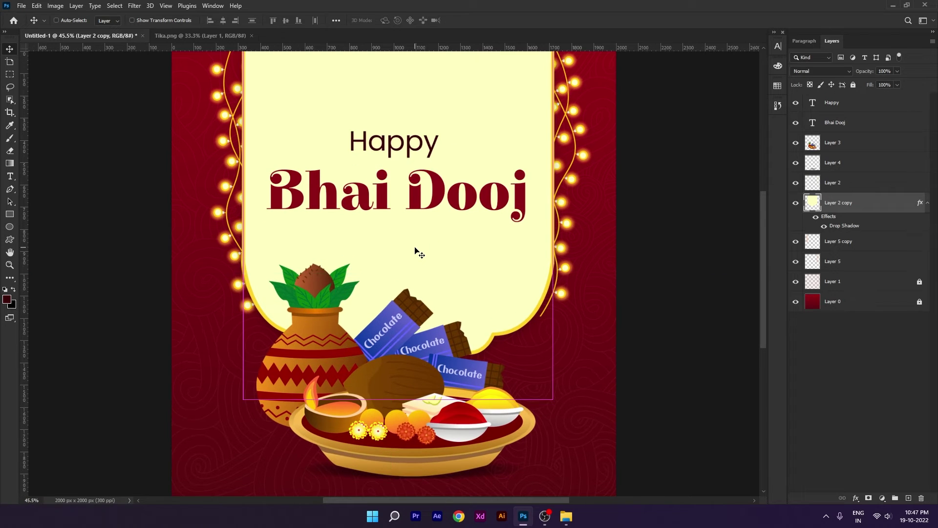
# Show the guides and start a left-aligned 11 pt text line below the "Bhai Dooj" heading.
pyautogui.hotkey('ctrl', ';')
pyautogui.click(10, 177)
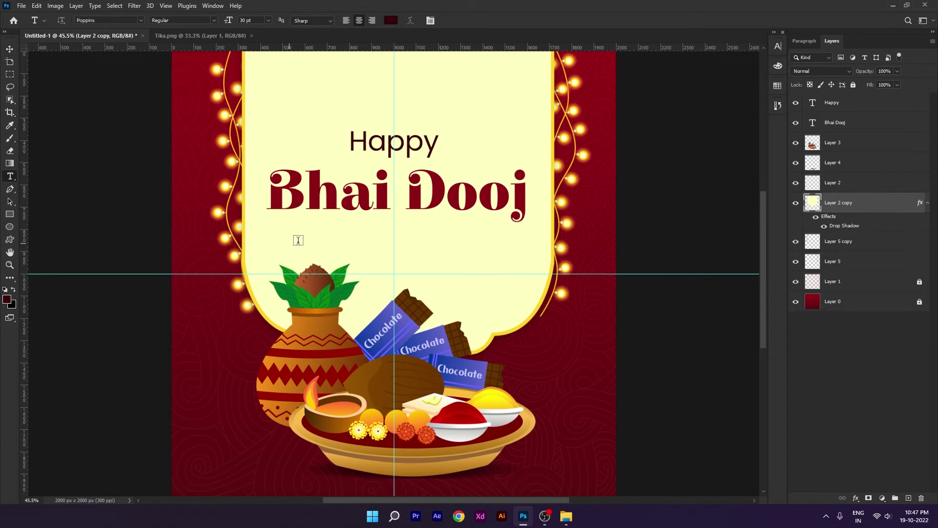
pyautogui.press('super+v')
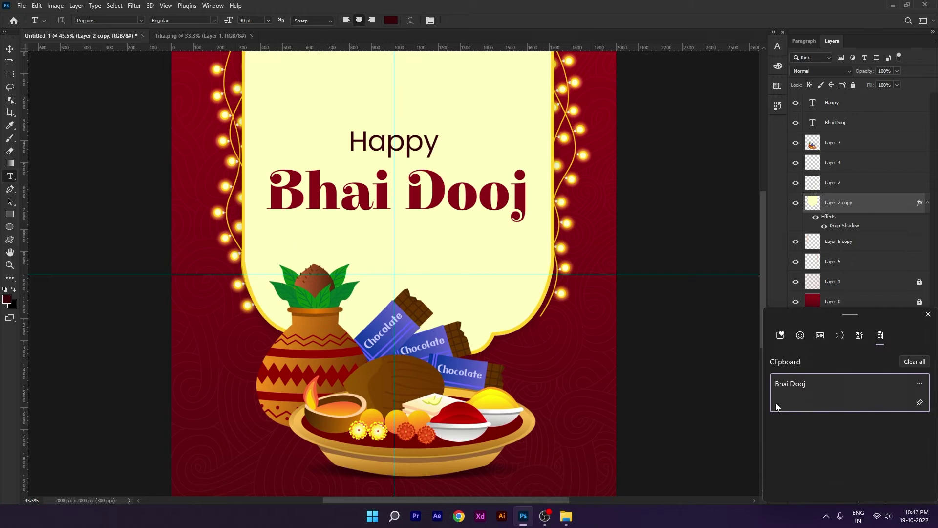
pyautogui.click(929, 314)
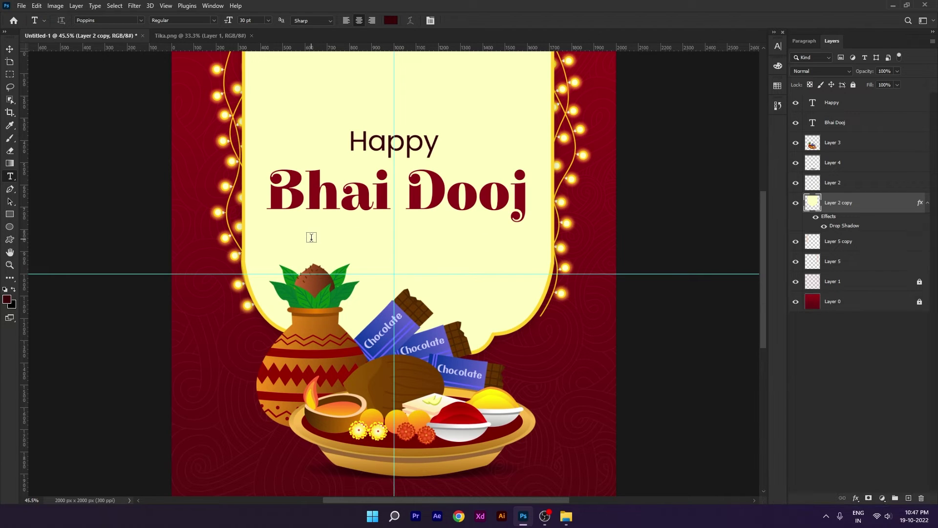
pyautogui.click(311, 237)
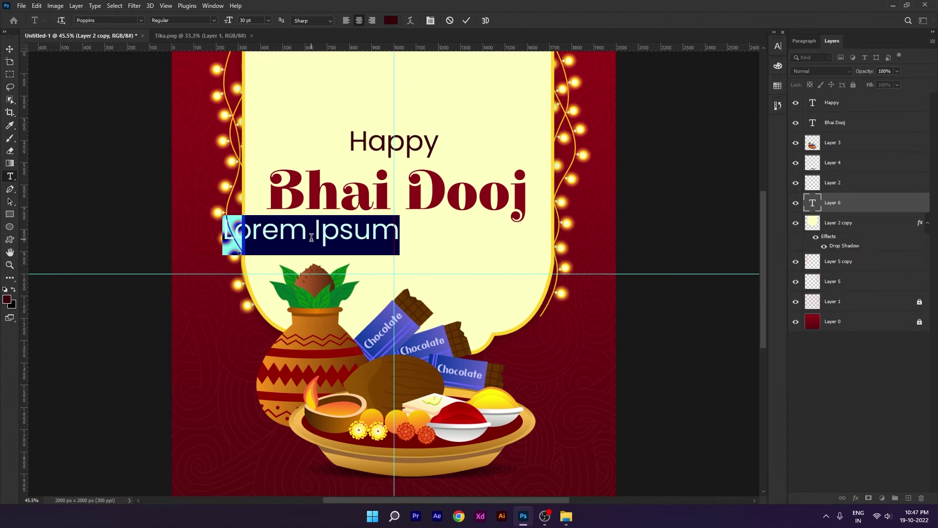
pyautogui.click(258, 21)
pyautogui.write('11')
pyautogui.press('Return')
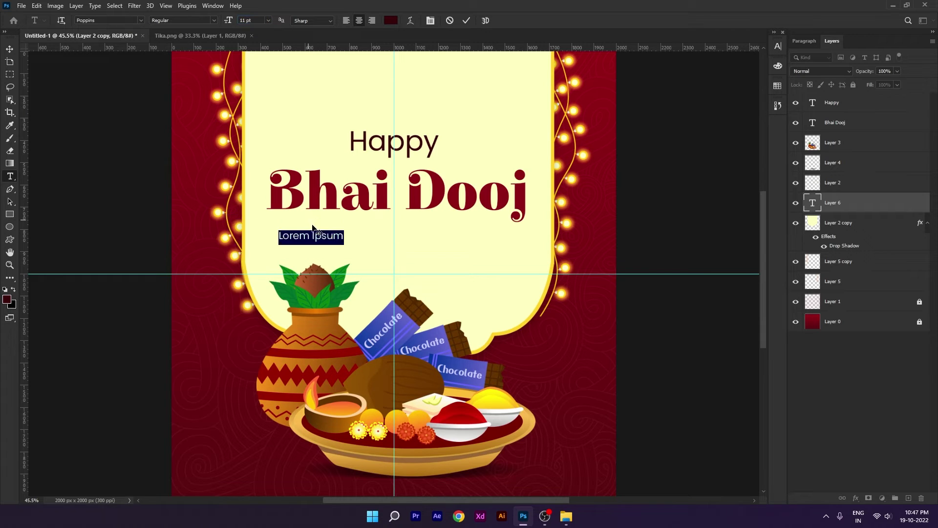
pyautogui.click(346, 20)
pyautogui.moveTo(345, 280); pyautogui.dragTo(344, 275)
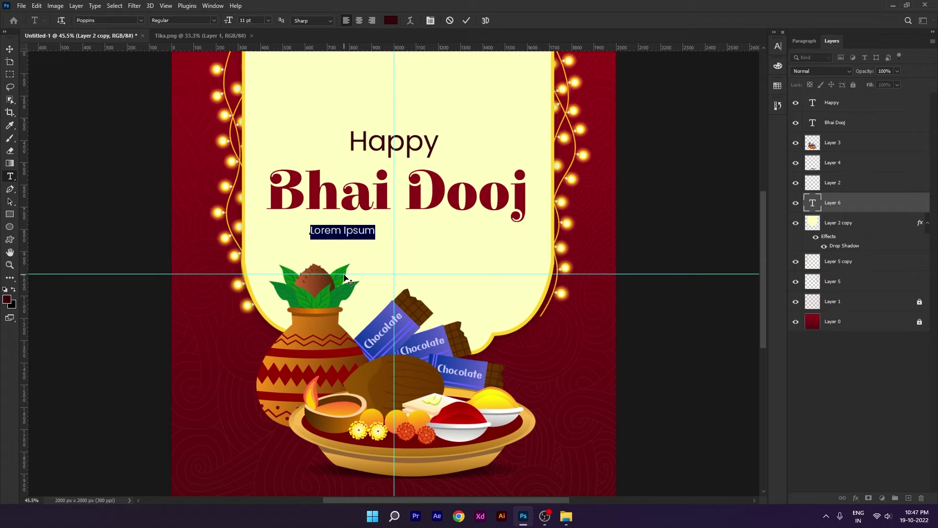
# Enter "May this Bhai Dooj brings immense happiness and sucess in your life." with the second line starting at "and", centre-align it and commit.
pyautogui.write('May')
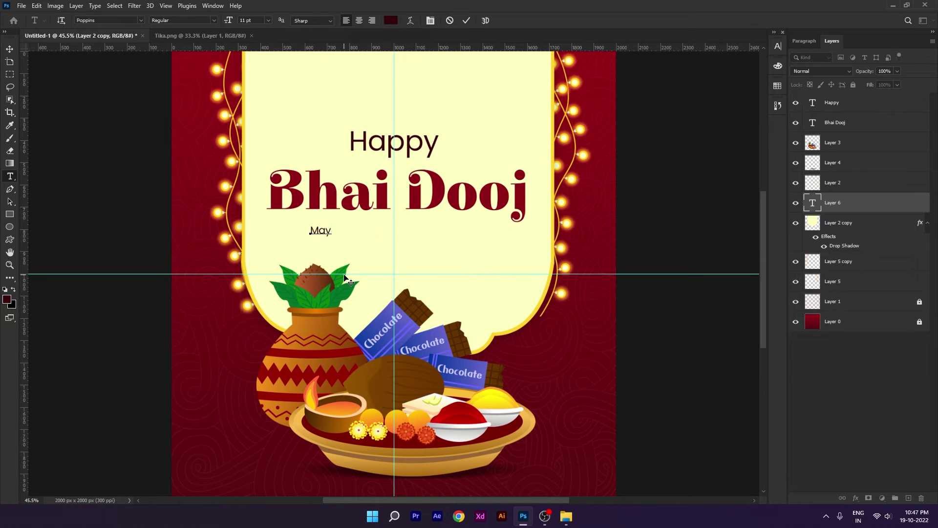
pyautogui.write(' this Bhai Dooj brings')
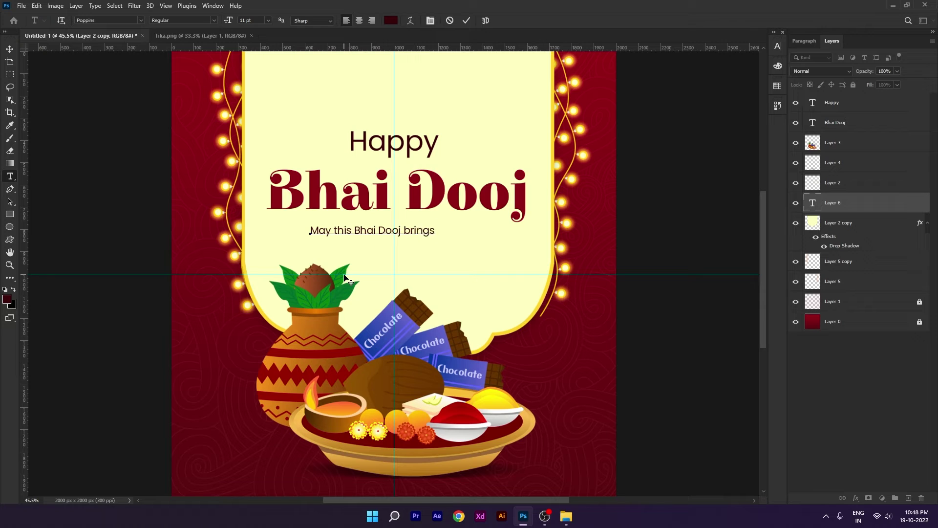
pyautogui.write(' immense happ')
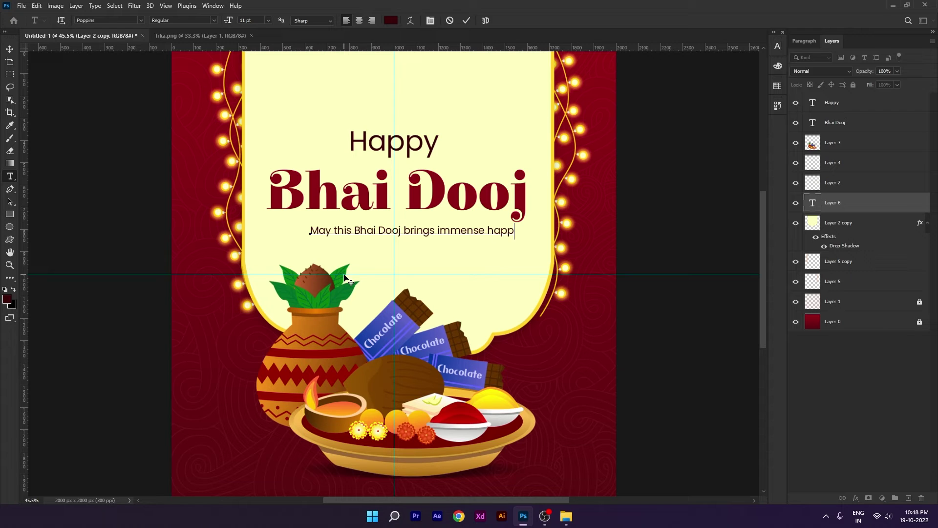
pyautogui.write('iness and sucess in')
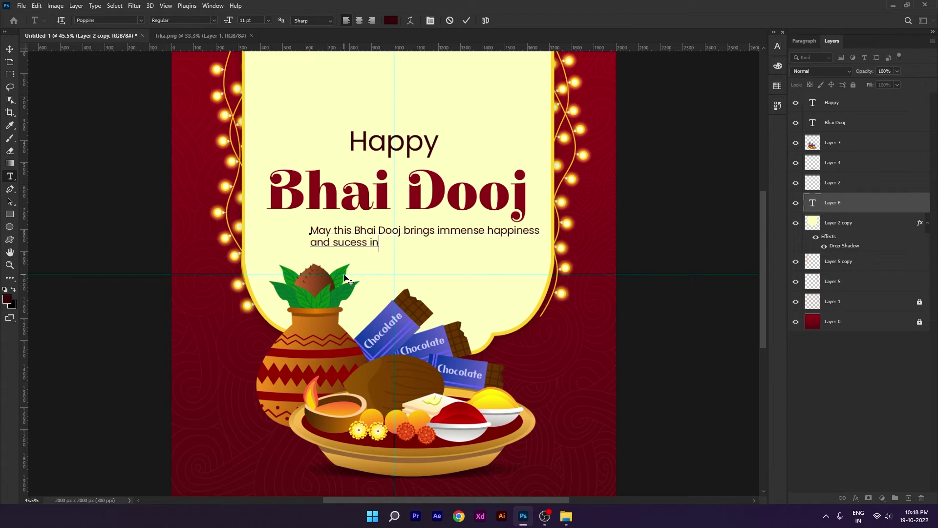
pyautogui.write(' your lif')
pyautogui.hotkey('ctrl', 'a')
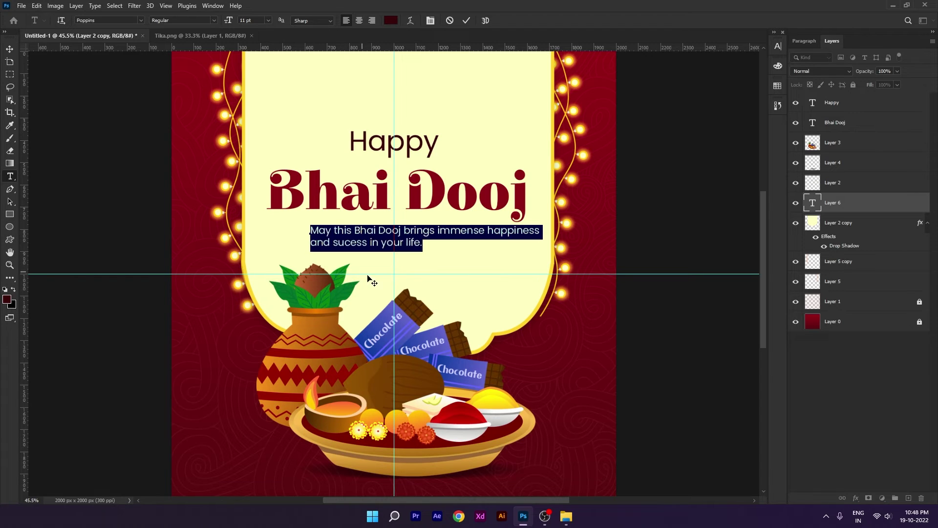
pyautogui.click(359, 20)
pyautogui.click(10, 49)
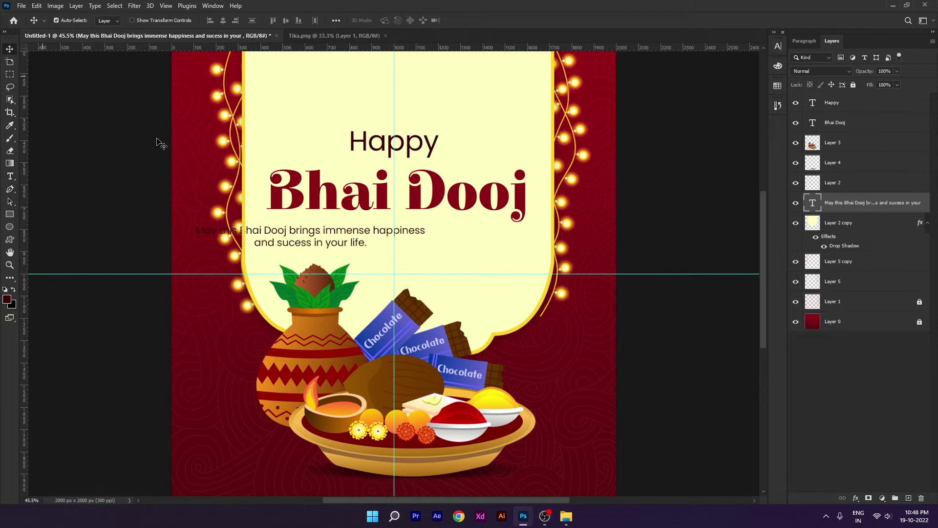
# Move the message beneath the "Bhai Dooj" heading and centre it on the vertical guide.
pyautogui.moveTo(313, 233); pyautogui.dragTo(411, 232)
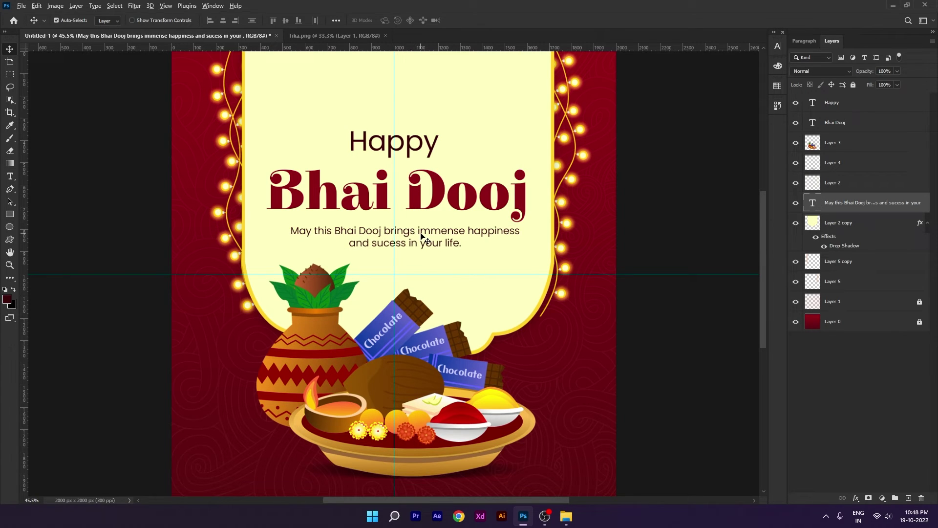
pyautogui.scroll(-1, 421, 234)
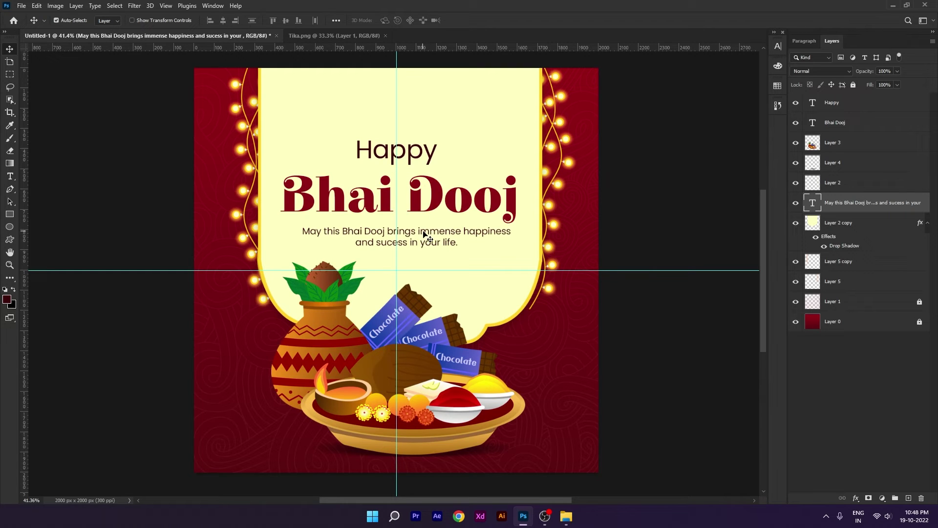
pyautogui.hotkey('ctrl', 't')
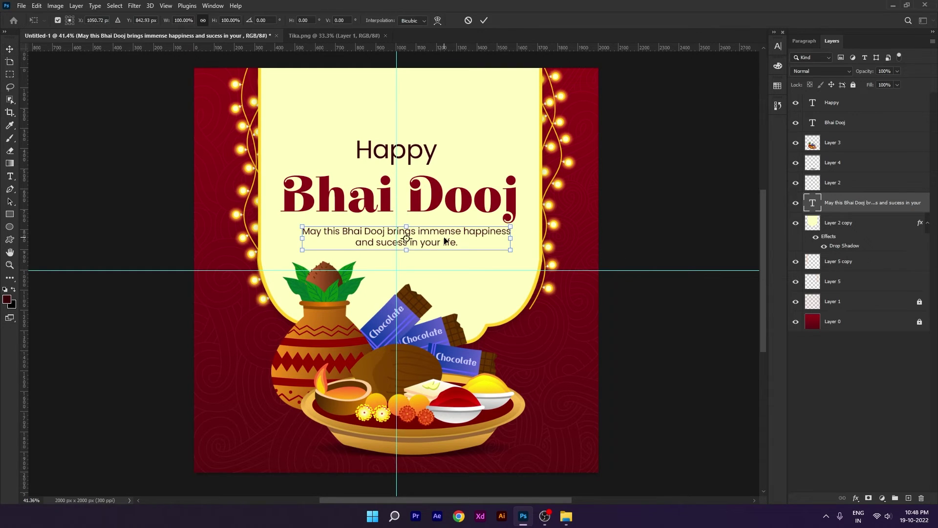
pyautogui.hotkey('shift', 'Left')
pyautogui.hotkey('shift', 'Left')
pyautogui.hotkey('shift', 'Left')
pyautogui.hotkey('shift', 'Left')
pyautogui.hotkey('shift', 'Left')
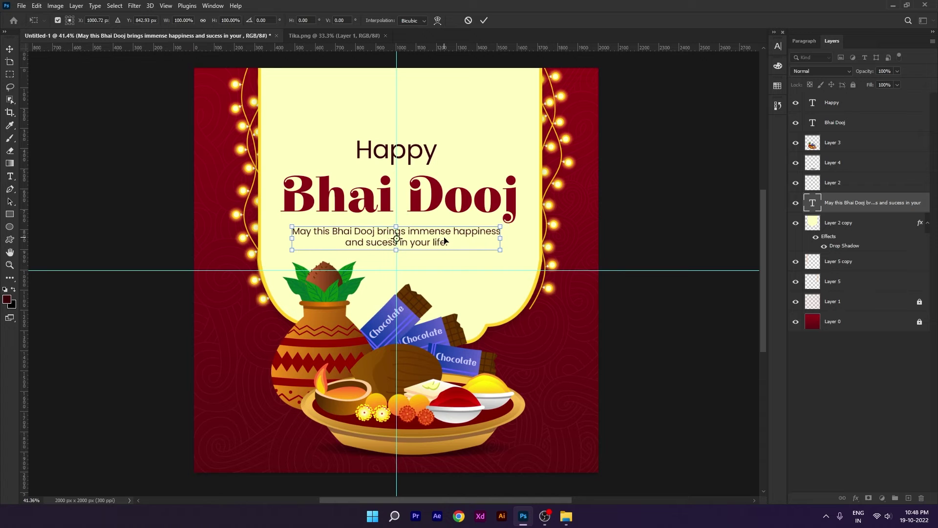
pyautogui.press('Return')
# Set the tracking of the whole message text to 25.
pyautogui.doubleClick(813, 203)
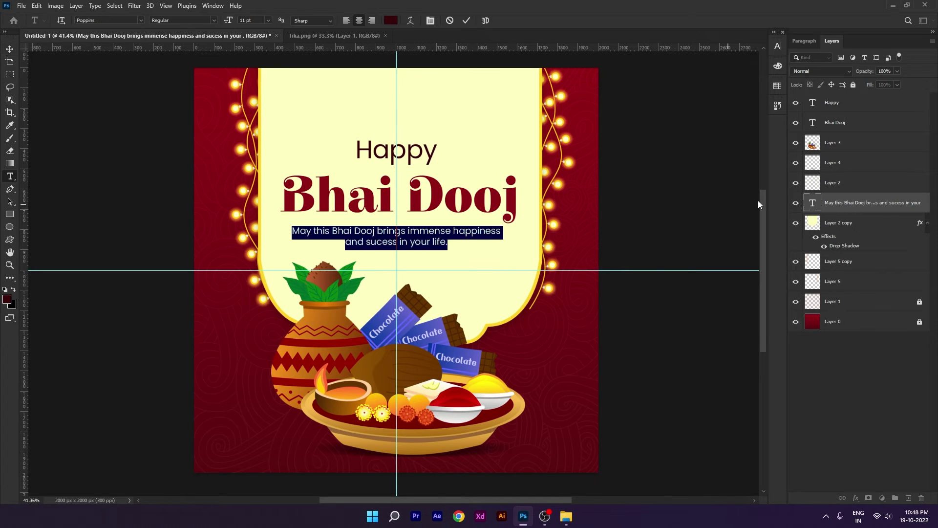
pyautogui.click(778, 46)
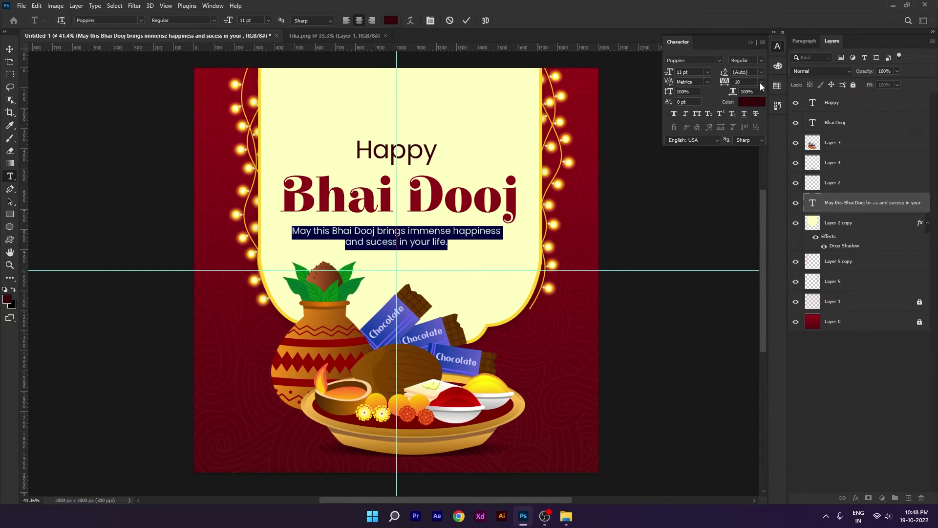
pyautogui.click(761, 83)
pyautogui.click(755, 168)
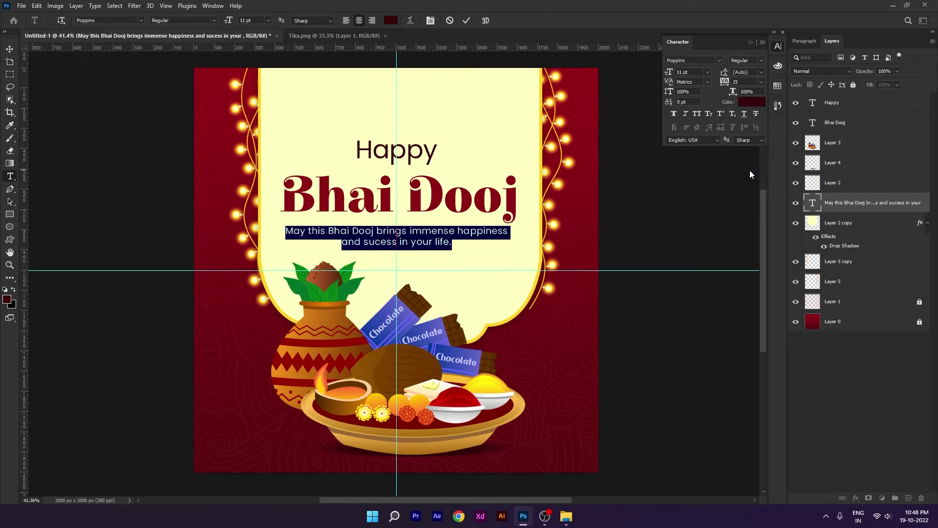
pyautogui.click(9, 49)
# Set the "Bhai Dooj" heading's font size to 58 pt and commit the text.
pyautogui.keyDown('alt'); pyautogui.scroll(2, 428, 220); pyautogui.keyUp('alt')
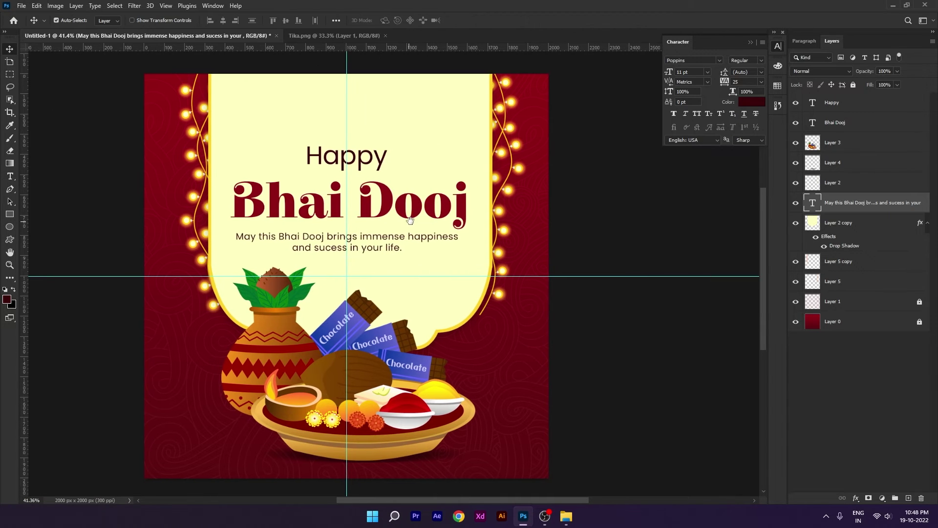
pyautogui.doubleClick(389, 201)
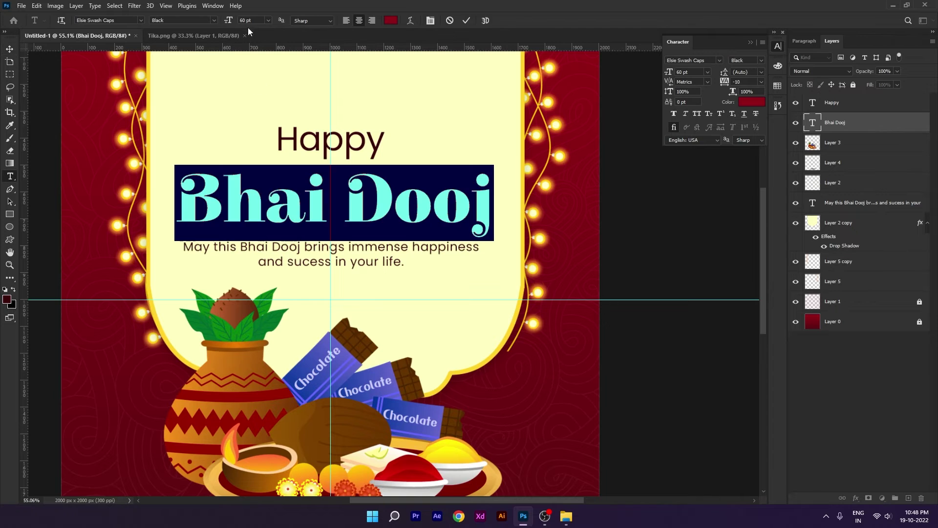
pyautogui.moveTo(256, 20); pyautogui.dragTo(127, 18)
pyautogui.write('58')
pyautogui.press('Return')
pyautogui.click(10, 49)
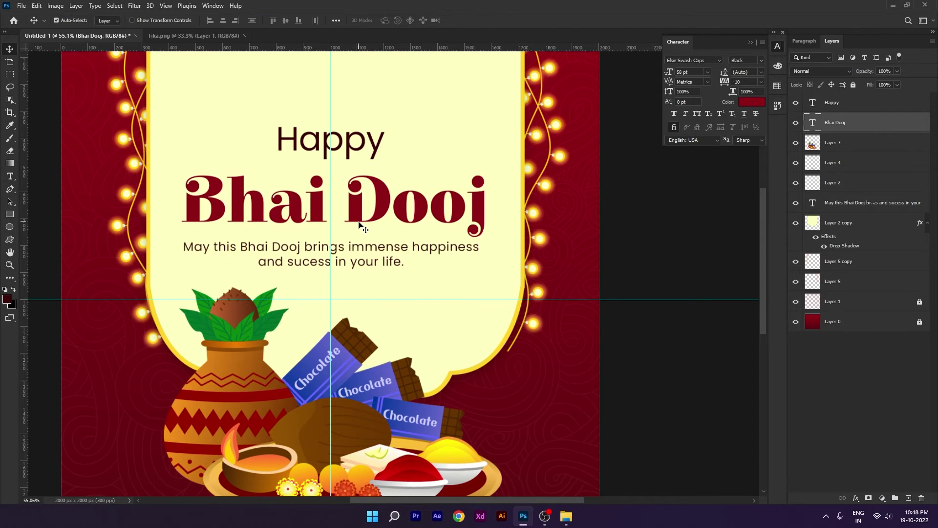
# Select the message text and place vertical guides at the heading's "B" stem and at the outer edge of its "j".
pyautogui.click(389, 253)
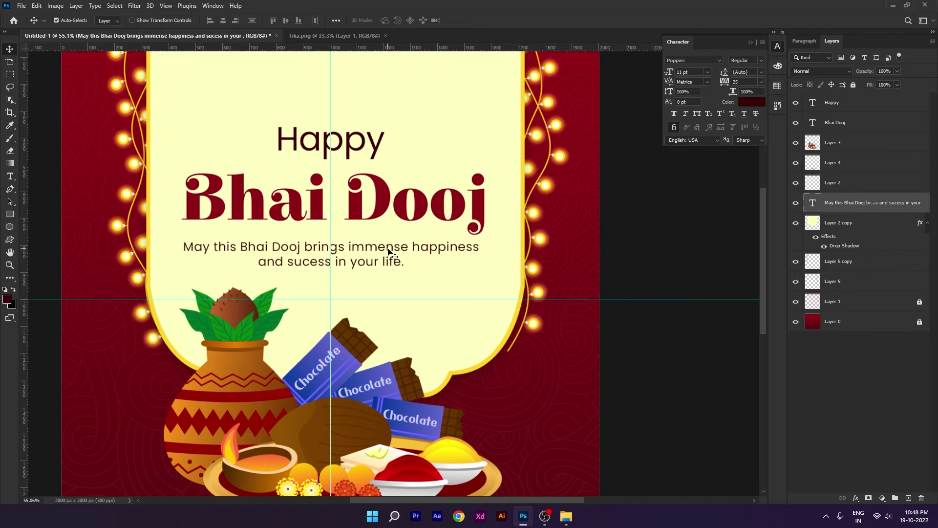
pyautogui.hotkey('ctrl', 't')
pyautogui.moveTo(259, 247); pyautogui.dragTo(263, 248)
pyautogui.press('Return')
pyautogui.press('Return')
pyautogui.scroll(5, 193, 212)
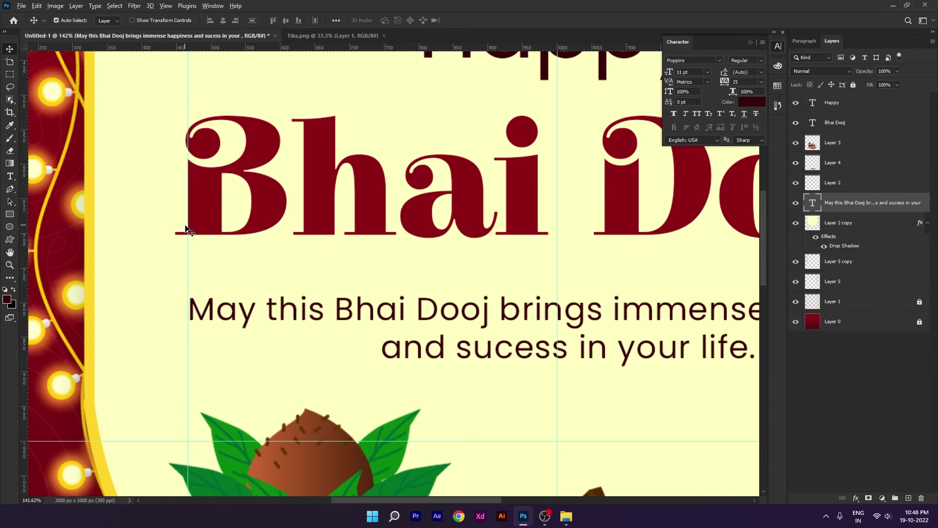
pyautogui.scroll(-3, 199, 210)
pyautogui.scroll(3, 500, 334)
pyautogui.moveTo(24, 293); pyautogui.dragTo(504, 252)
# Align the message's start with the guide at the "B", scale its end out to the guide at the "j", and hide the guides.
pyautogui.hscroll(-5, 357, 275)
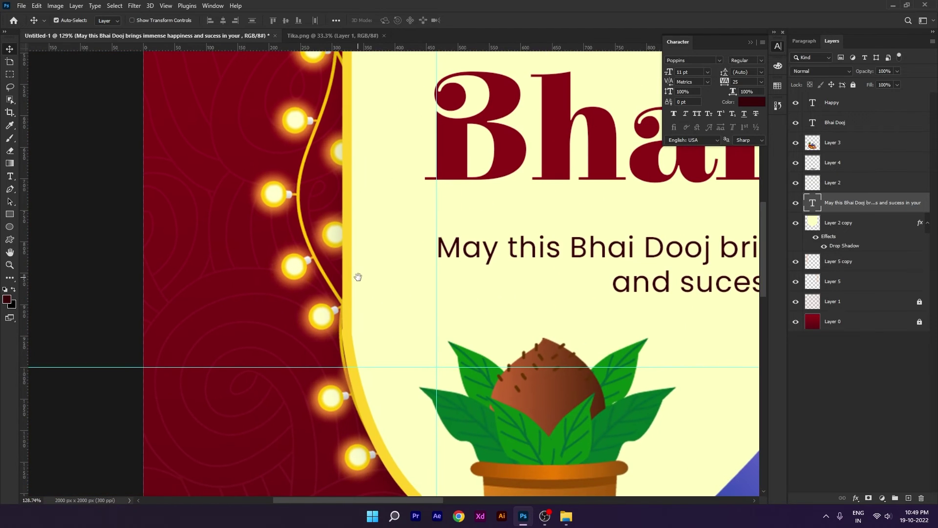
pyautogui.scroll(3, 445, 251)
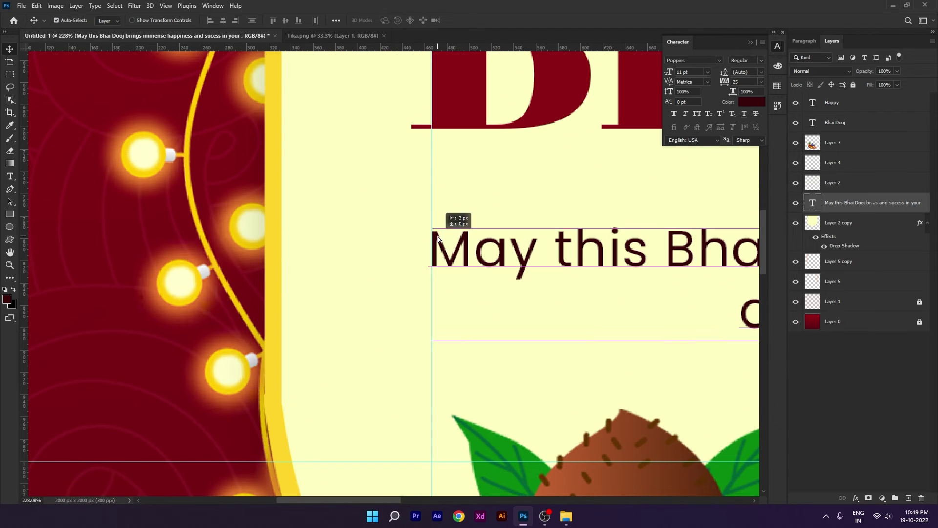
pyautogui.scroll(-1, 523, 266)
pyautogui.hscroll(6, 523, 265)
pyautogui.scroll(3, 567, 280)
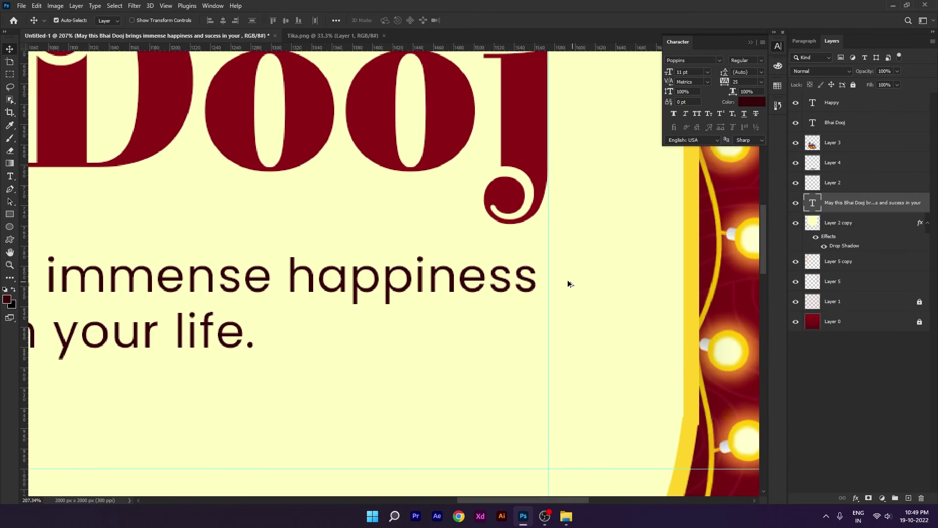
pyautogui.hotkey('ctrl', 't')
pyautogui.moveTo(533, 321); pyautogui.dragTo(549, 318)
pyautogui.press('Return')
pyautogui.hotkey('ctrl', '0')
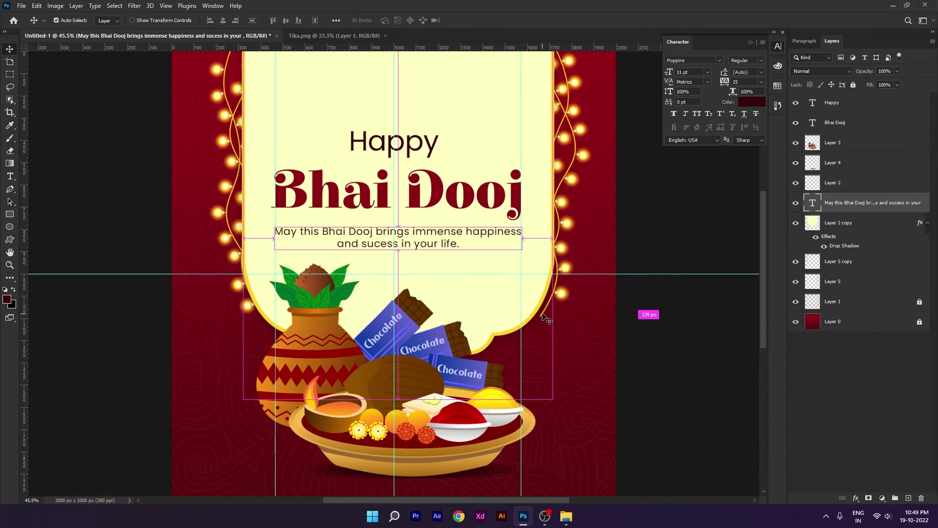
pyautogui.hotkey('ctrl', ';')
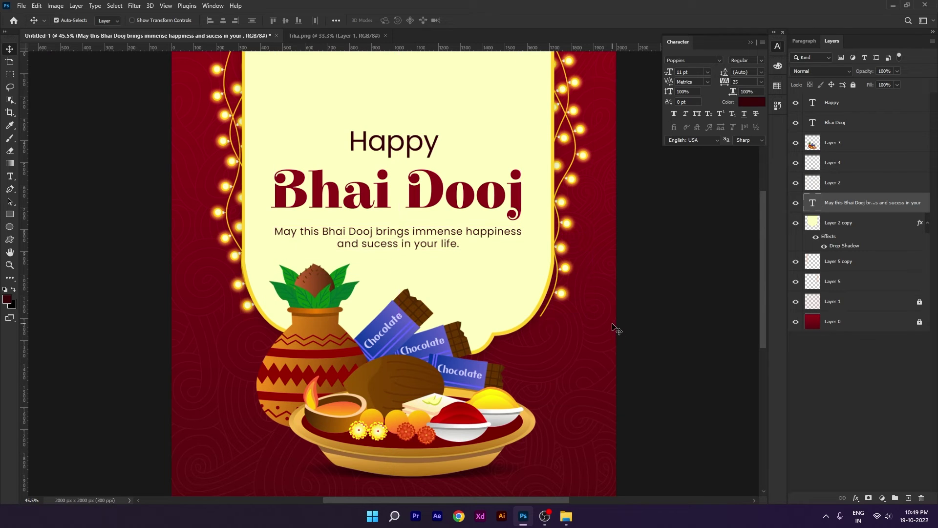
# Nudge the message slightly up, closer to the "Bhai Dooj" heading.
pyautogui.press('Up')
pyautogui.press('Up')
pyautogui.press('Up')
pyautogui.press('Up')
pyautogui.press('Up')
pyautogui.press('Up')
pyautogui.press('Up')
pyautogui.press('Up')
pyautogui.press('Up')
pyautogui.press('Up')
pyautogui.press('Up')
pyautogui.press('Up')
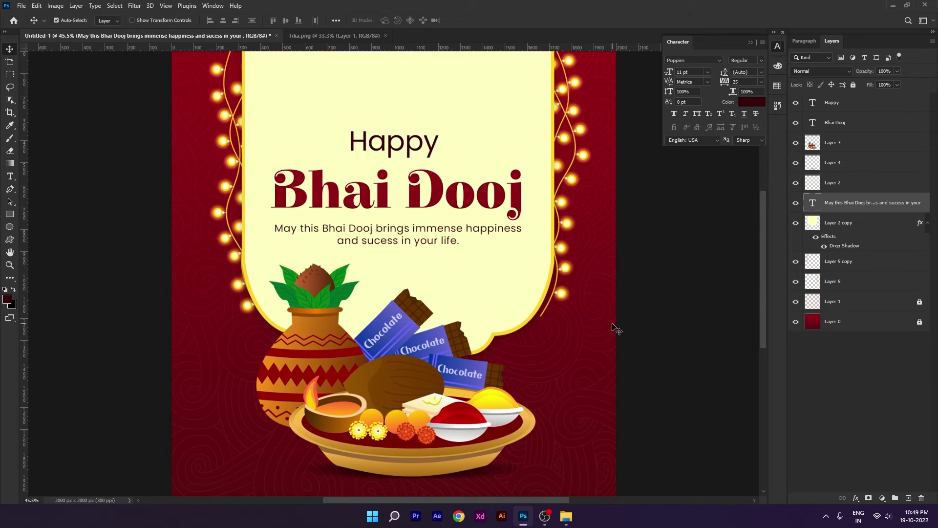
# Nudge the word "Happy" slightly down towards the heading, deselect it and collapse the character settings.
pyautogui.click(409, 152)
pyautogui.press('Down')
pyautogui.press('Down')
pyautogui.press('Down')
pyautogui.press('Down')
pyautogui.press('Down')
pyautogui.press('Down')
pyautogui.press('Down')
pyautogui.press('Down')
pyautogui.press('Down')
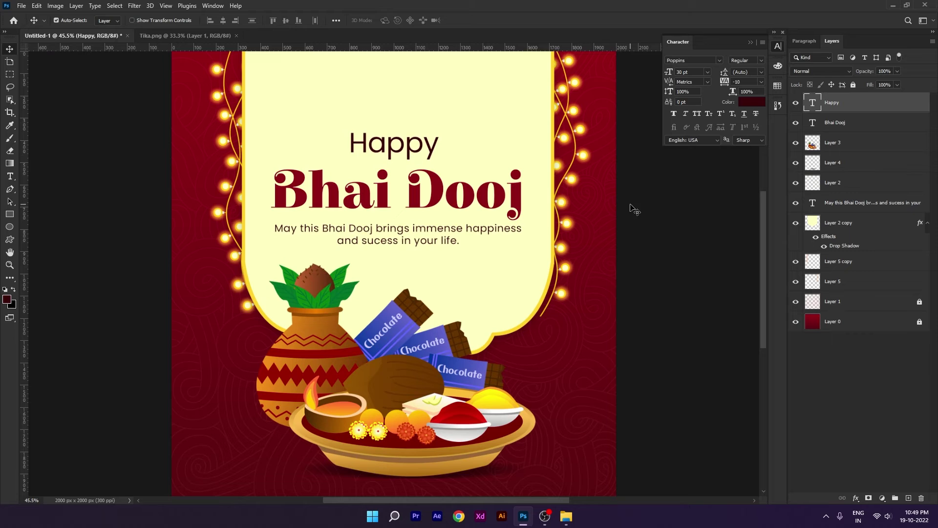
pyautogui.click(637, 197)
pyautogui.click(777, 46)
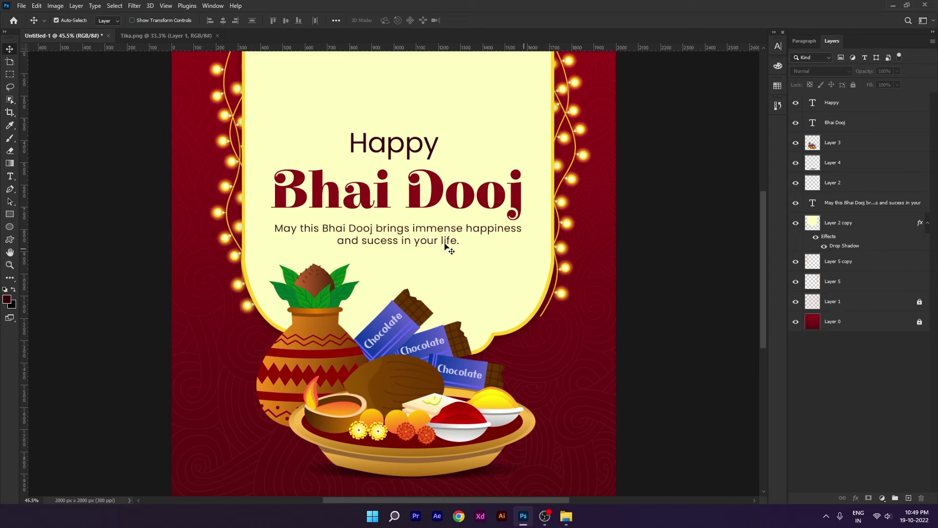
# Lock the cream panel's layer and the "Layer 5 copy" string lights layer beneath it.
pyautogui.scroll(-1, 442, 245)
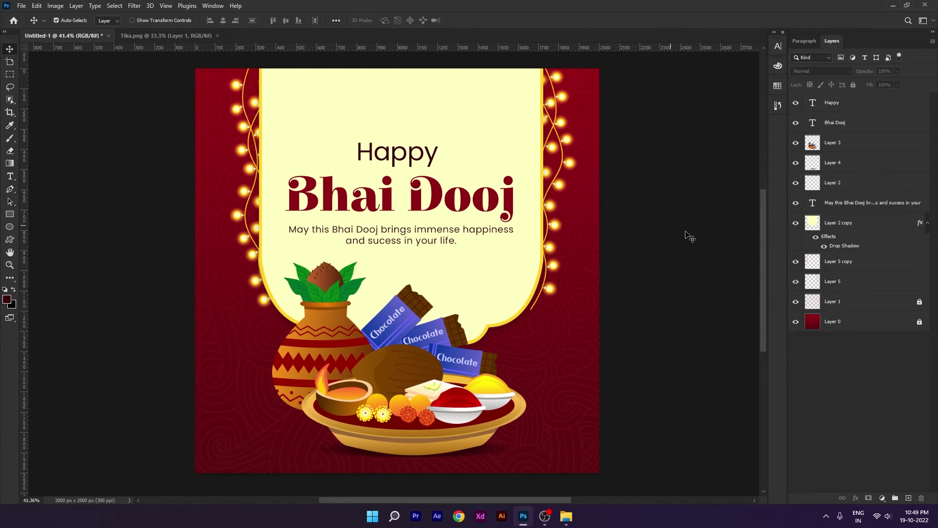
pyautogui.click(849, 234)
pyautogui.click(853, 85)
pyautogui.click(839, 262)
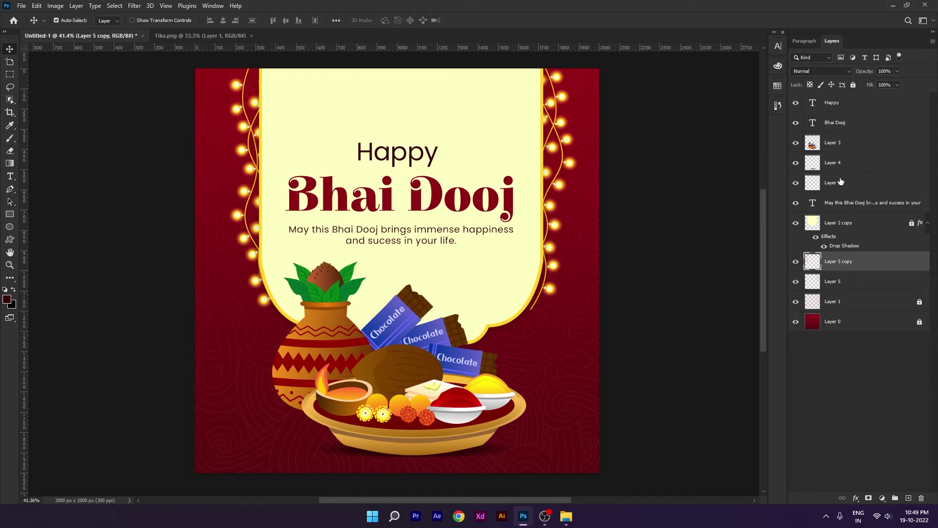
pyautogui.click(853, 85)
pyautogui.click(548, 102)
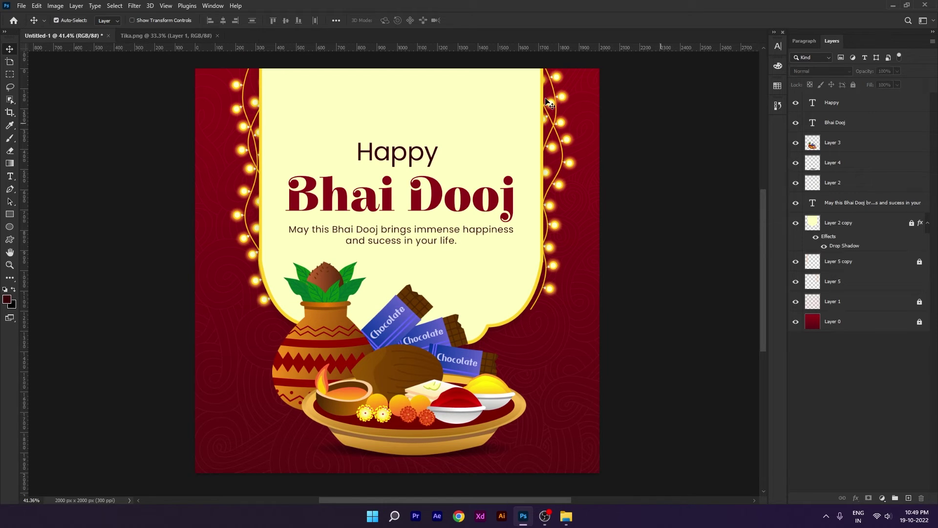
# Copy the red tika drawing from Tika.png into the Bhai Dooj post and close the Tika.png file.
pyautogui.click(206, 37)
pyautogui.moveTo(346, 142); pyautogui.dragTo(222, 50)
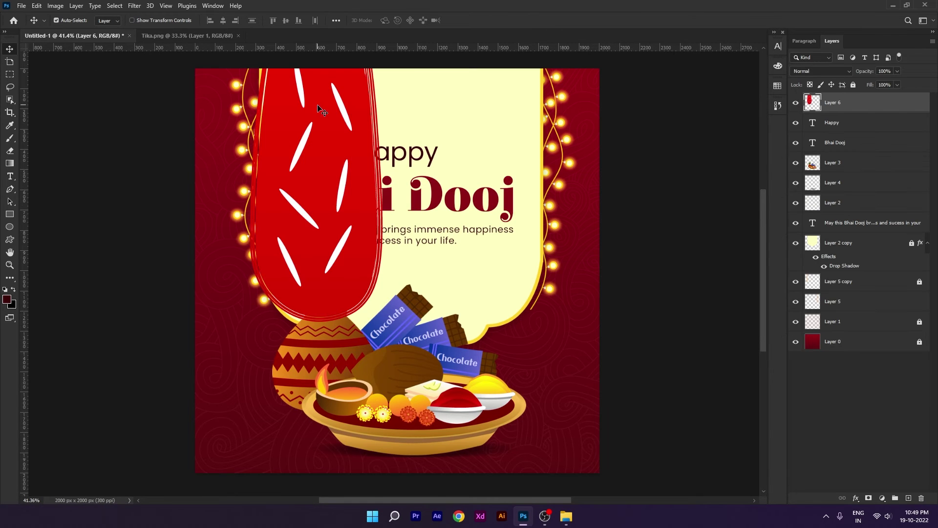
pyautogui.click(238, 36)
# Scale the tika drawing down and place it centred at the top of the cream panel, above the word "Happy".
pyautogui.moveTo(347, 144); pyautogui.dragTo(414, 145)
pyautogui.hotkey('ctrl', 't')
pyautogui.moveTo(449, 104); pyautogui.dragTo(397, 145)
pyautogui.moveTo(386, 92); pyautogui.dragTo(400, 83)
pyautogui.press('Return')
# Select the "Happy", "Bhai Dooj" and message texts together and nudge them slightly down.
pyautogui.scroll(1, 430, 149)
pyautogui.click(433, 157)
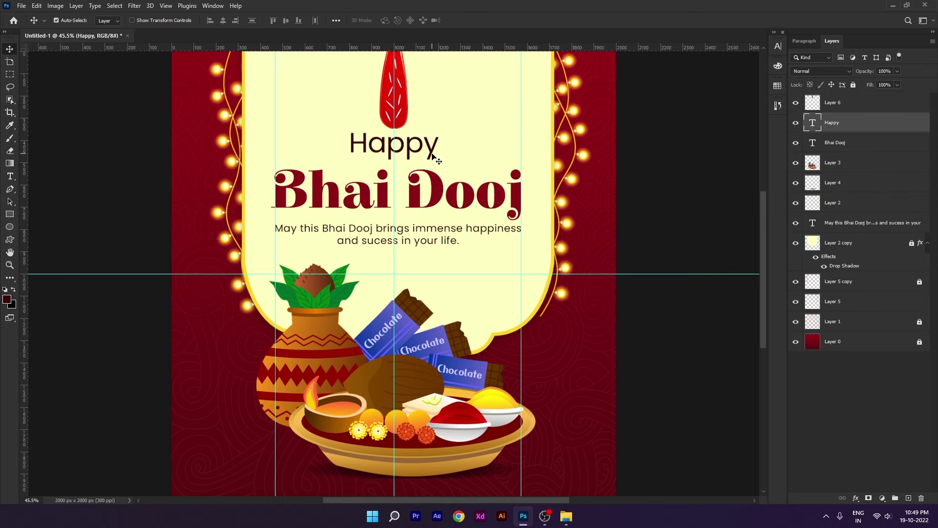
pyautogui.keyDown('shift'); pyautogui.click(438, 197); pyautogui.keyUp('shift')
pyautogui.keyDown('shift'); pyautogui.click(430, 229); pyautogui.keyUp('shift')
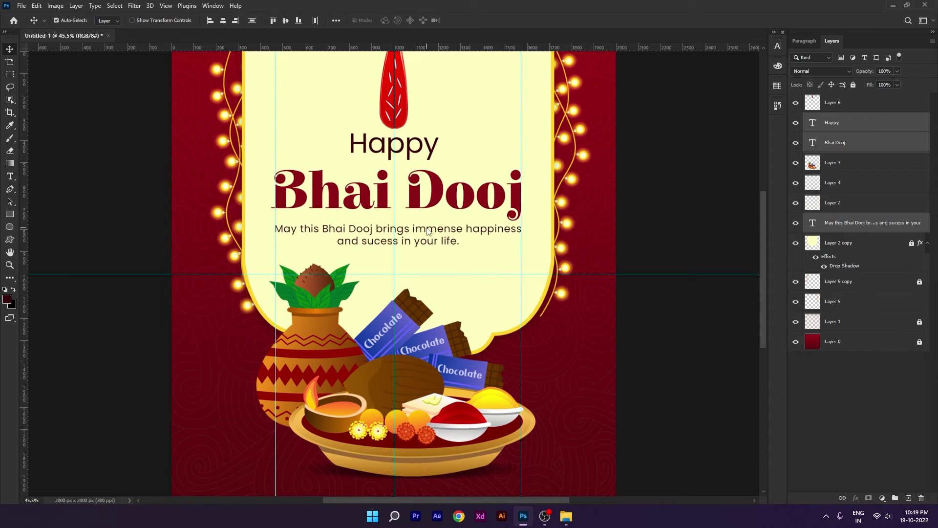
pyautogui.scroll(1, 484, 168)
# Move the tika down 40 px and shrink it so it sits centred between the panel's top edge and "Happy".
pyautogui.click(398, 131)
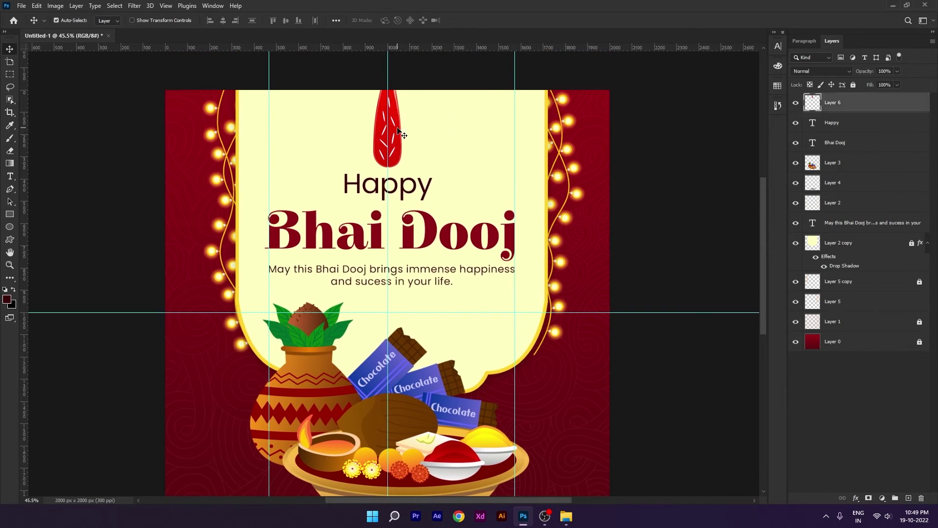
pyautogui.hotkey('ctrl', 't')
pyautogui.hotkey('shift', 'Down')
pyautogui.hotkey('shift', 'Down')
pyautogui.hotkey('shift', 'Down')
pyautogui.hotkey('shift', 'Down')
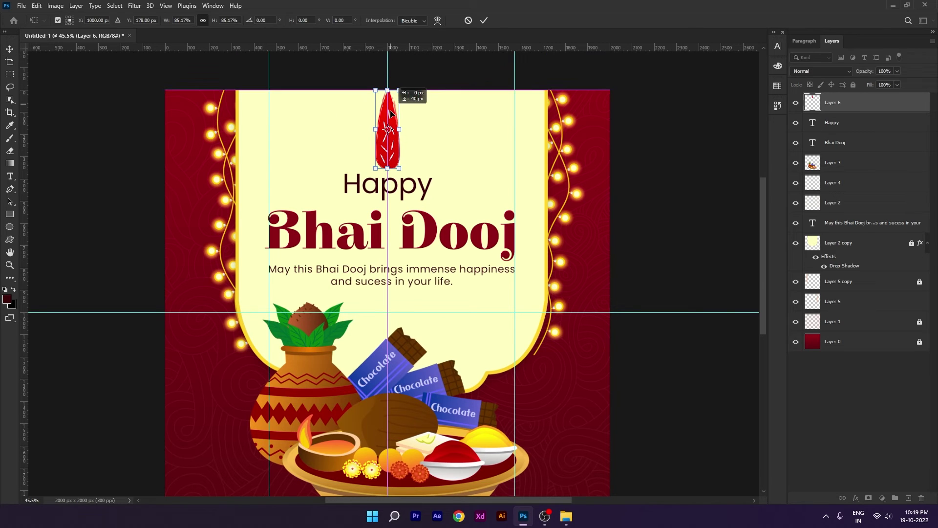
pyautogui.moveTo(387, 90); pyautogui.dragTo(388, 97)
pyautogui.press('Return')
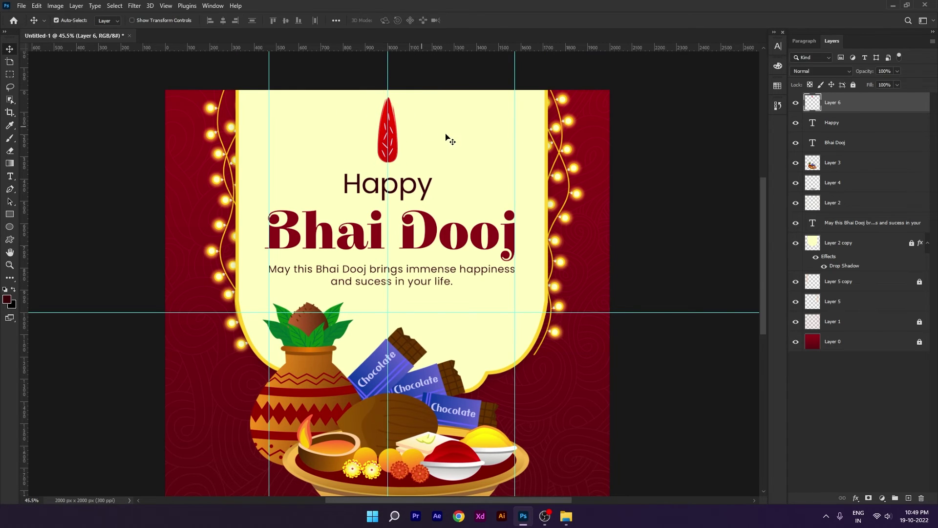
# Hide the guides and nudge the word "Happy" slightly down, away from the tika.
pyautogui.press('ctrl')
pyautogui.scroll(-1, 526, 156)
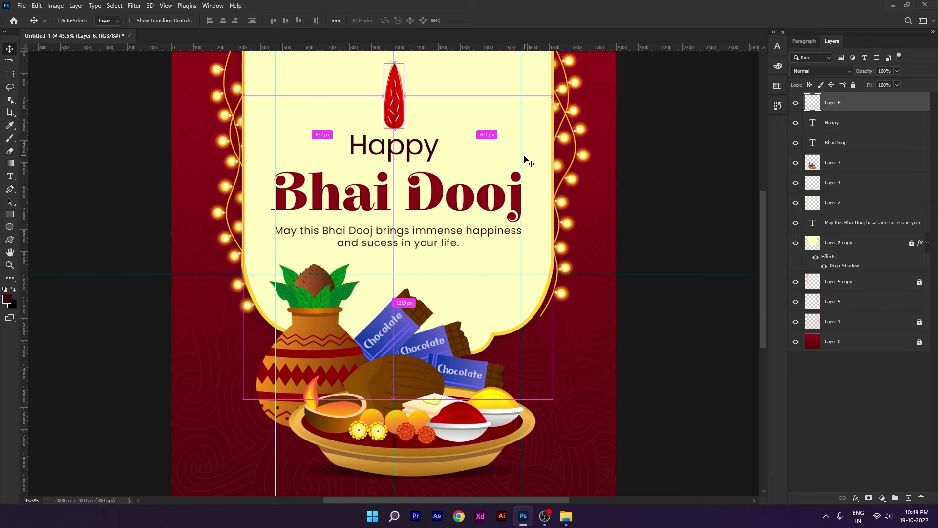
pyautogui.click(409, 154)
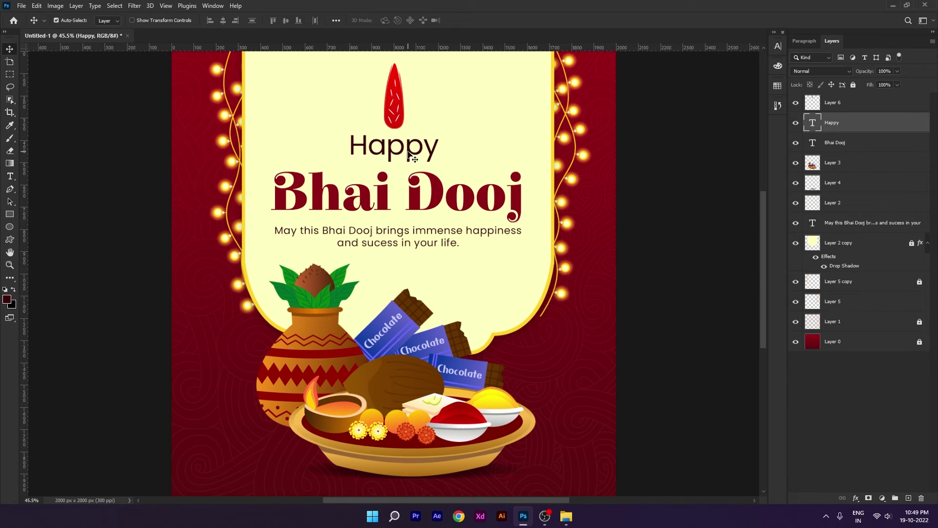
# Enlarge the tika slightly above the word "Happy" and deselect it.
pyautogui.click(394, 110)
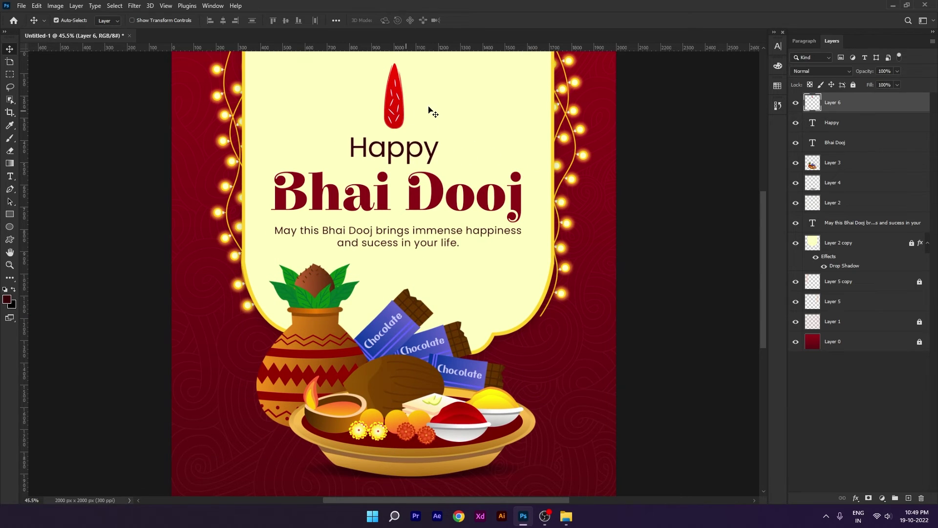
pyautogui.scroll(1, 435, 109)
pyautogui.hotkey('ctrl', 't')
pyautogui.moveTo(404, 92); pyautogui.dragTo(405, 90)
pyautogui.press('Return')
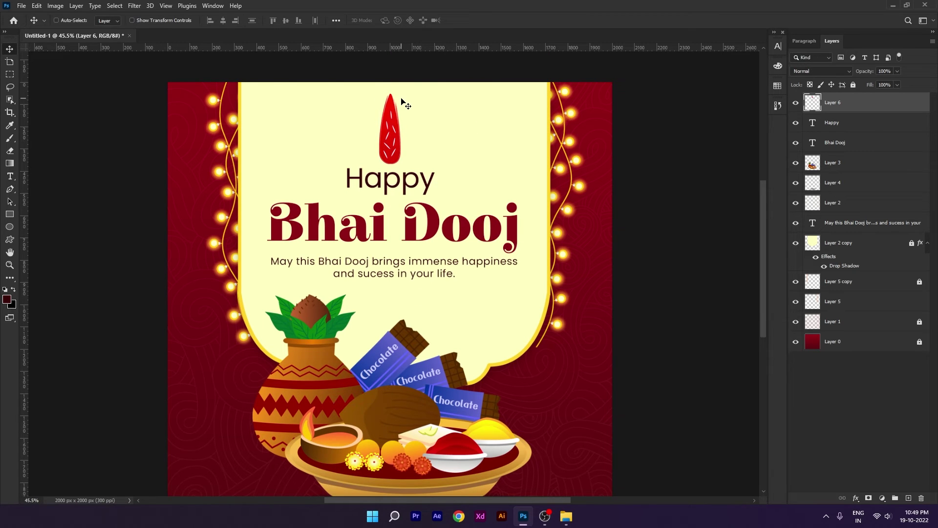
pyautogui.scroll(-1, 399, 196)
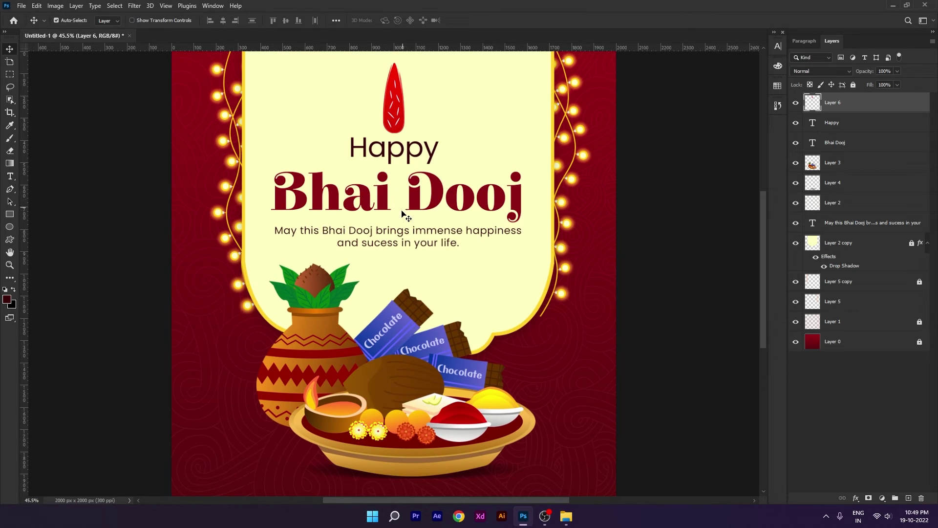
pyautogui.scroll(-1, 399, 231)
pyautogui.click(621, 305)
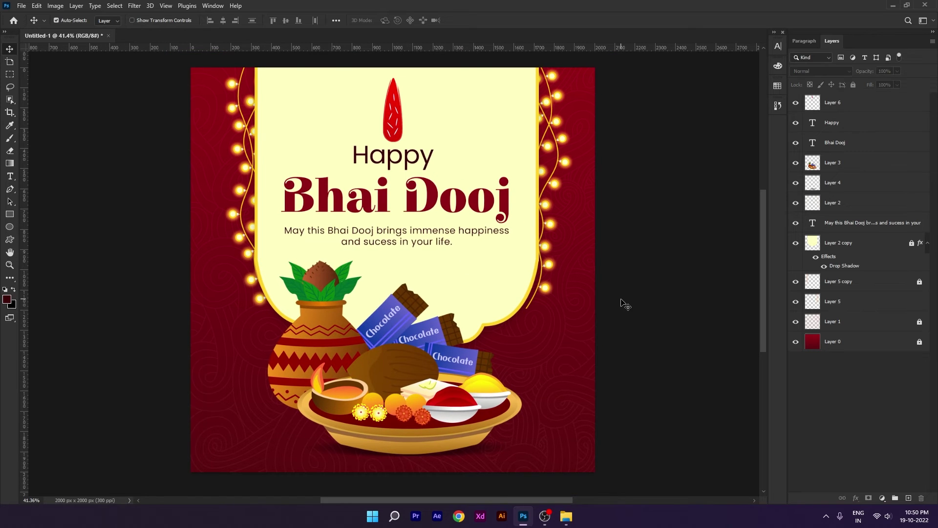
# Draw a pointed-petal flower from the Flowers custom shapes, about 409 by 421 px, over the cream panel's lower right curve.
pyautogui.hscroll(1, 668, 315)
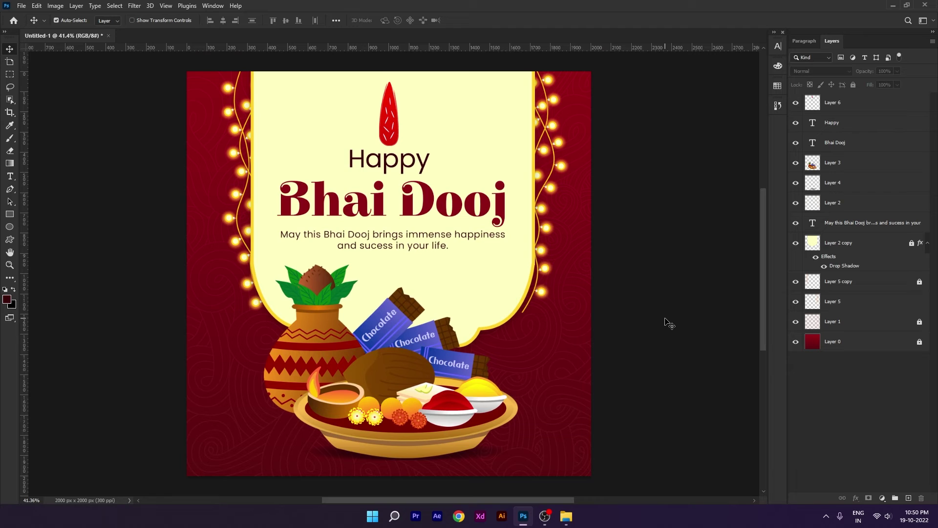
pyautogui.scroll(1, 669, 323)
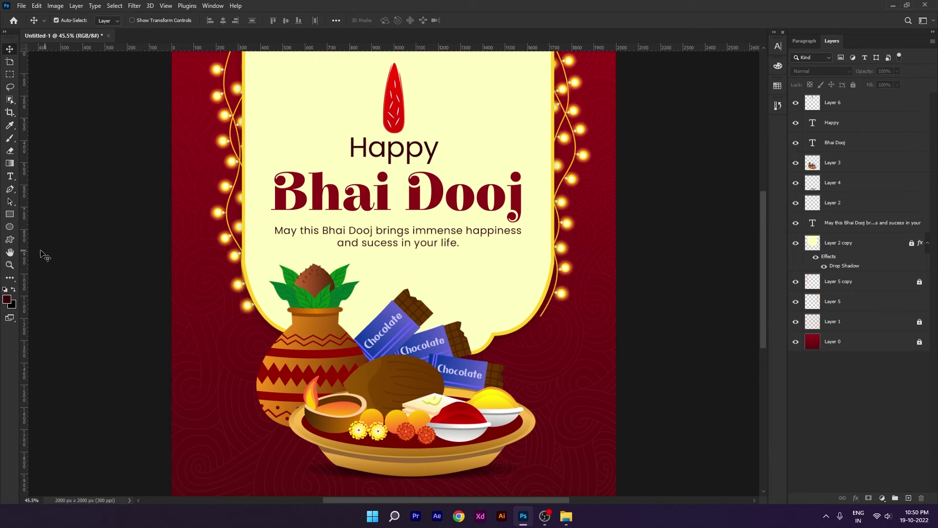
pyautogui.click(10, 240)
pyautogui.click(387, 20)
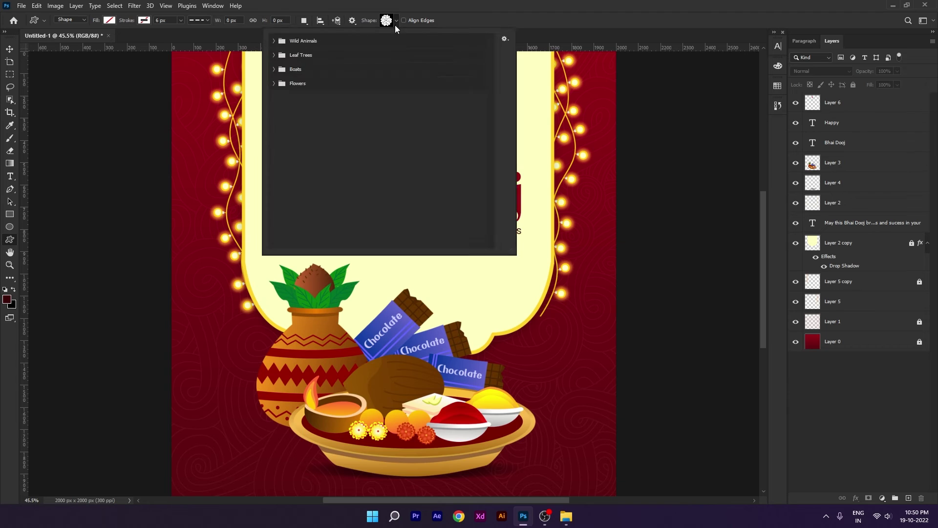
pyautogui.click(275, 83)
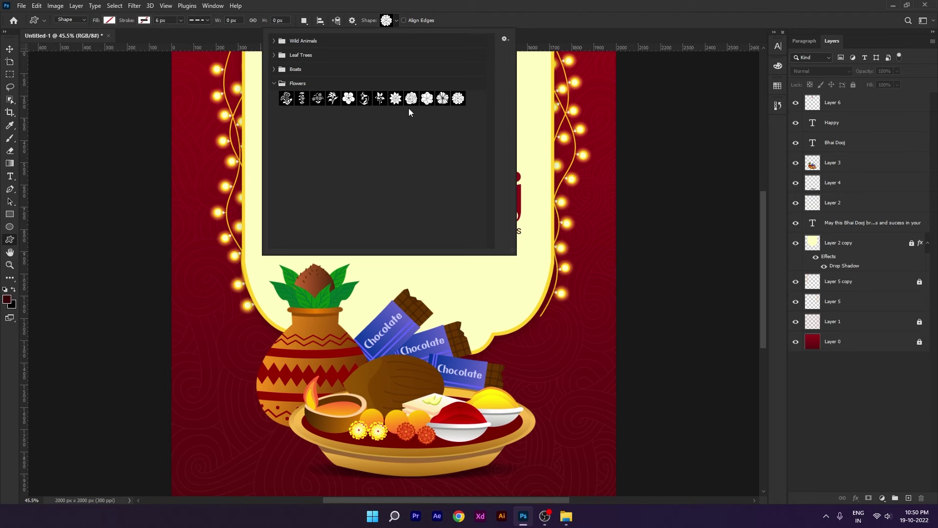
pyautogui.click(395, 100)
pyautogui.click(16, 240)
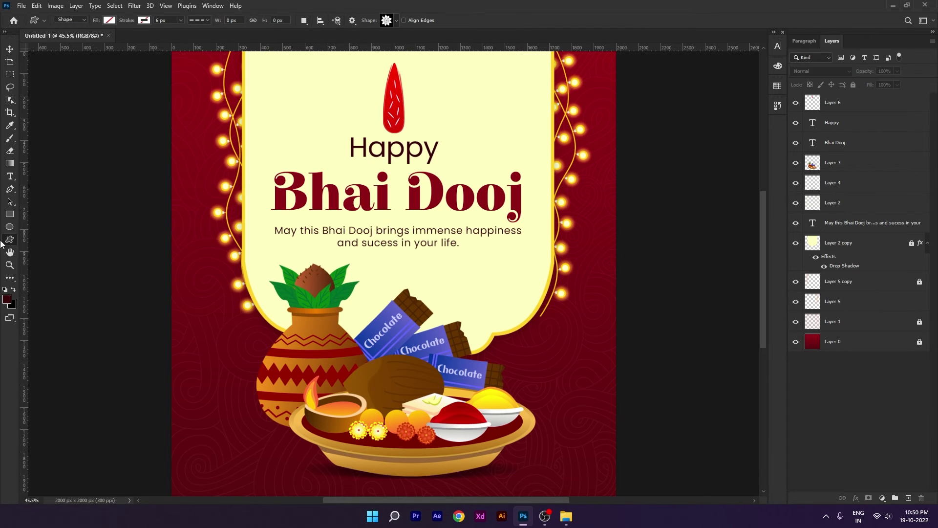
pyautogui.click(397, 22)
pyautogui.click(395, 99)
pyautogui.moveTo(430, 270); pyautogui.dragTo(541, 363)
pyautogui.click(730, 149)
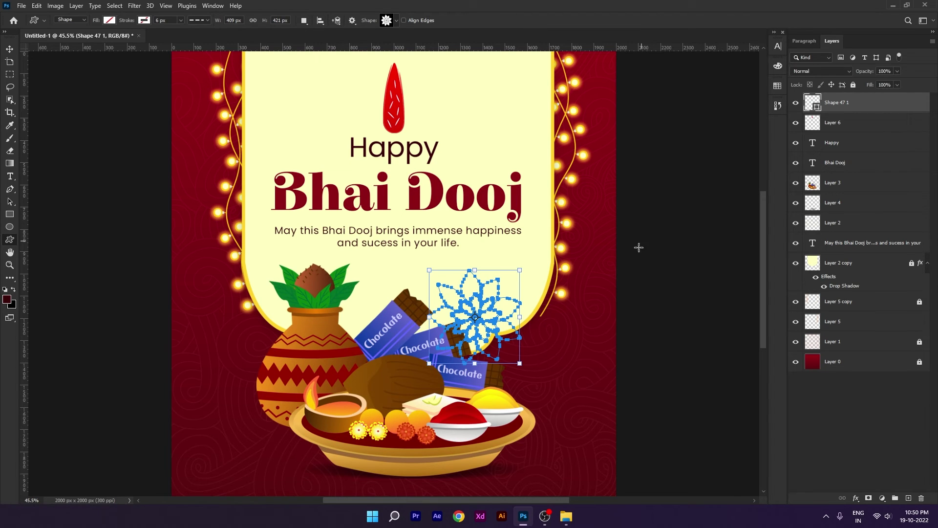
# Give the flower shape a linear gradient fill and set the gradient's first colour stop to c10313.
pyautogui.click(108, 20)
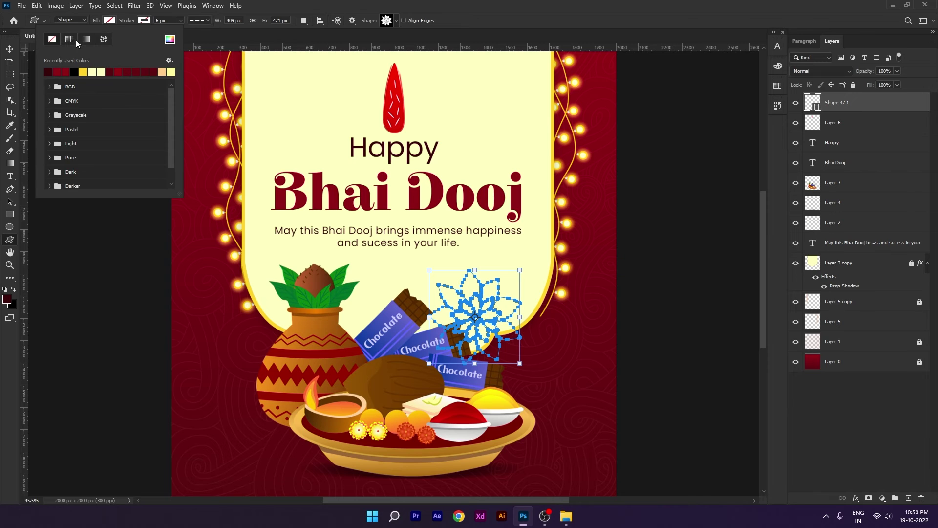
pyautogui.click(87, 39)
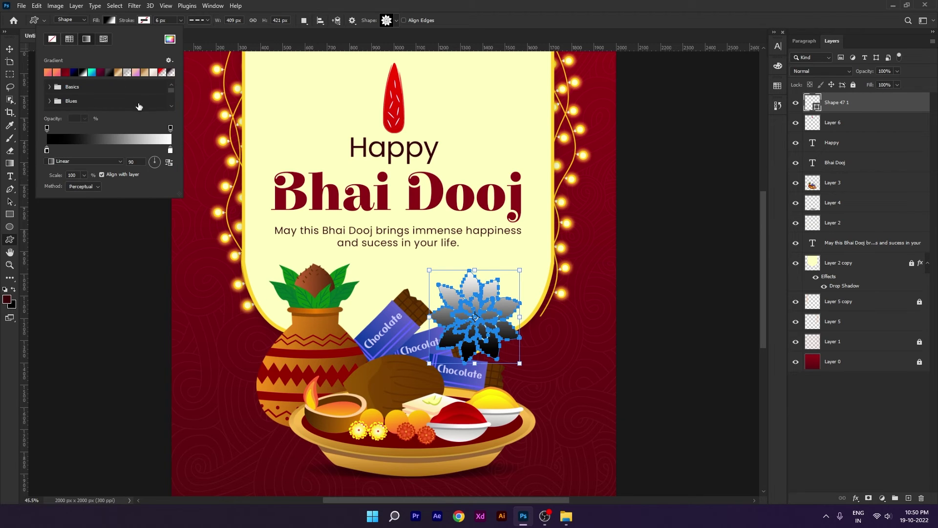
pyautogui.doubleClick(47, 152)
pyautogui.moveTo(278, 157); pyautogui.dragTo(274, 191)
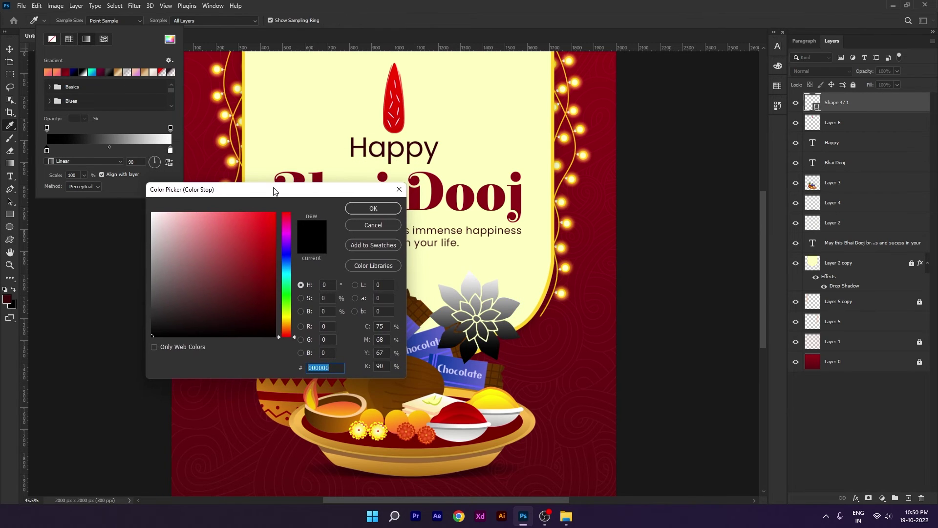
pyautogui.write('c')
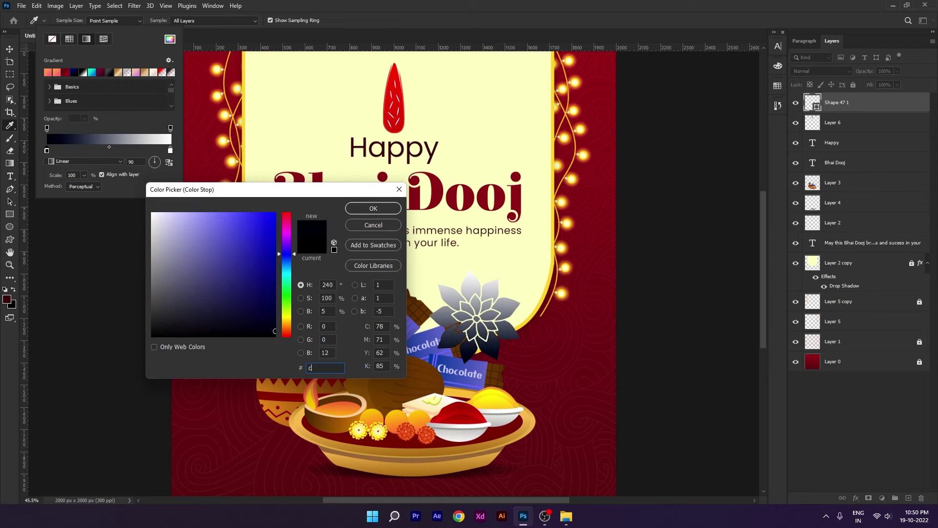
pyautogui.write('10')
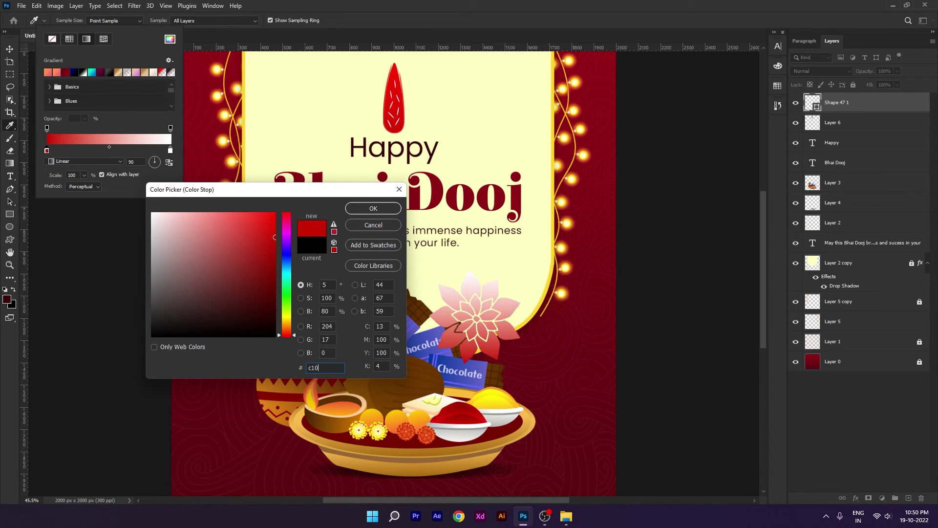
pyautogui.write('313')
pyautogui.click(373, 208)
# Set the end colour stop of the flower's gradient fill to a40c1a.
pyautogui.doubleClick(170, 152)
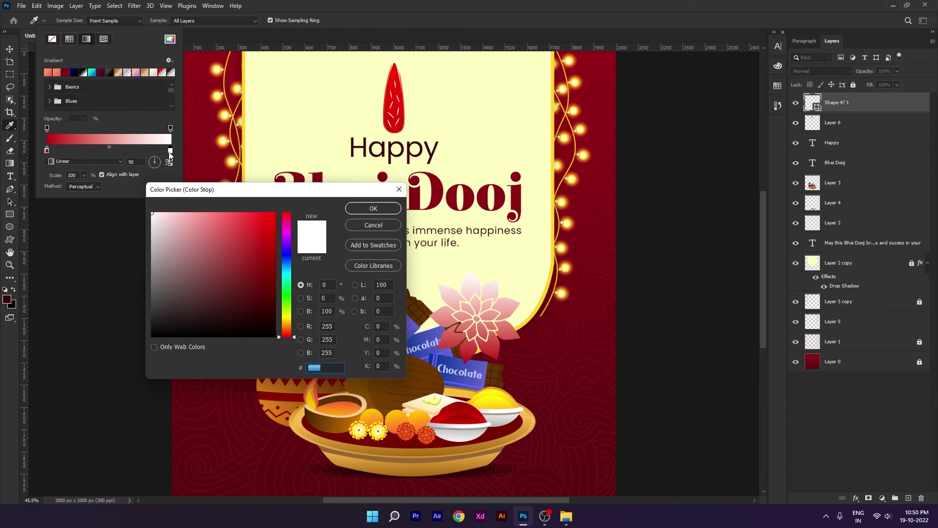
pyautogui.write('a')
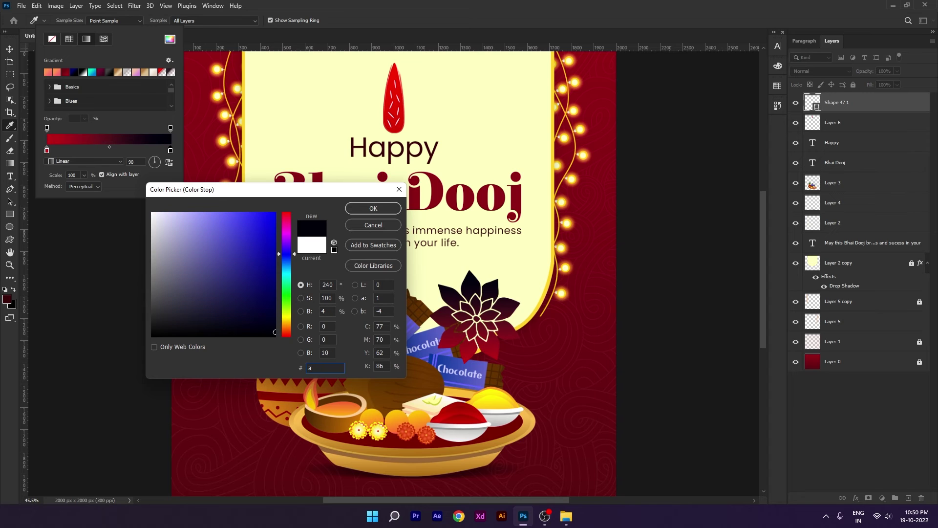
pyautogui.write('40c1a')
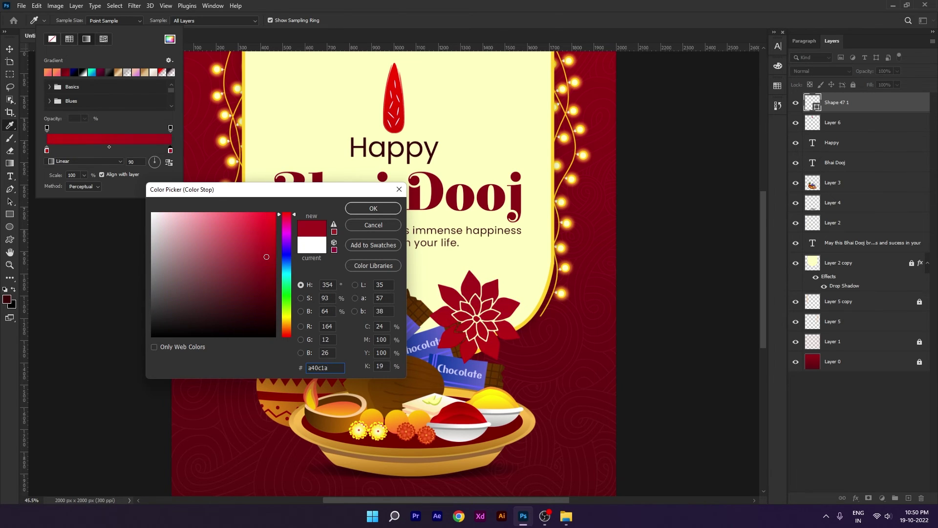
pyautogui.press('Return')
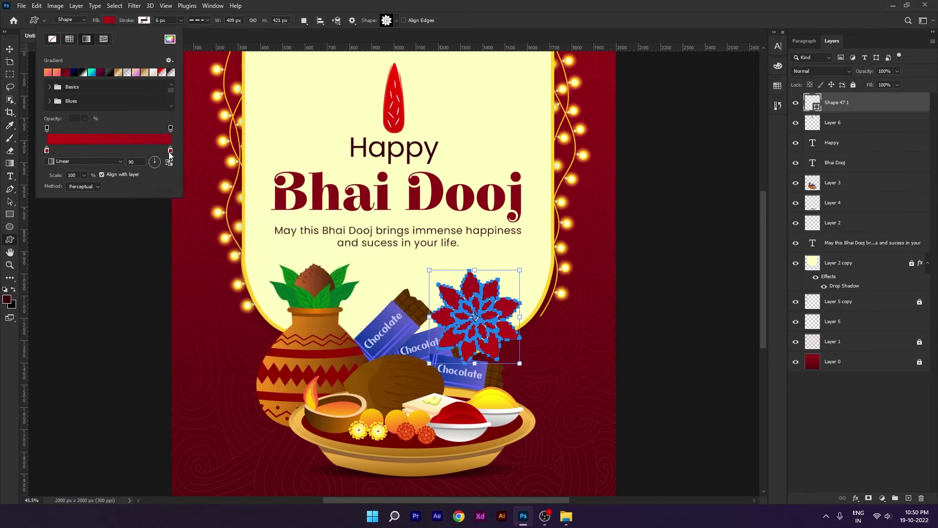
# Move the red flower outward so it overlaps the cream panel's right edge beside the string lights.
pyautogui.click(9, 49)
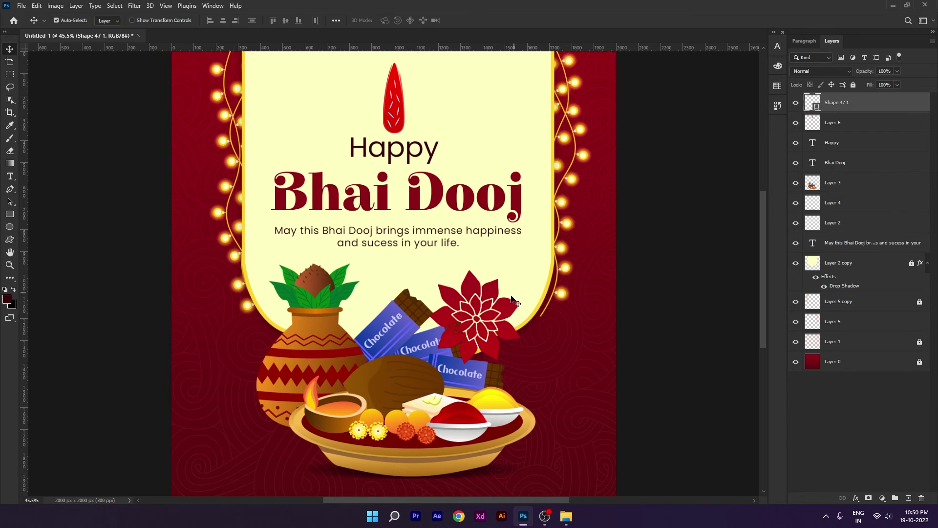
pyautogui.moveTo(486, 291); pyautogui.dragTo(544, 287)
pyautogui.moveTo(493, 294); pyautogui.dragTo(421, 280)
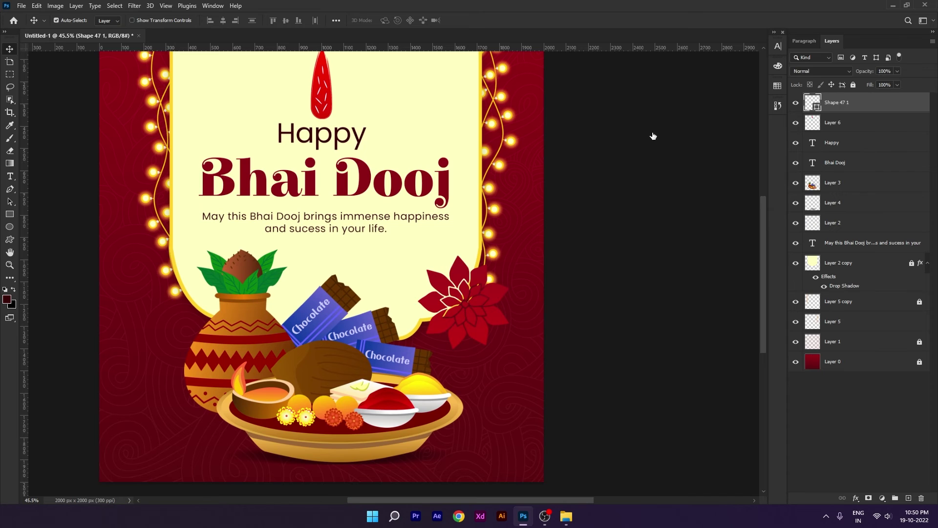
# Add a Multiply drop shadow to the flower with its opacity set to 38%.
pyautogui.click(513, 291)
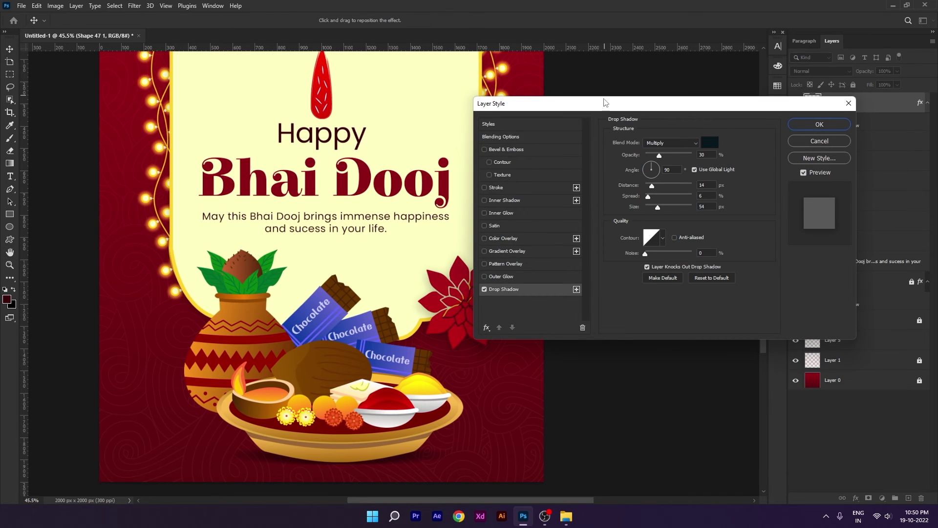
pyautogui.moveTo(605, 102); pyautogui.dragTo(622, 101)
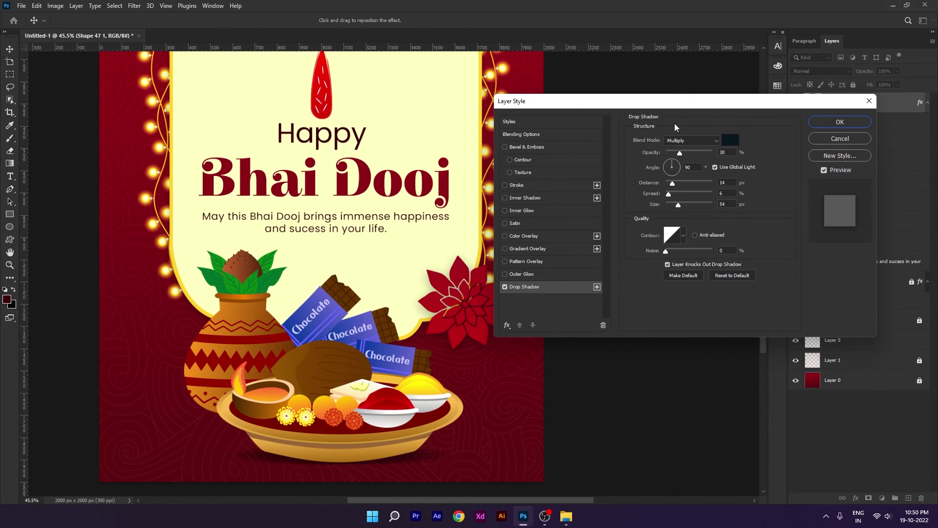
pyautogui.doubleClick(731, 154)
pyautogui.write('38')
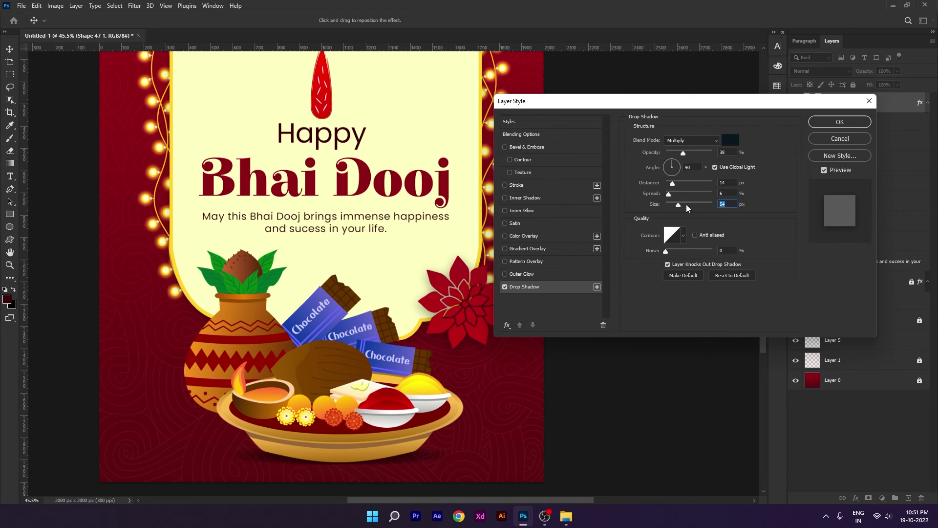
pyautogui.click(840, 121)
# Duplicate the red flower together with its drop shadow.
pyautogui.moveTo(608, 229); pyautogui.dragTo(598, 232)
pyautogui.click(622, 243)
pyautogui.click(489, 299)
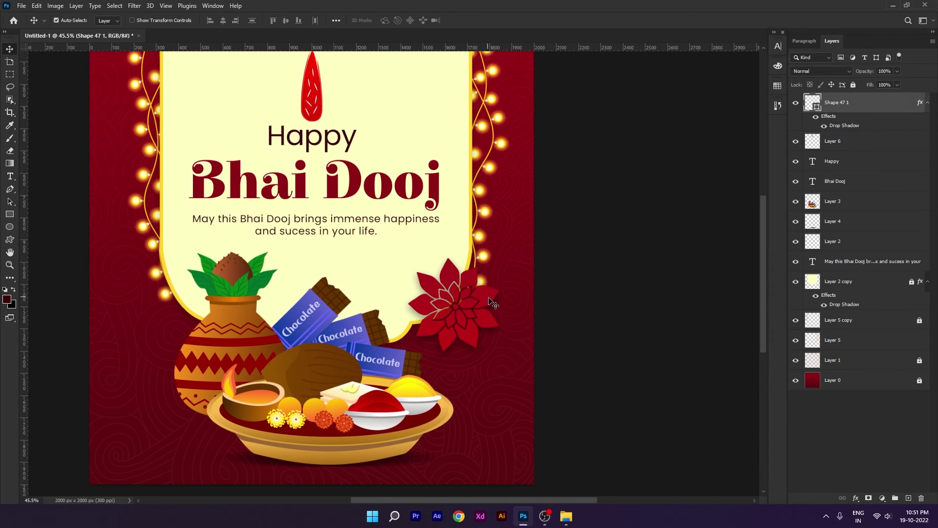
pyautogui.moveTo(490, 296); pyautogui.dragTo(491, 293)
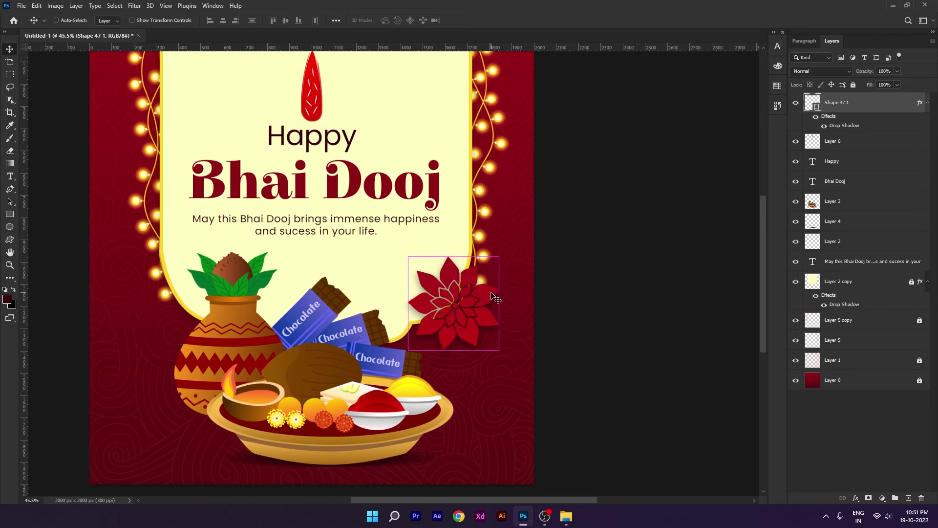
pyautogui.hotkey('ctrl', 'j')
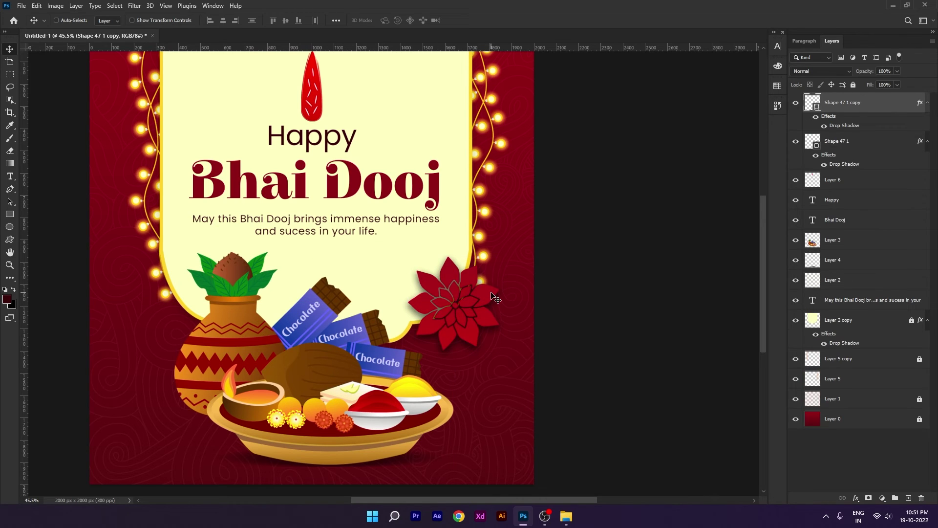
# Scale the duplicated flower down about its centre to form a smaller inner layer of petals.
pyautogui.hotkey('ctrl', 't')
pyautogui.moveTo(499, 256)
pyautogui.mouseDown()
pyautogui.moveTo(486, 263)
pyautogui.moveTo(491, 272)
pyautogui.mouseUp()
pyautogui.press('Return')
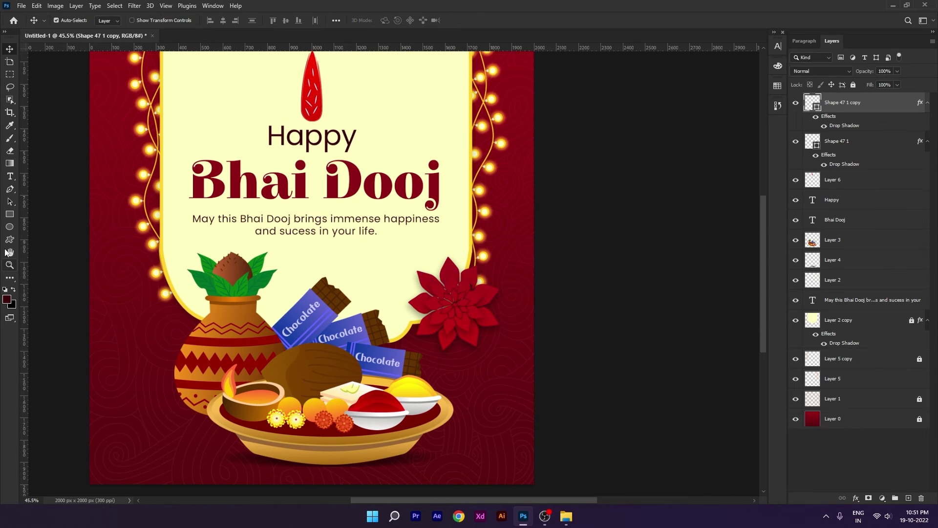
# Replace the inner flower's gradient fill with the solid colour de1828.
pyautogui.click(11, 228)
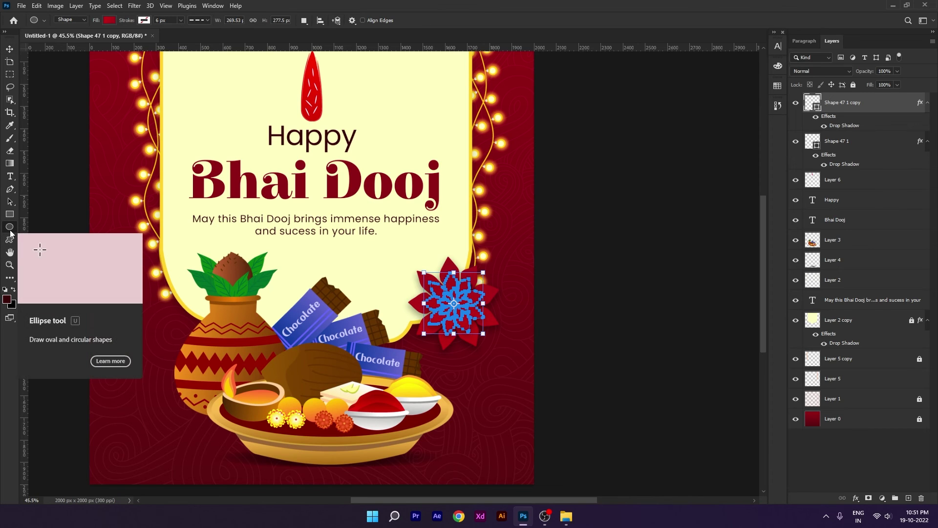
pyautogui.click(110, 20)
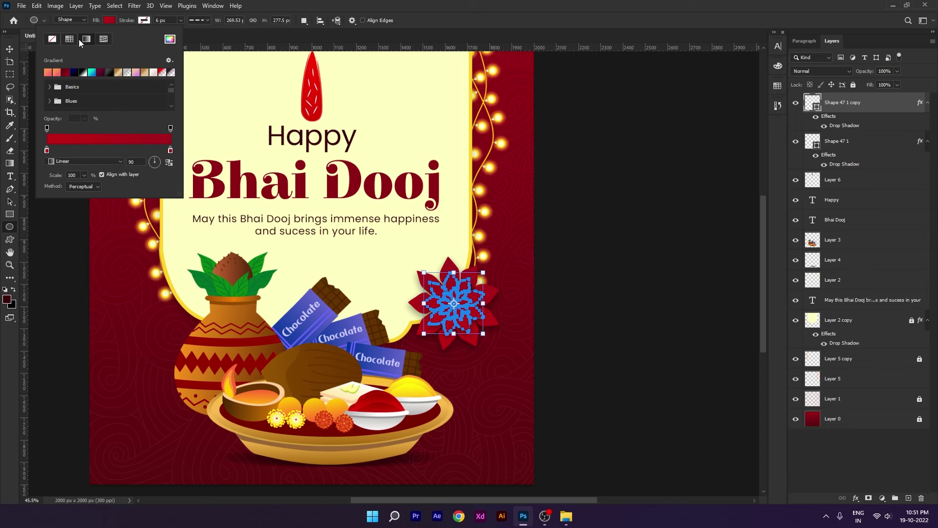
pyautogui.click(53, 41)
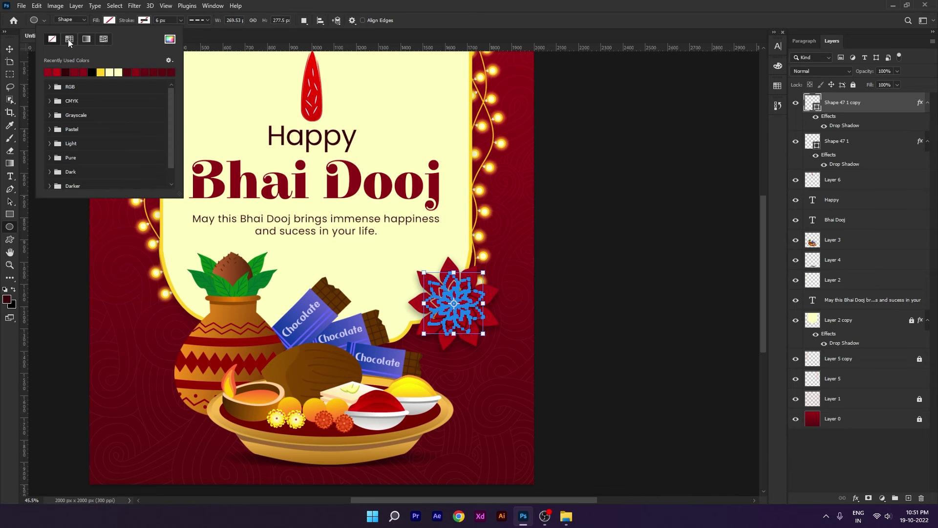
pyautogui.click(169, 40)
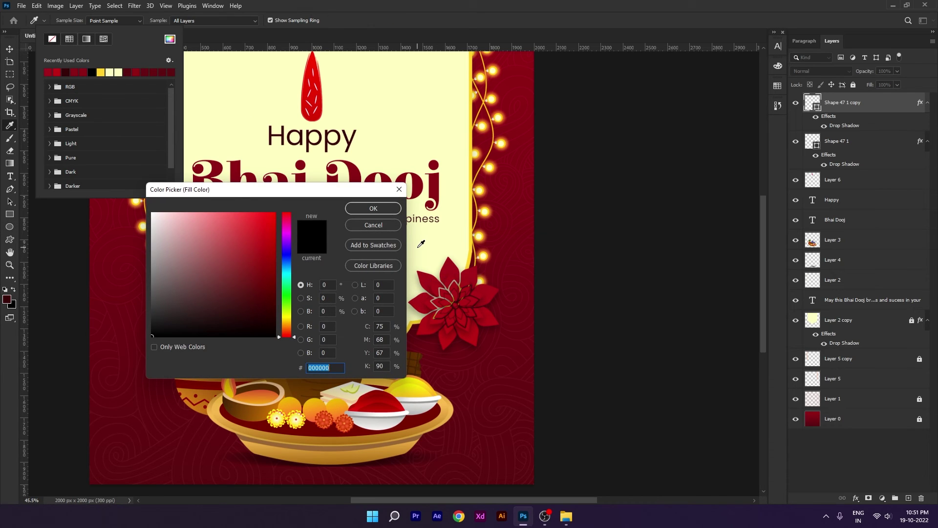
pyautogui.write('de')
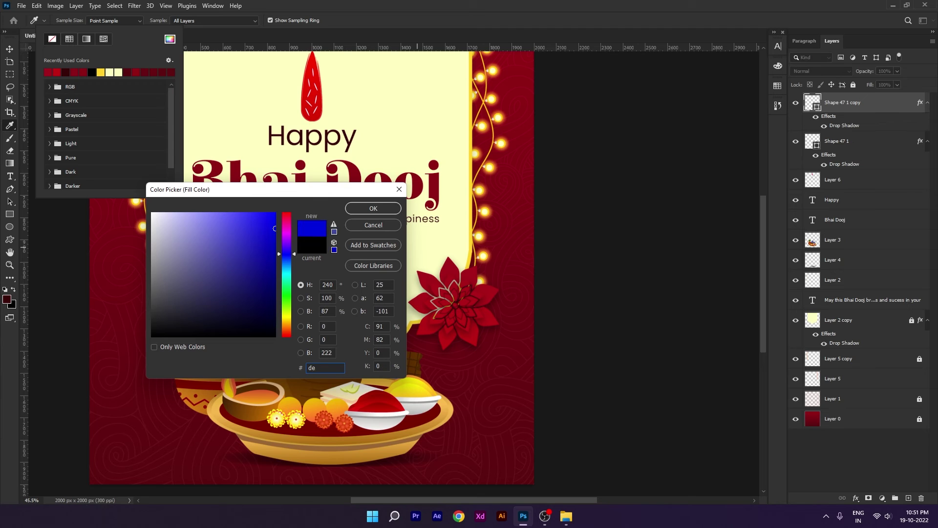
pyautogui.write('18')
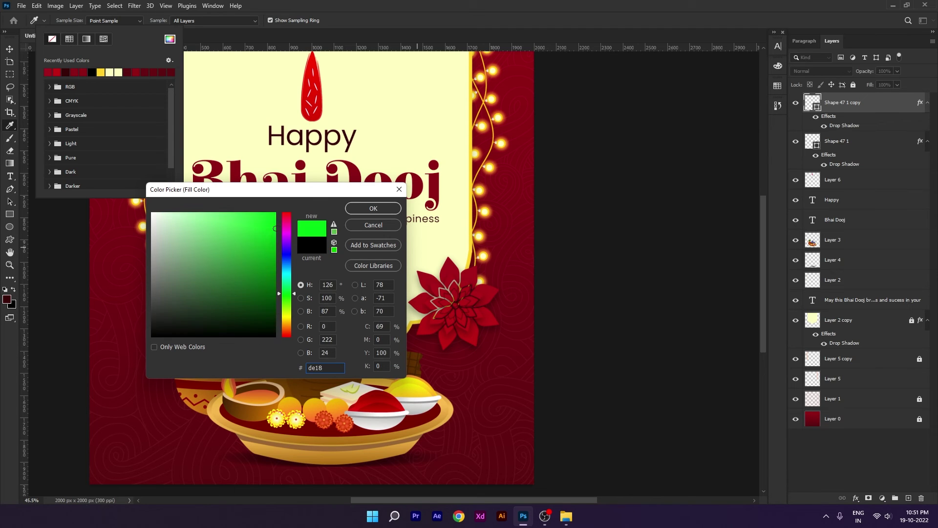
pyautogui.write('28')
pyautogui.press('Return')
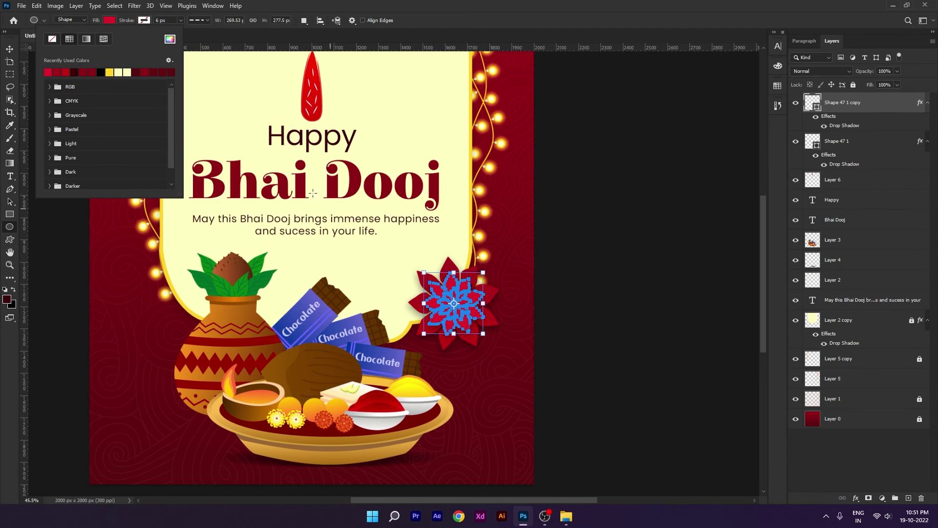
pyautogui.click(11, 48)
pyautogui.moveTo(497, 293); pyautogui.dragTo(480, 287)
pyautogui.click(563, 313)
pyautogui.click(457, 296)
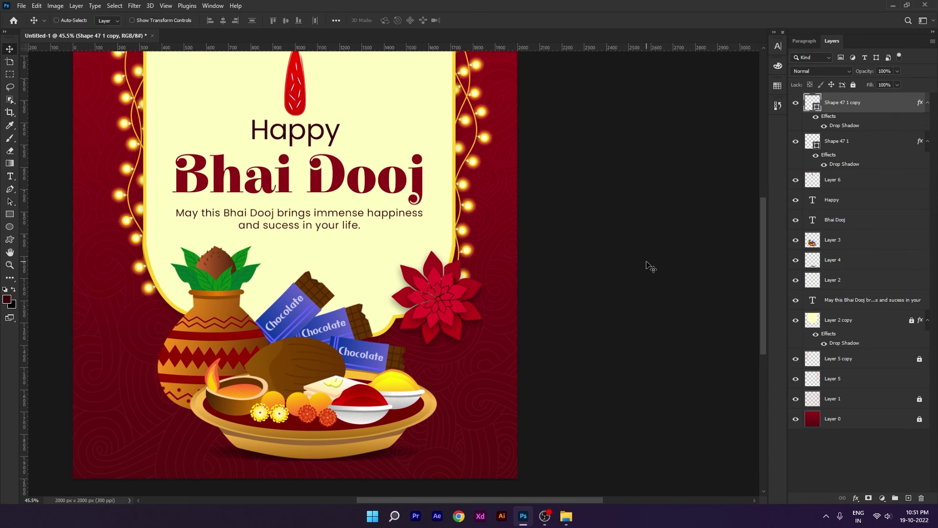
# Duplicate the inner flower, shrink and rotate the copy at the flower's centre, and hide the copy's layer effects.
pyautogui.hotkey('ctrl', 'j')
pyautogui.hotkey('ctrl', 't')
pyautogui.scroll(2, 449, 293)
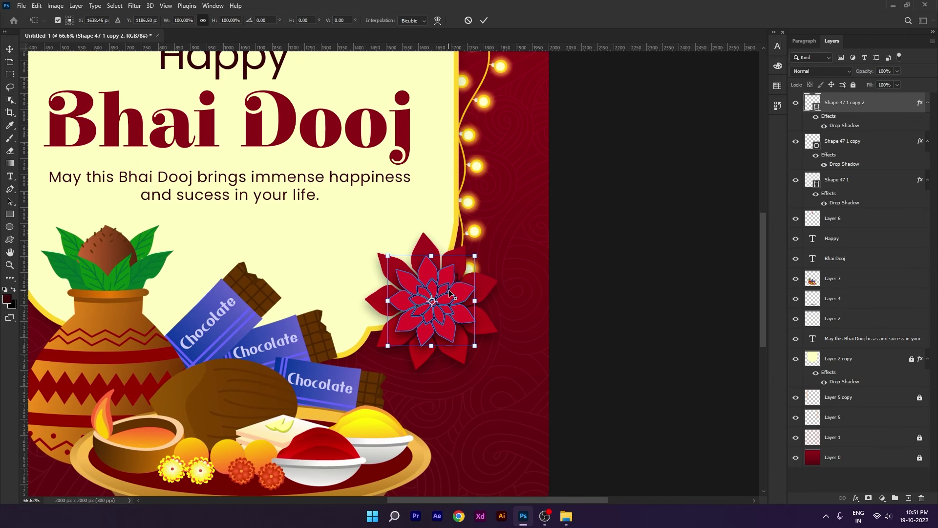
pyautogui.moveTo(477, 256); pyautogui.dragTo(483, 301)
pyautogui.press('Return')
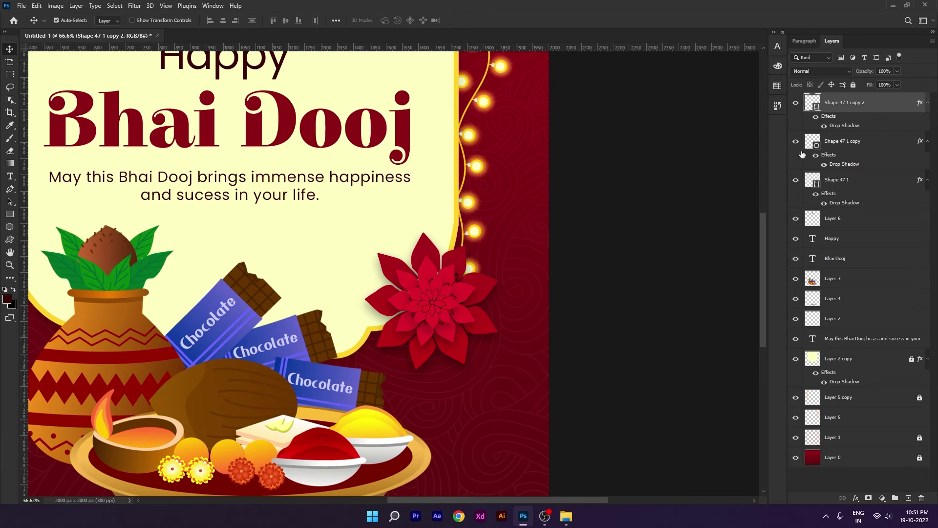
pyautogui.moveTo(640, 151); pyautogui.dragTo(637, 152)
pyautogui.click(817, 118)
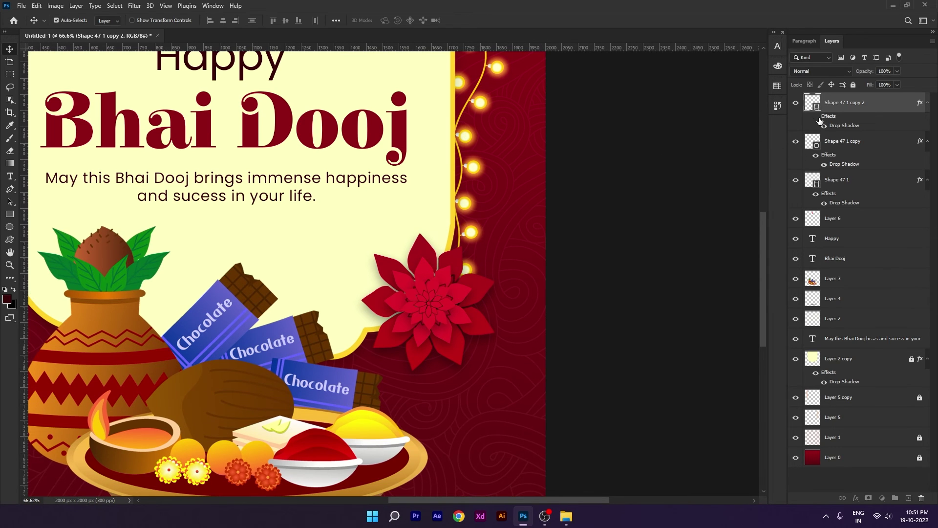
# Give the smallest centre flower a linear gradient fill with its start colour stop set to 75111e.
pyautogui.click(10, 227)
pyautogui.click(109, 21)
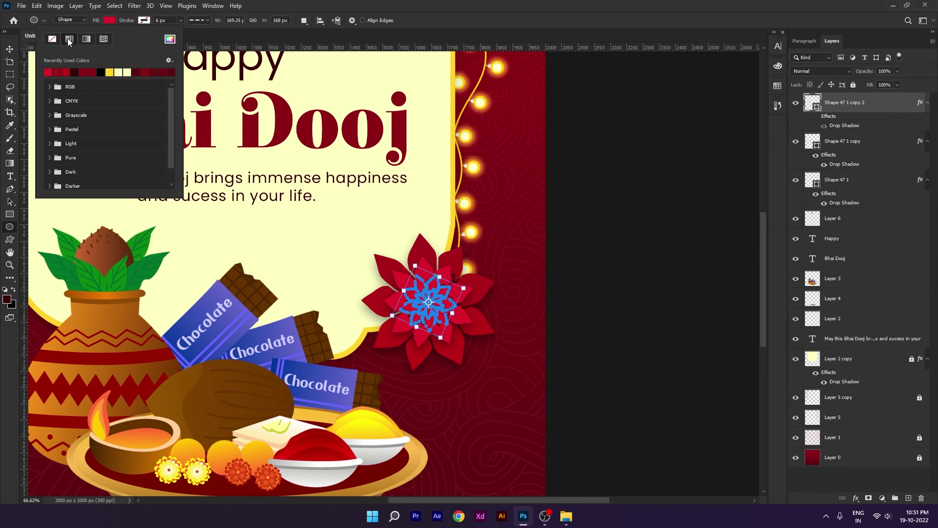
pyautogui.click(86, 39)
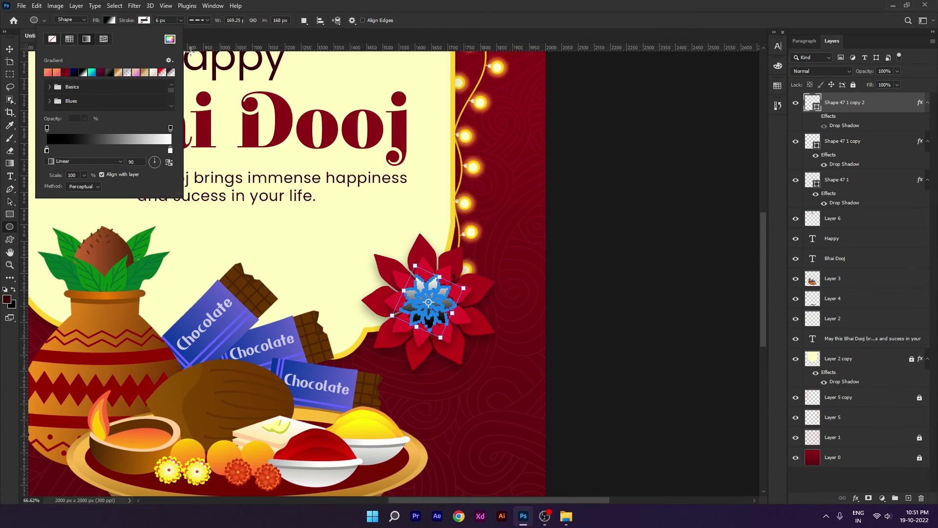
pyautogui.doubleClick(47, 151)
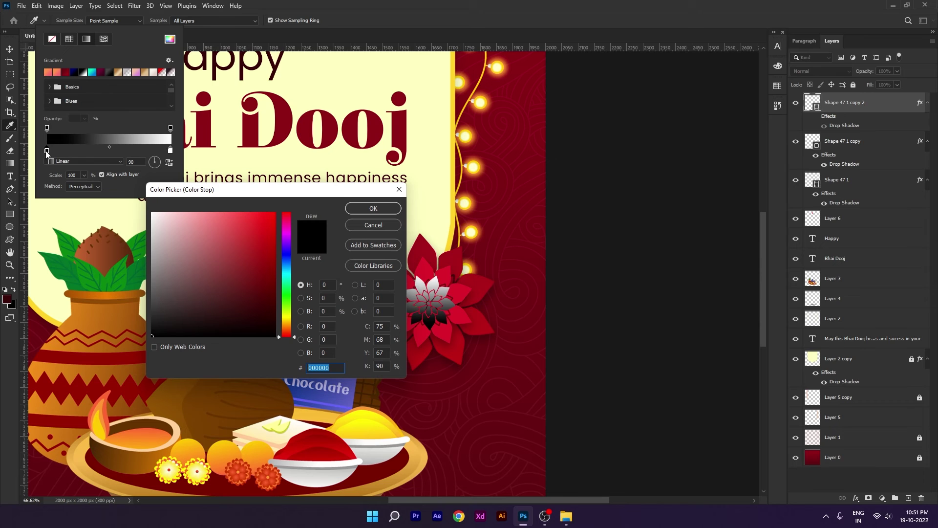
pyautogui.write('75')
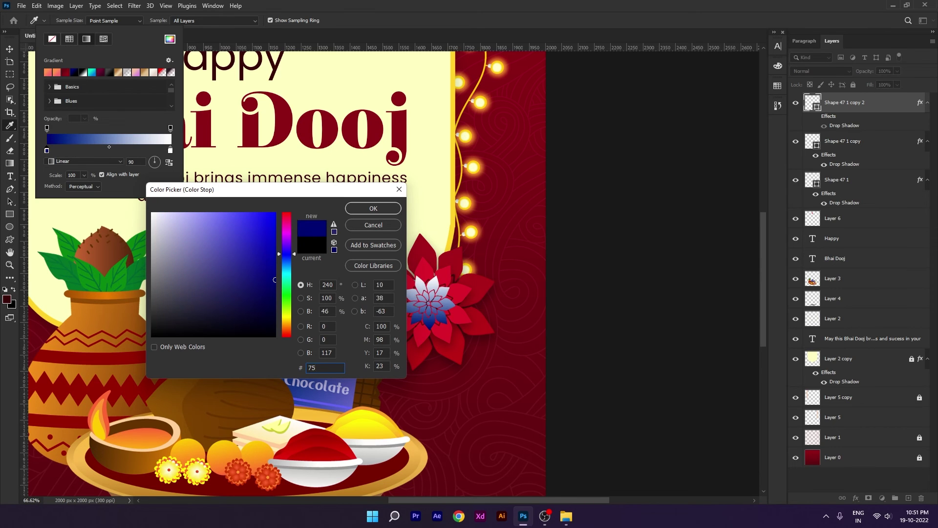
pyautogui.write('111e')
pyautogui.press('Return')
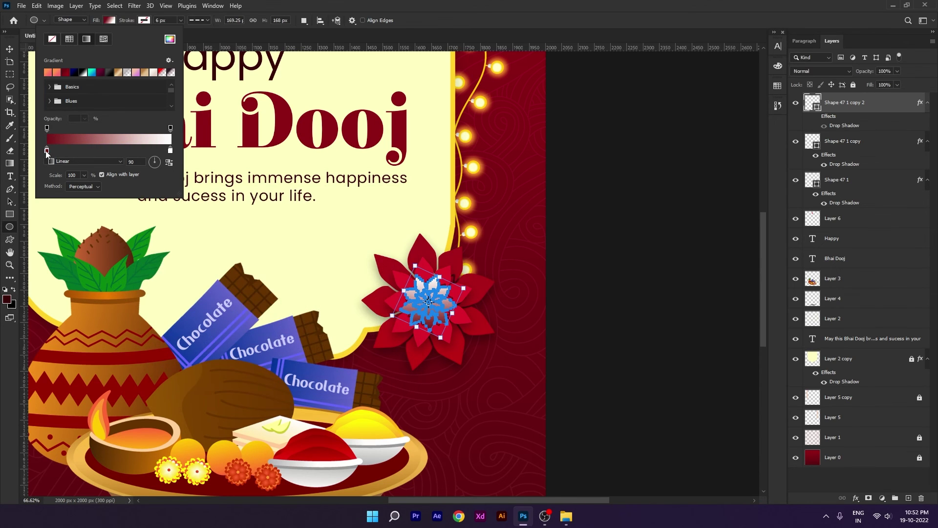
# Set the end colour stop of the centre flower's gradient to 9f0d19.
pyautogui.doubleClick(170, 150)
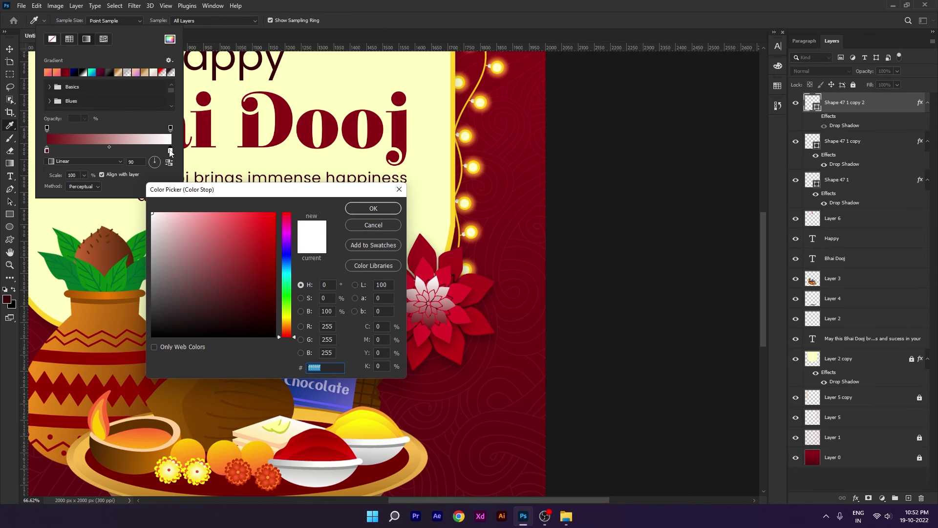
pyautogui.write('9')
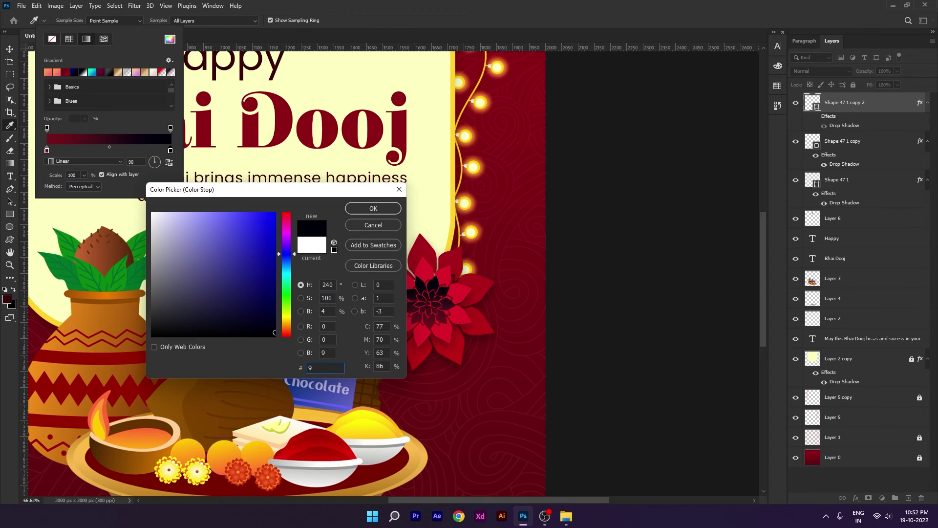
pyautogui.write('f')
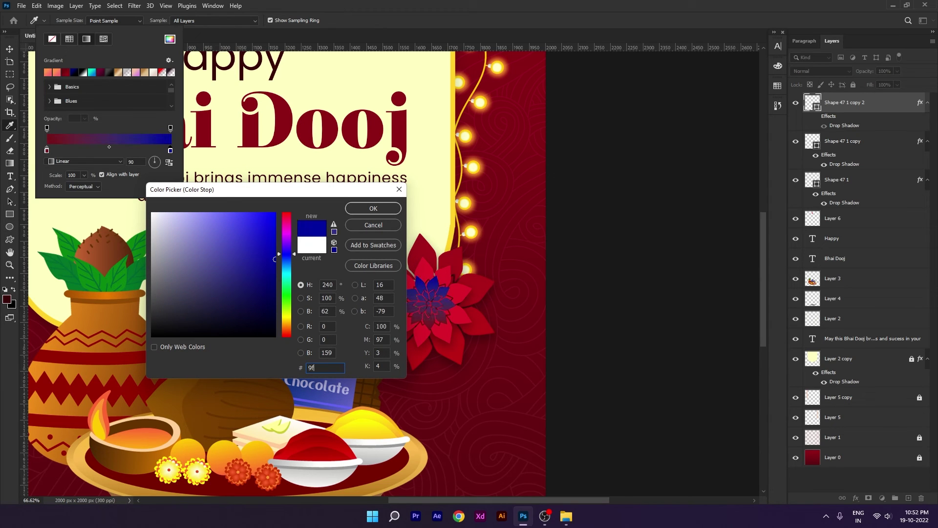
pyautogui.write('0d')
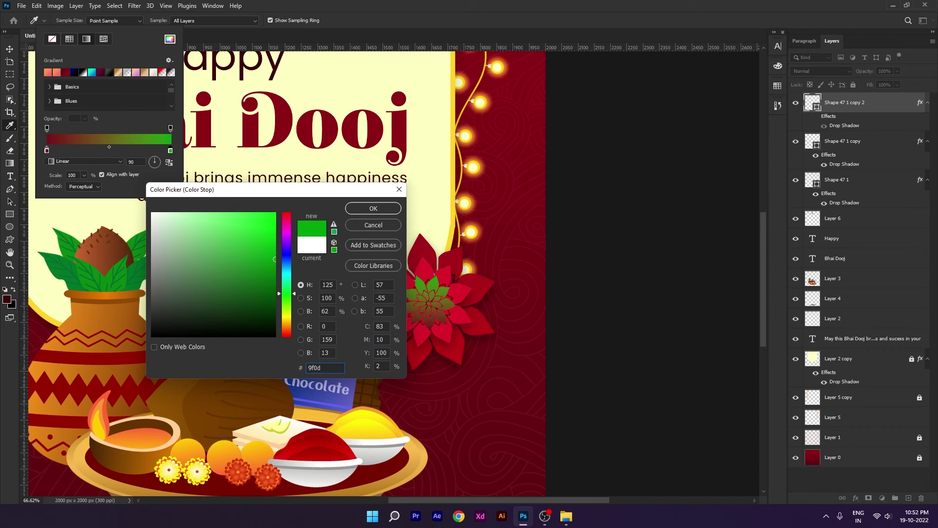
pyautogui.write('19')
pyautogui.press('Return')
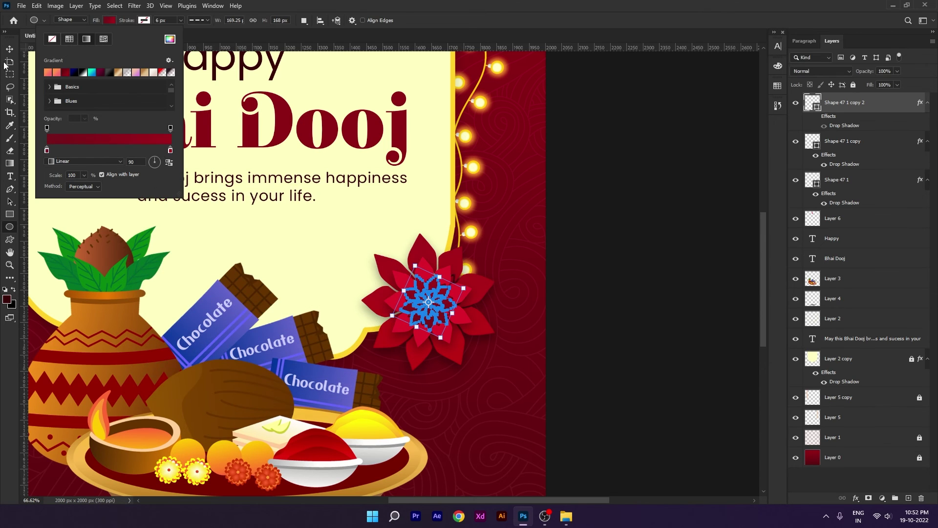
pyautogui.click(9, 50)
pyautogui.moveTo(322, 246); pyautogui.dragTo(306, 245)
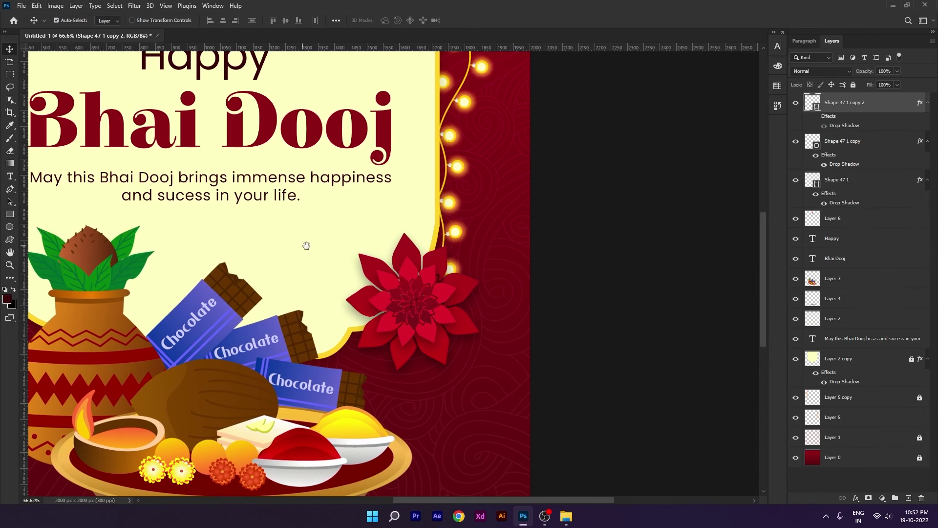
# Scale the outermost flower layer down to about 95% around its centre.
pyautogui.click(410, 257)
pyautogui.hotkey('ctrl', 't')
pyautogui.moveTo(482, 232); pyautogui.dragTo(480, 243)
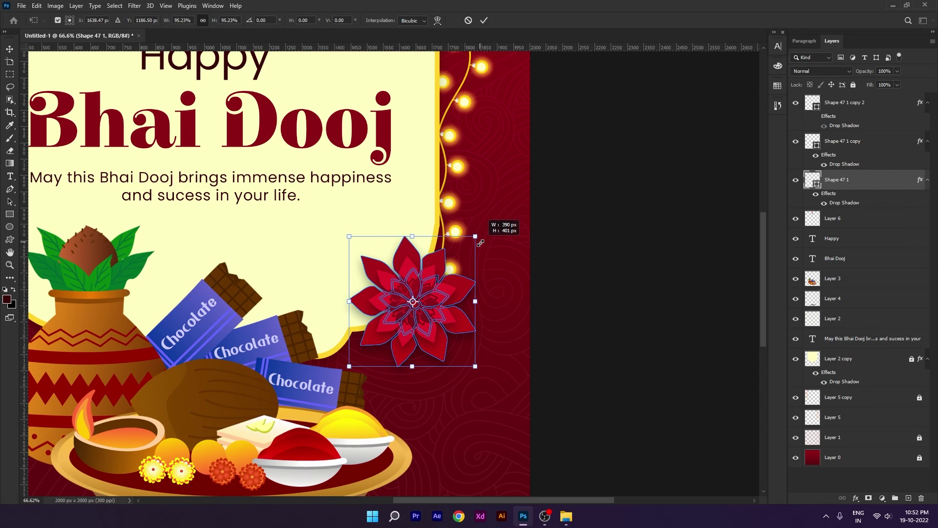
pyautogui.press('Return')
pyautogui.hotkey('ctrl', '0')
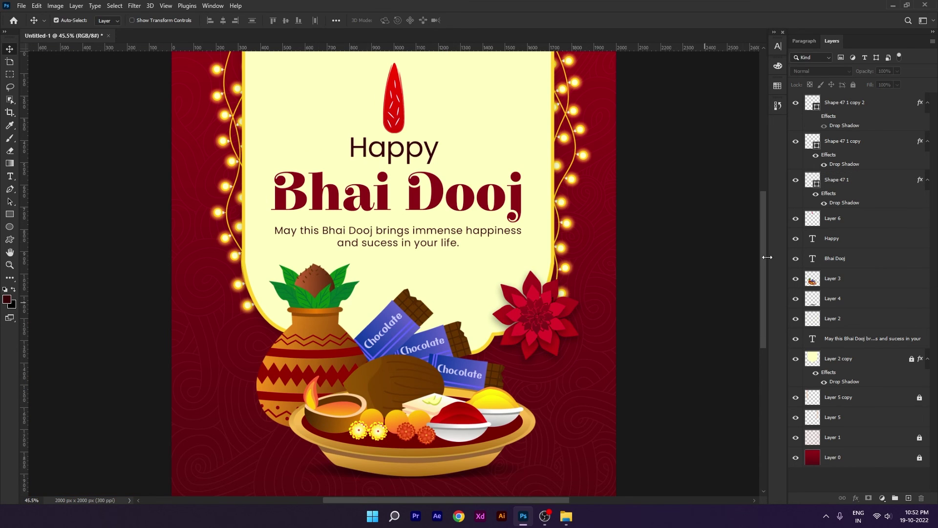
# Select all three flower layers, scale them together to about 87%, and shift them slightly outward along the cream panel's edge.
pyautogui.click(840, 124)
pyautogui.keyDown('shift'); pyautogui.click(853, 179); pyautogui.keyUp('shift')
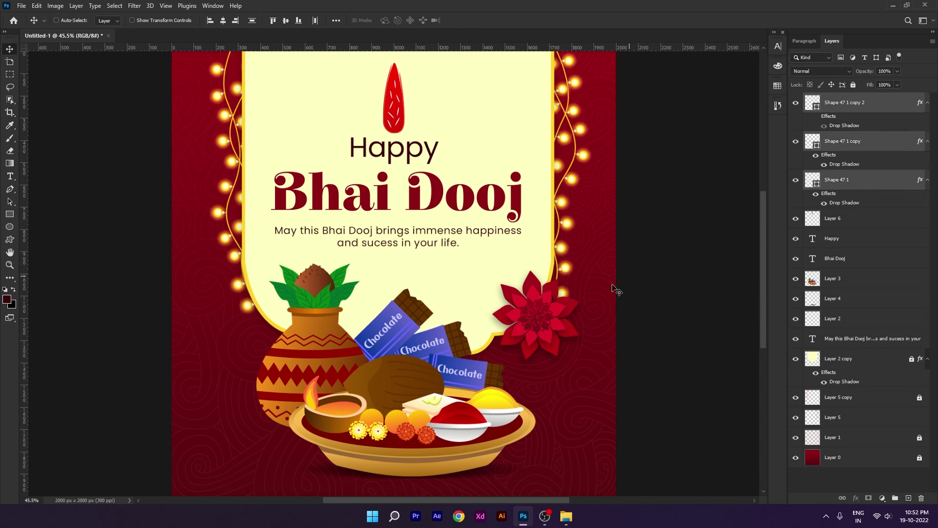
pyautogui.hotkey('ctrl', 't')
pyautogui.moveTo(579, 271); pyautogui.dragTo(576, 275)
pyautogui.moveTo(556, 317)
pyautogui.mouseDown()
pyautogui.moveTo(547, 333)
pyautogui.moveTo(560, 313)
pyautogui.mouseUp()
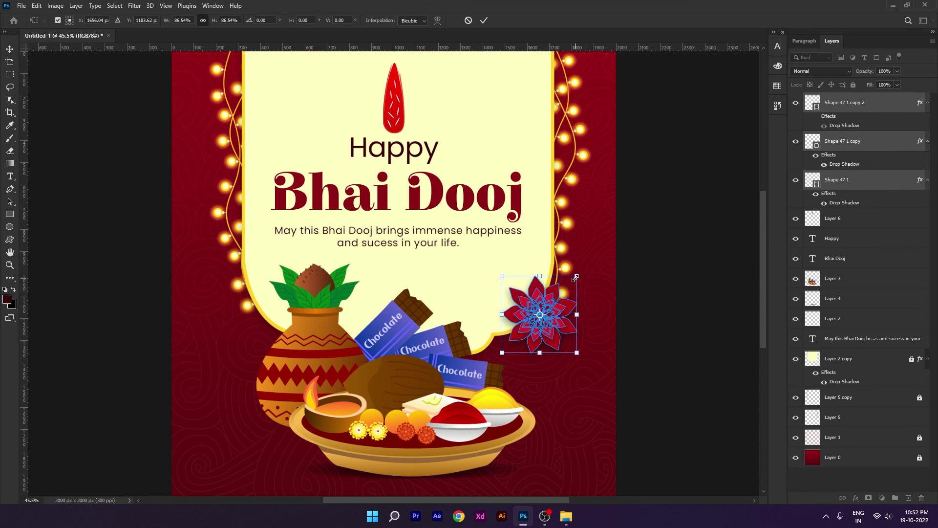
pyautogui.press('Return')
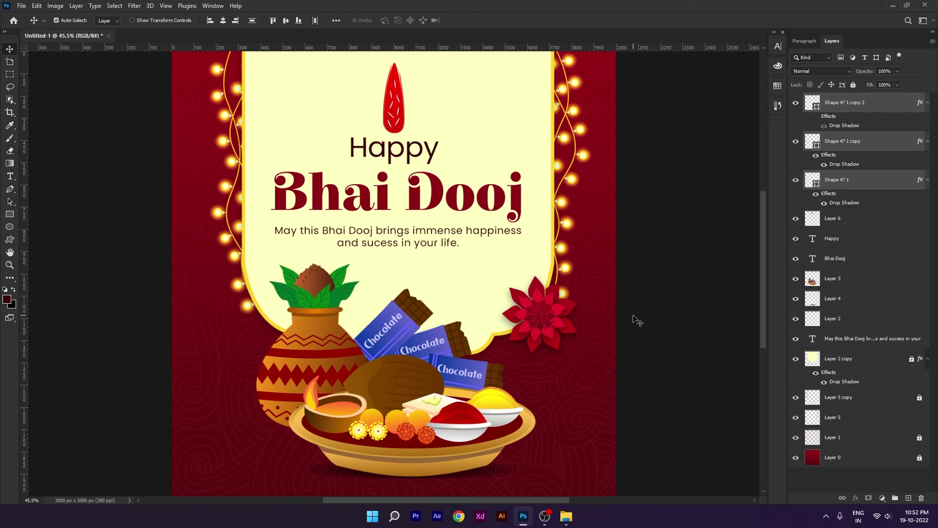
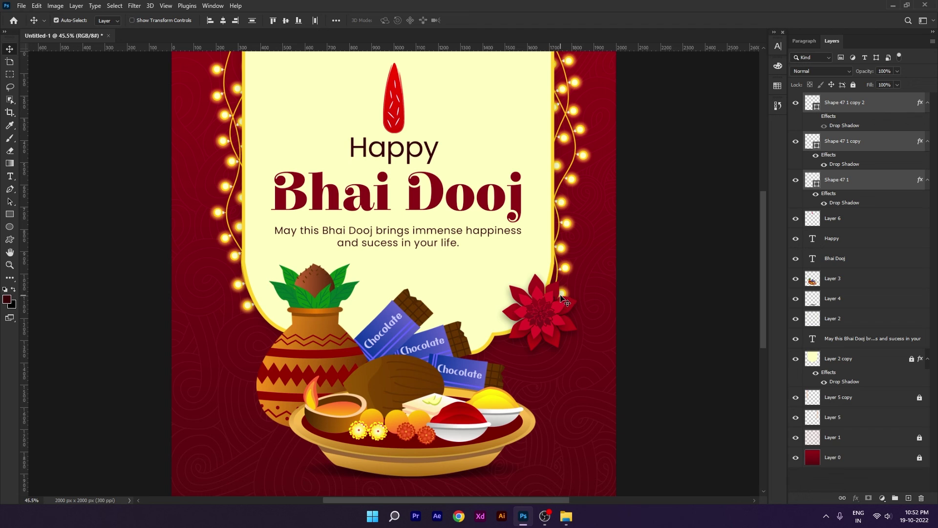
# Duplicate the three-layer flower and place the copy partly off the post's left edge near the bottom corner.
pyautogui.moveTo(555, 304); pyautogui.dragTo(208, 421)
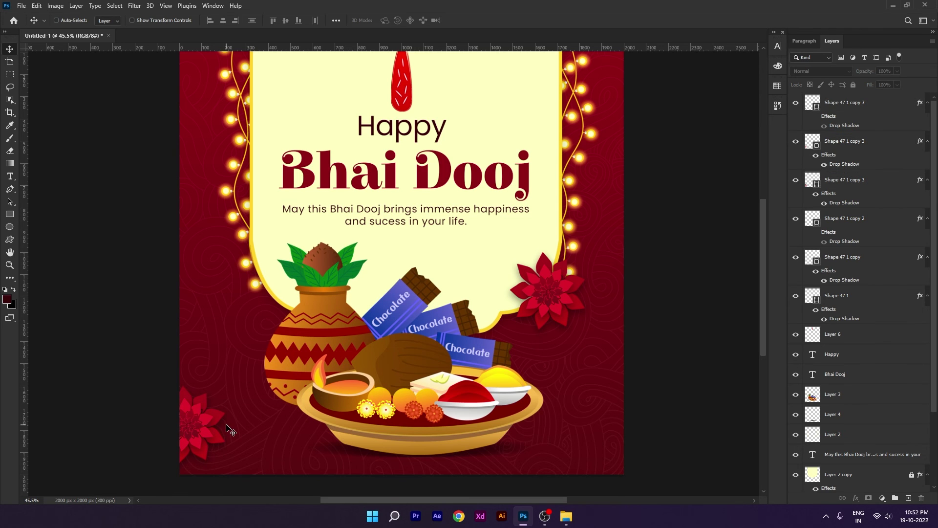
pyautogui.click(227, 425)
pyautogui.hotkey('ctrl', '0')
pyautogui.scroll(-2, 464, 408)
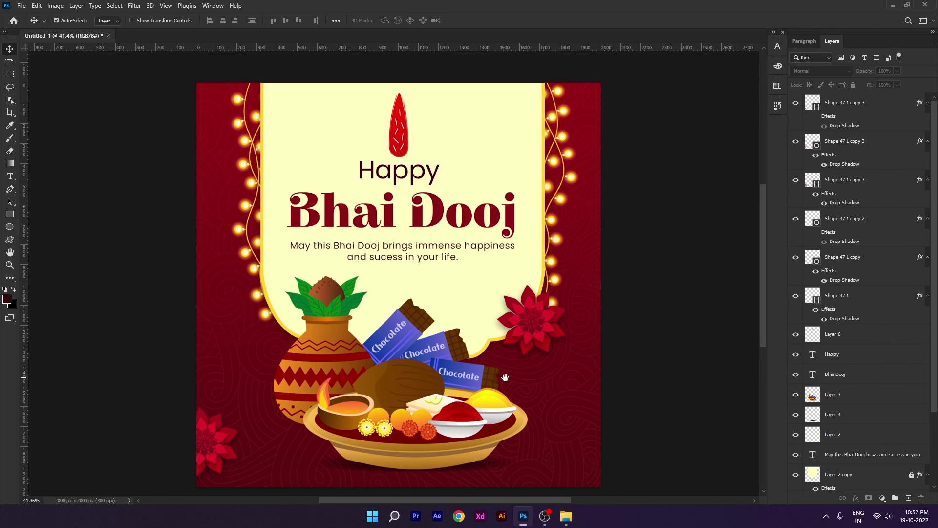
pyautogui.scroll(-1, 657, 329)
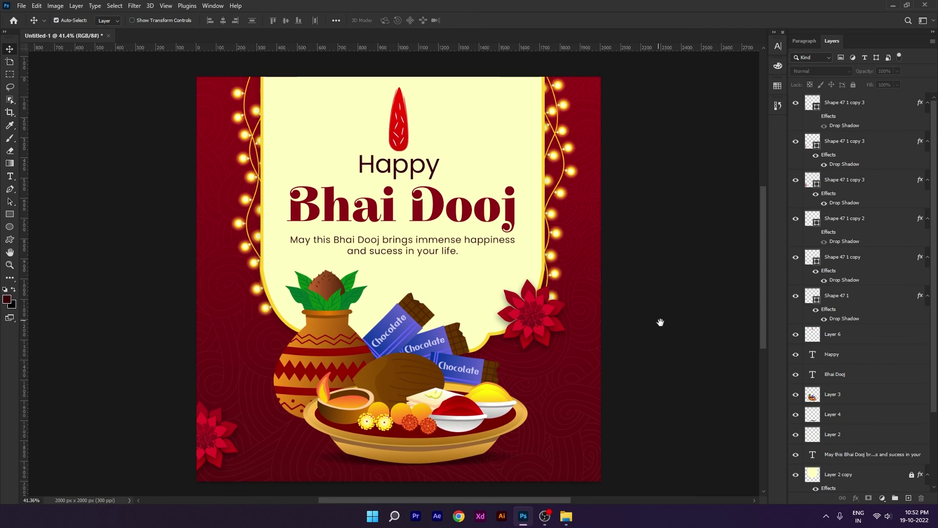
# Try drawing a rose-like custom shape about 376 × 372 px over the pot, and undo it.
pyautogui.click(9, 239)
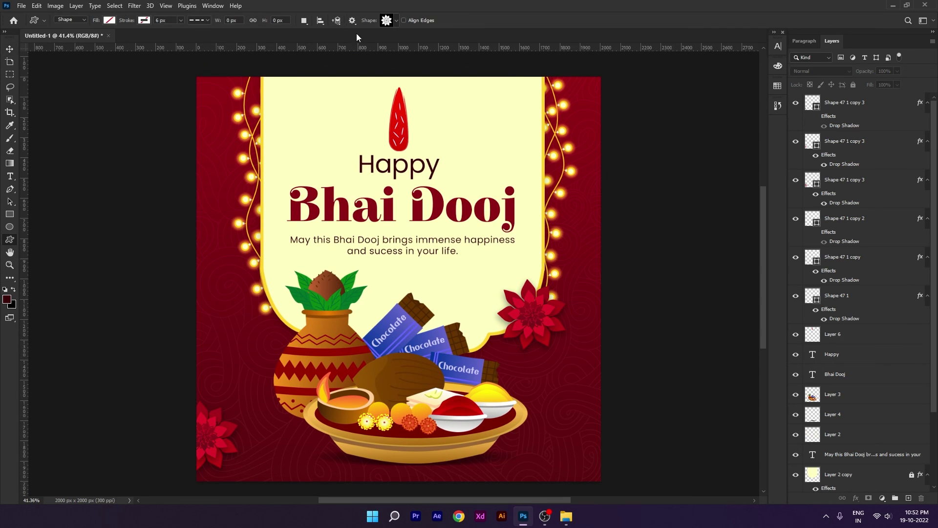
pyautogui.click(397, 20)
pyautogui.click(411, 99)
pyautogui.click(243, 301)
pyautogui.moveTo(255, 293); pyautogui.dragTo(330, 367)
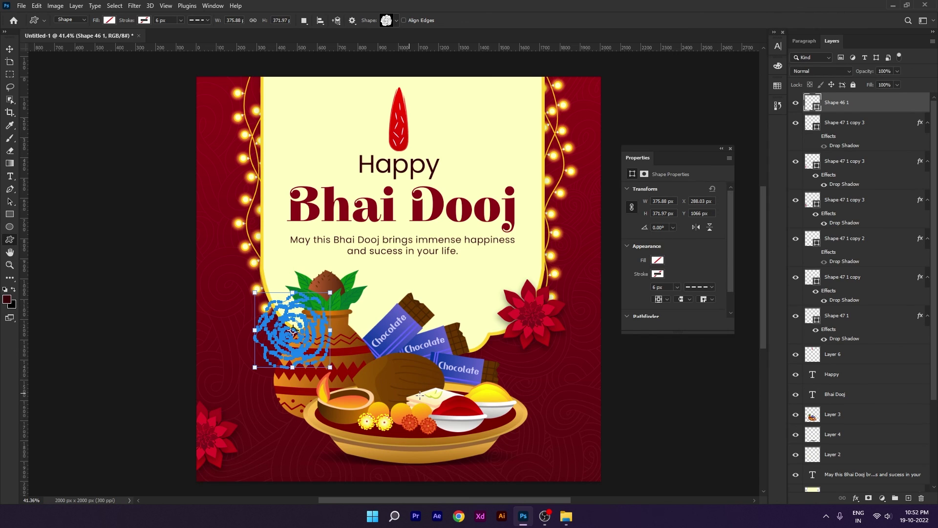
pyautogui.hotkey('ctrl', 'z')
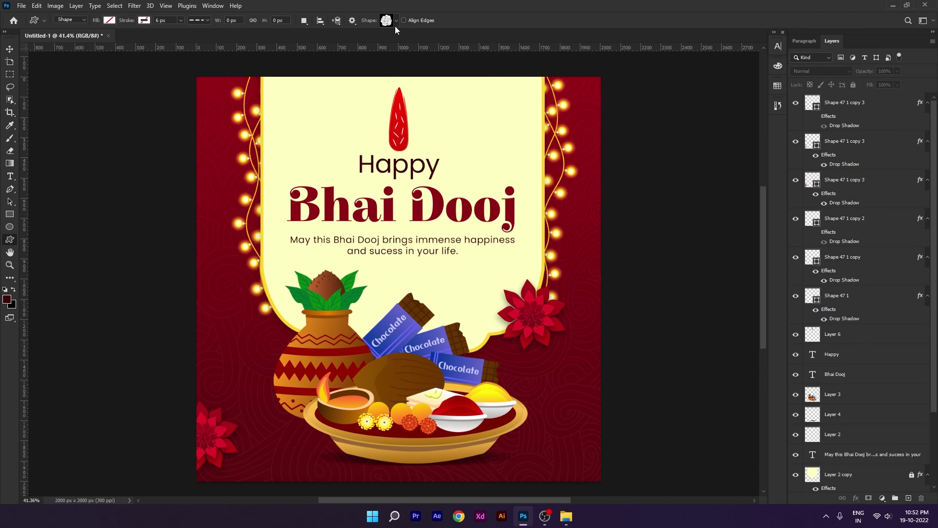
# Try a many-petalled flower custom shape about 358 × 354 px over the chocolate bars, filled with a recently used red.
pyautogui.click(396, 21)
pyautogui.click(443, 99)
pyautogui.moveTo(419, 271)
pyautogui.mouseDown()
pyautogui.moveTo(467, 307)
pyautogui.moveTo(489, 343)
pyautogui.mouseUp()
pyautogui.click(109, 20)
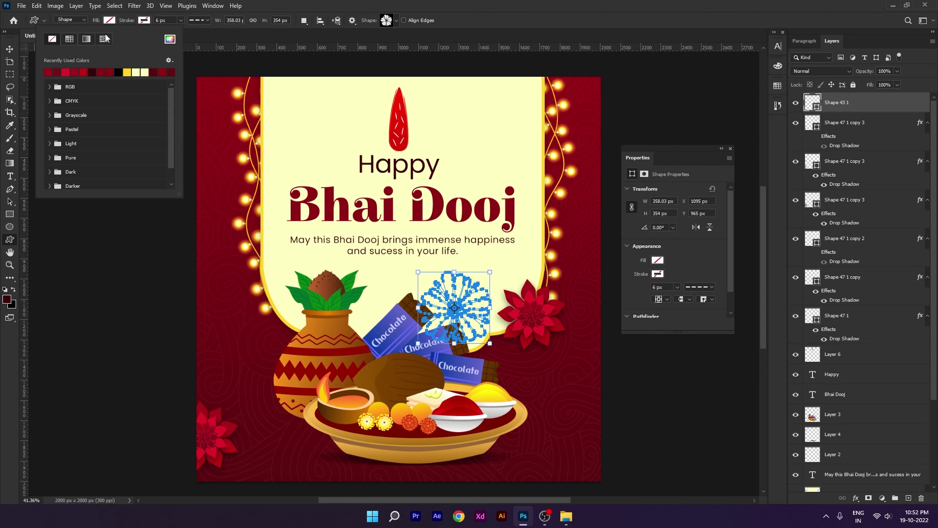
pyautogui.click(66, 66)
pyautogui.press('Return')
# Move the red petalled flower shape up beside the message text, and delete it.
pyautogui.click(9, 49)
pyautogui.moveTo(469, 274); pyautogui.dragTo(480, 238)
pyautogui.click(731, 149)
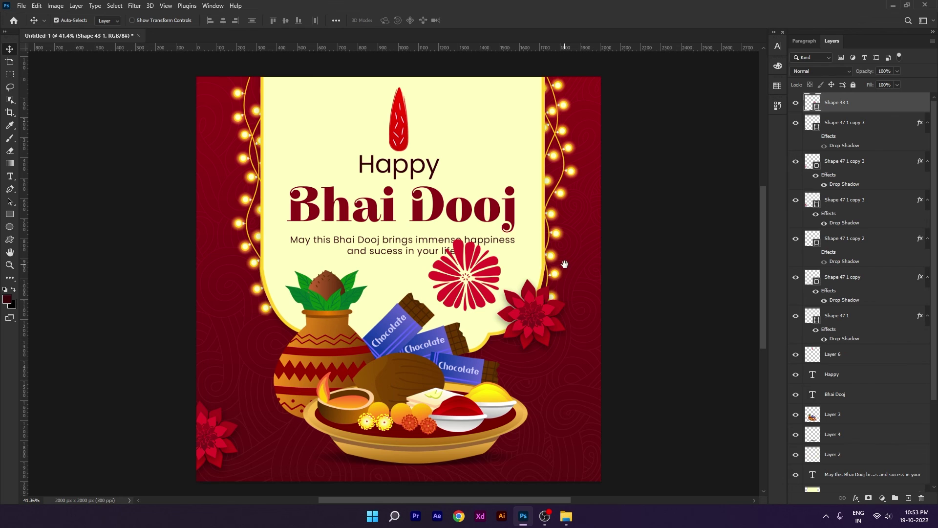
pyautogui.press('Delete')
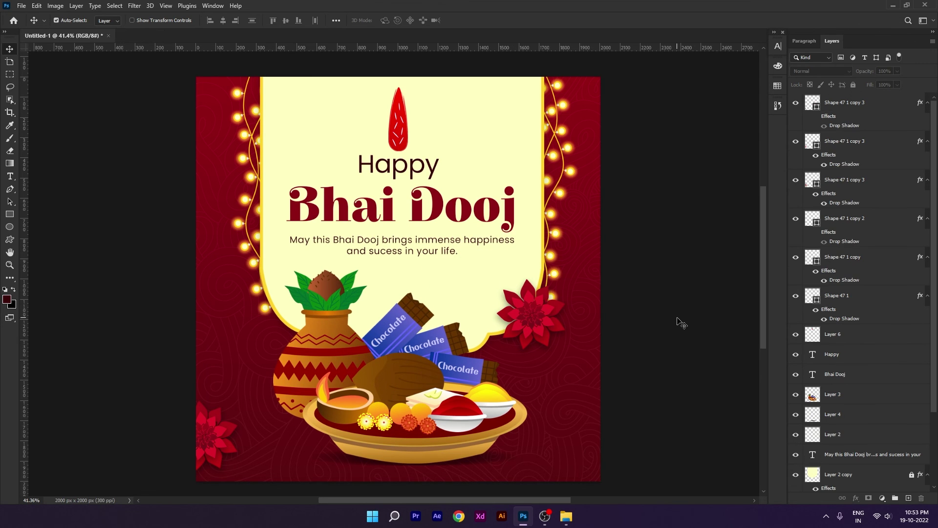
pyautogui.scroll(1, 615, 321)
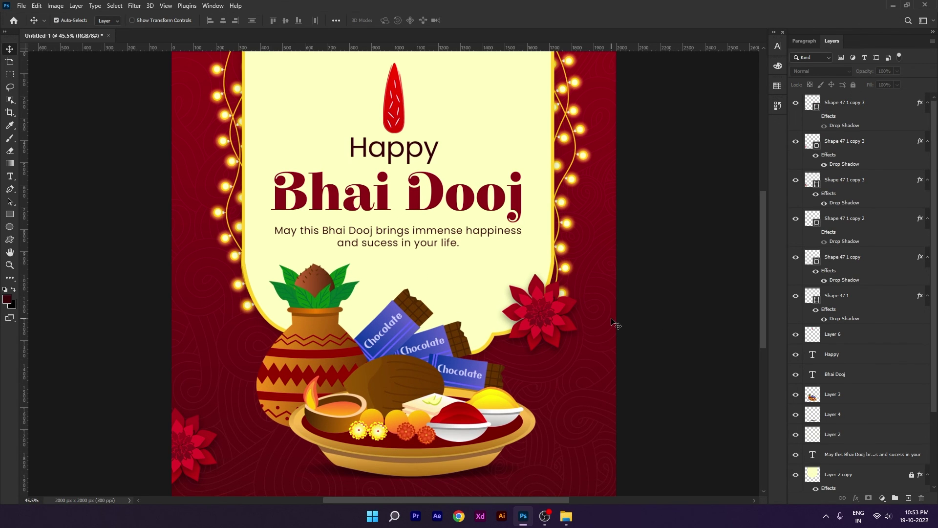
pyautogui.scroll(-1, 624, 367)
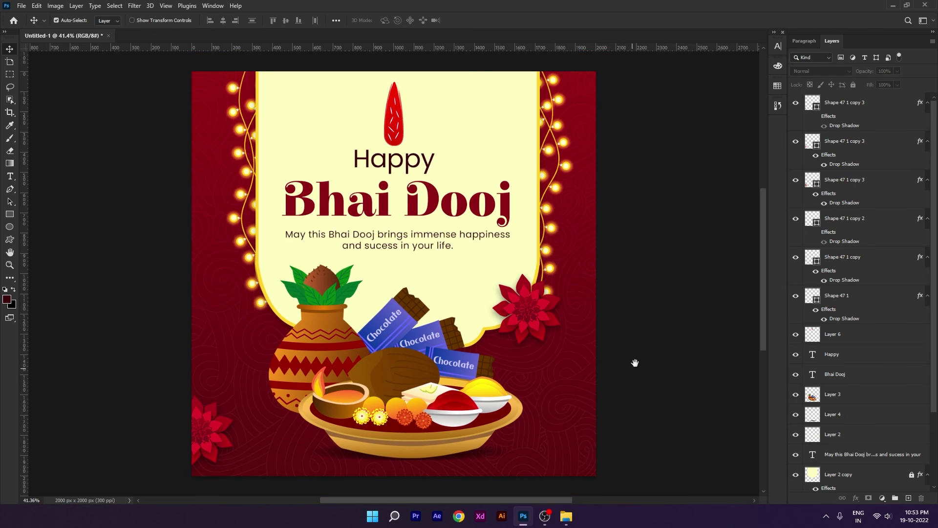
pyautogui.moveTo(639, 356); pyautogui.dragTo(627, 351)
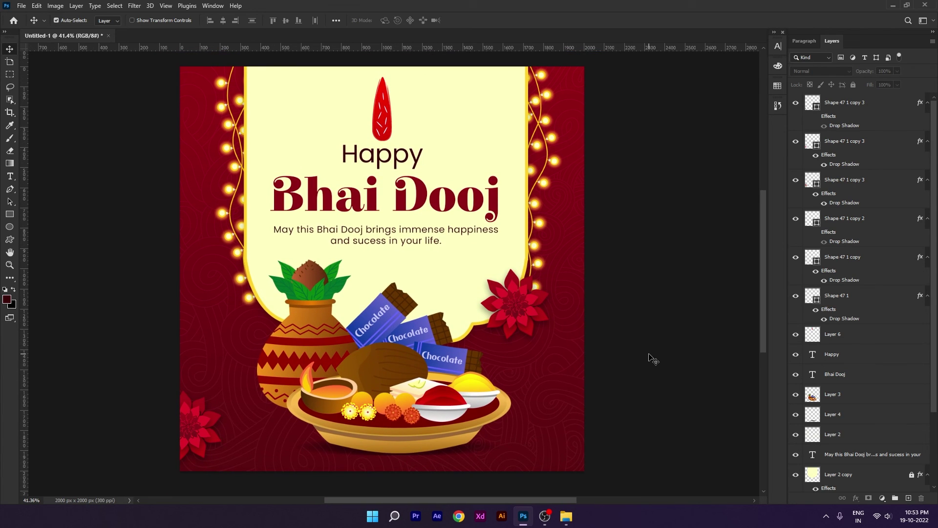
pyautogui.hotkey('ctrl', '0')
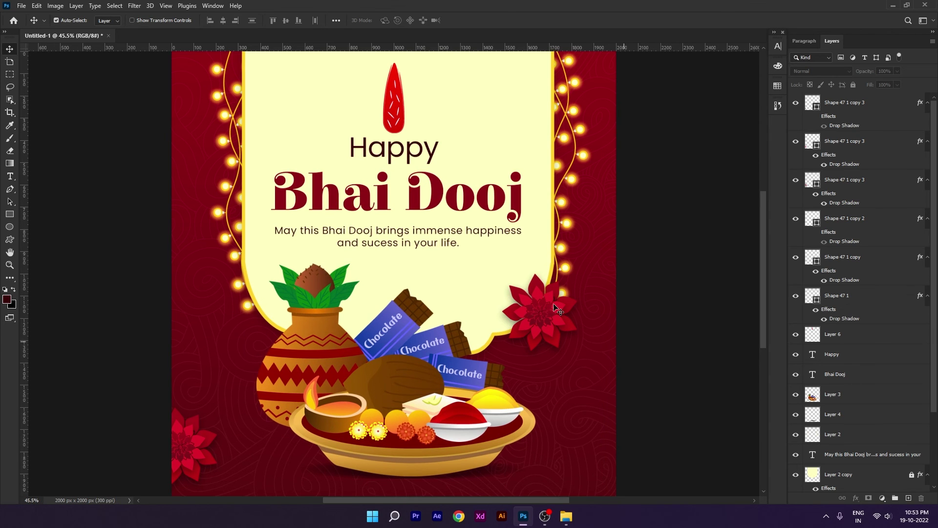
pyautogui.scroll(-1, 556, 313)
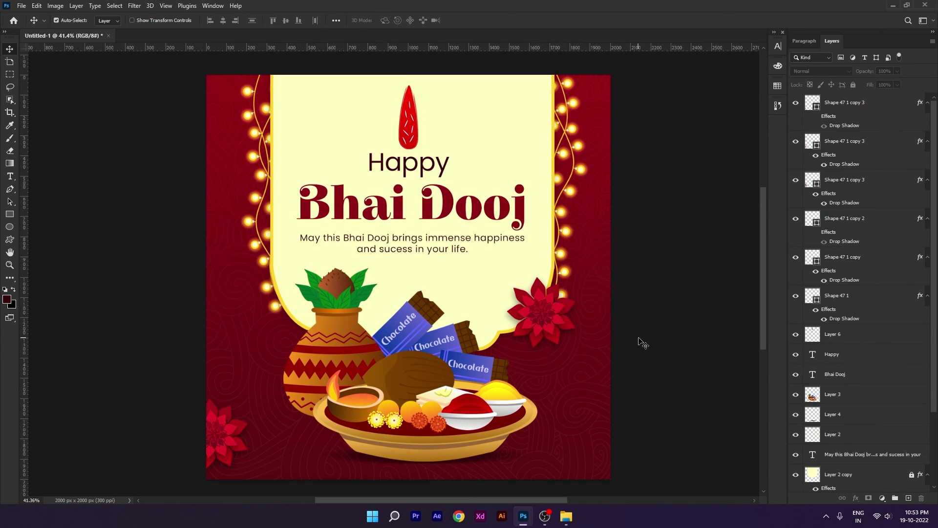